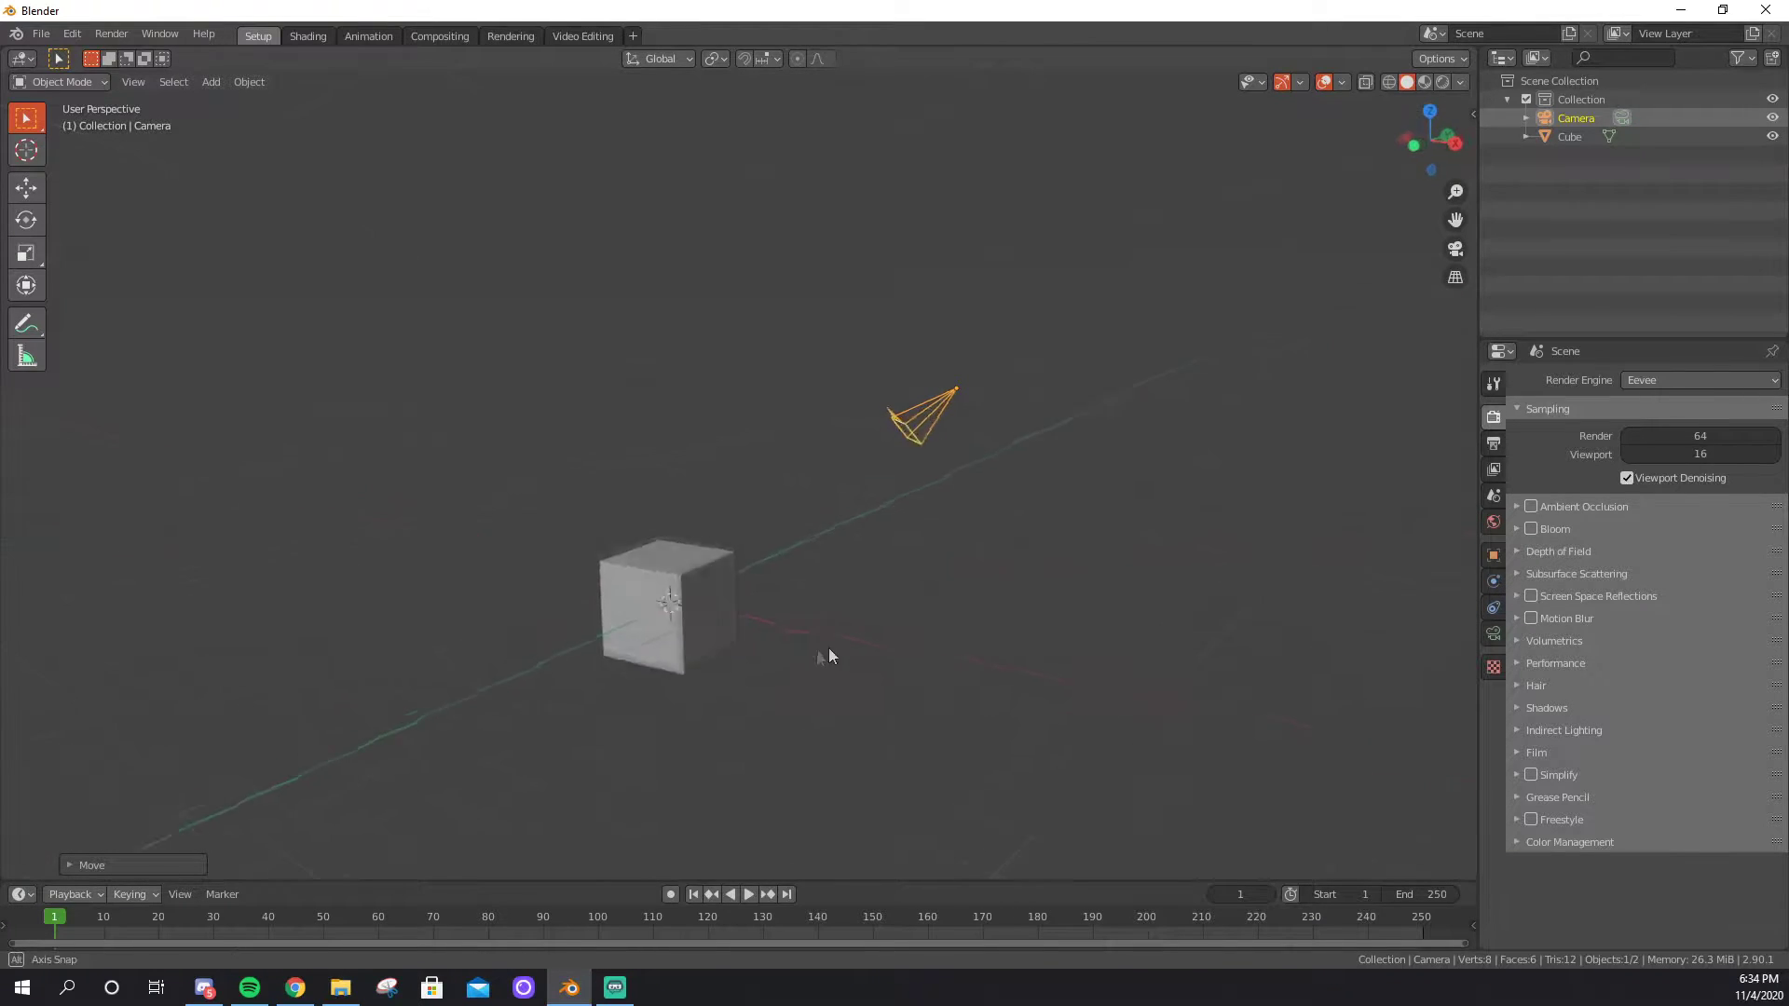
Switch the render engine to Cycles and review its sampling, denoising and performance settings.
click(1690, 378)
click(1674, 434)
middle_drag(824, 555, 1024, 613)
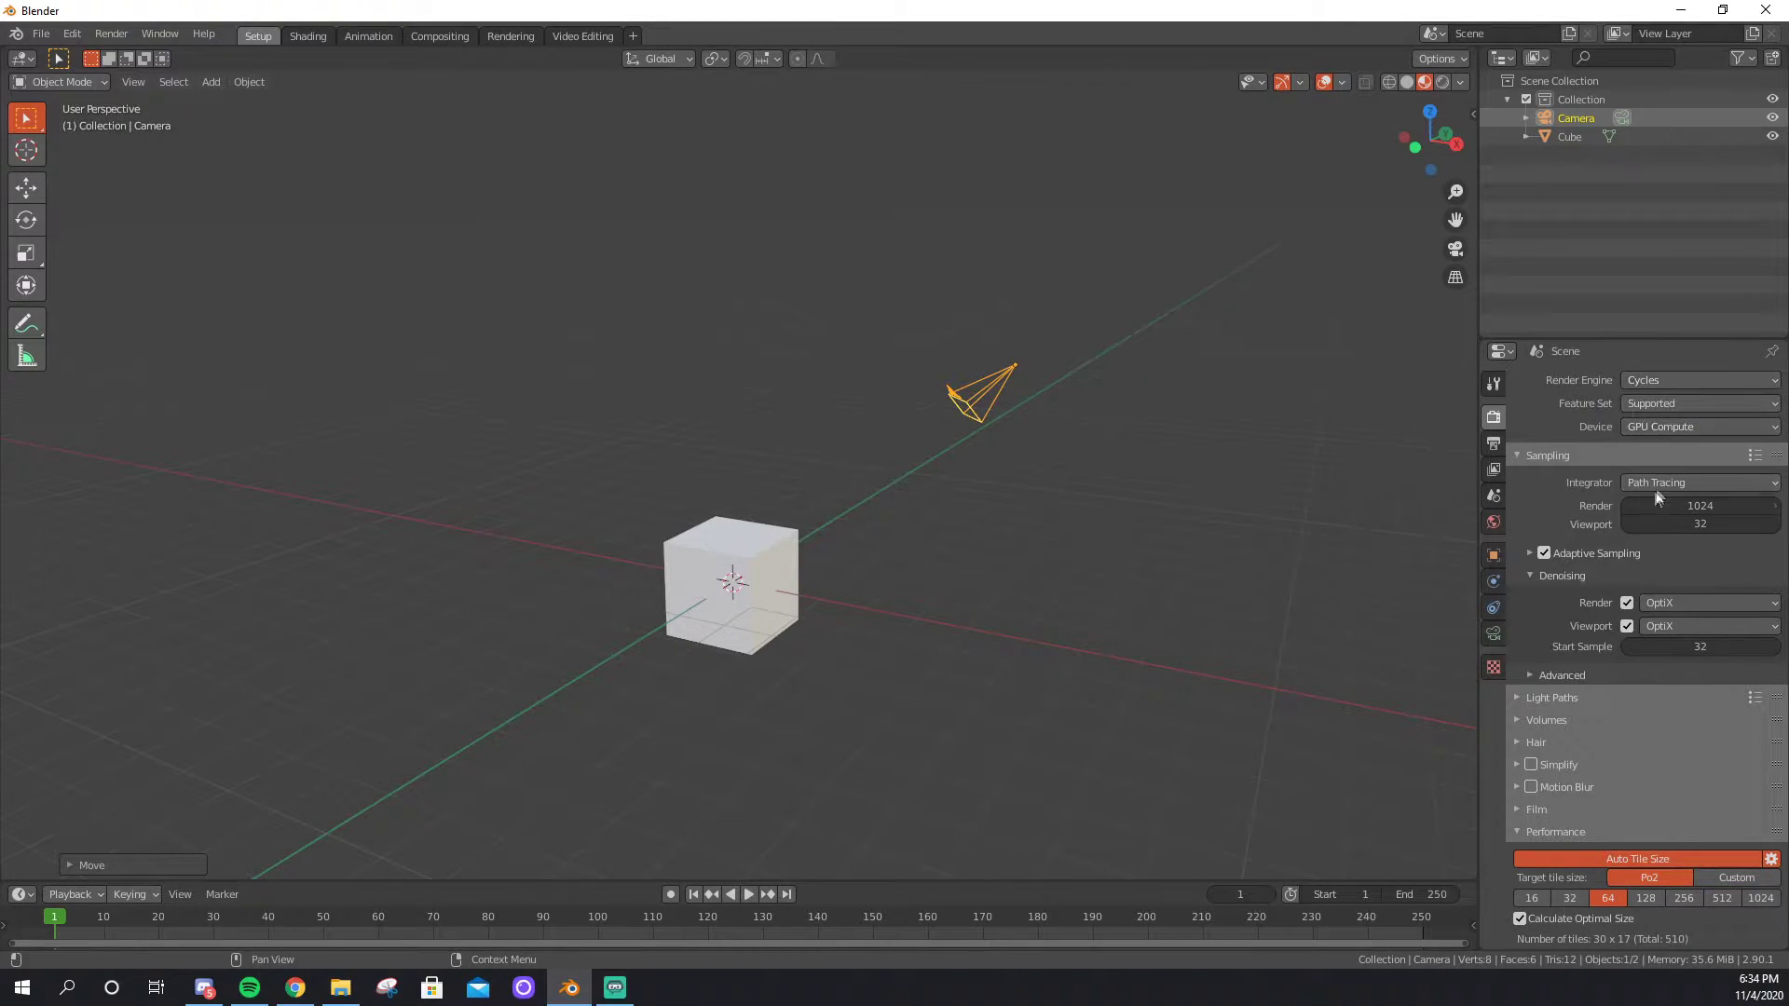
scroll(1592, 508, down, 5)
scroll(1603, 868, down, 5)
scroll(1603, 868, up, 5)
scroll(1603, 869, up, 2)
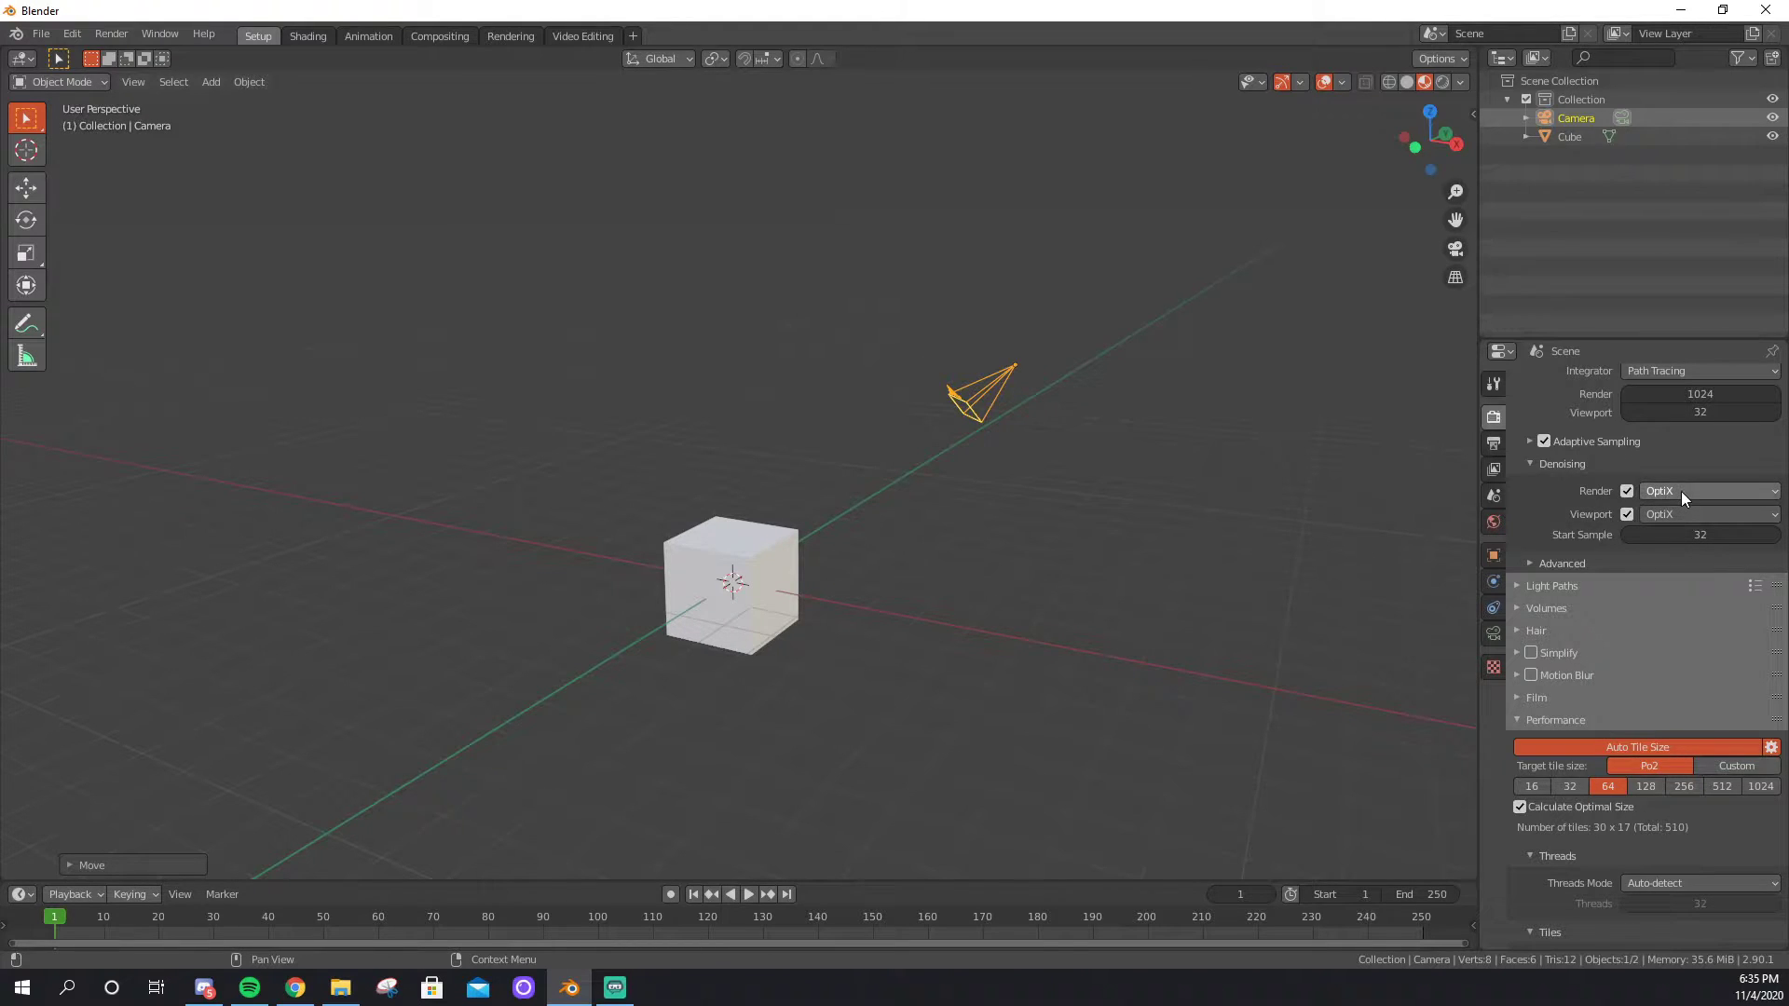
scroll(1668, 527, up, 3)
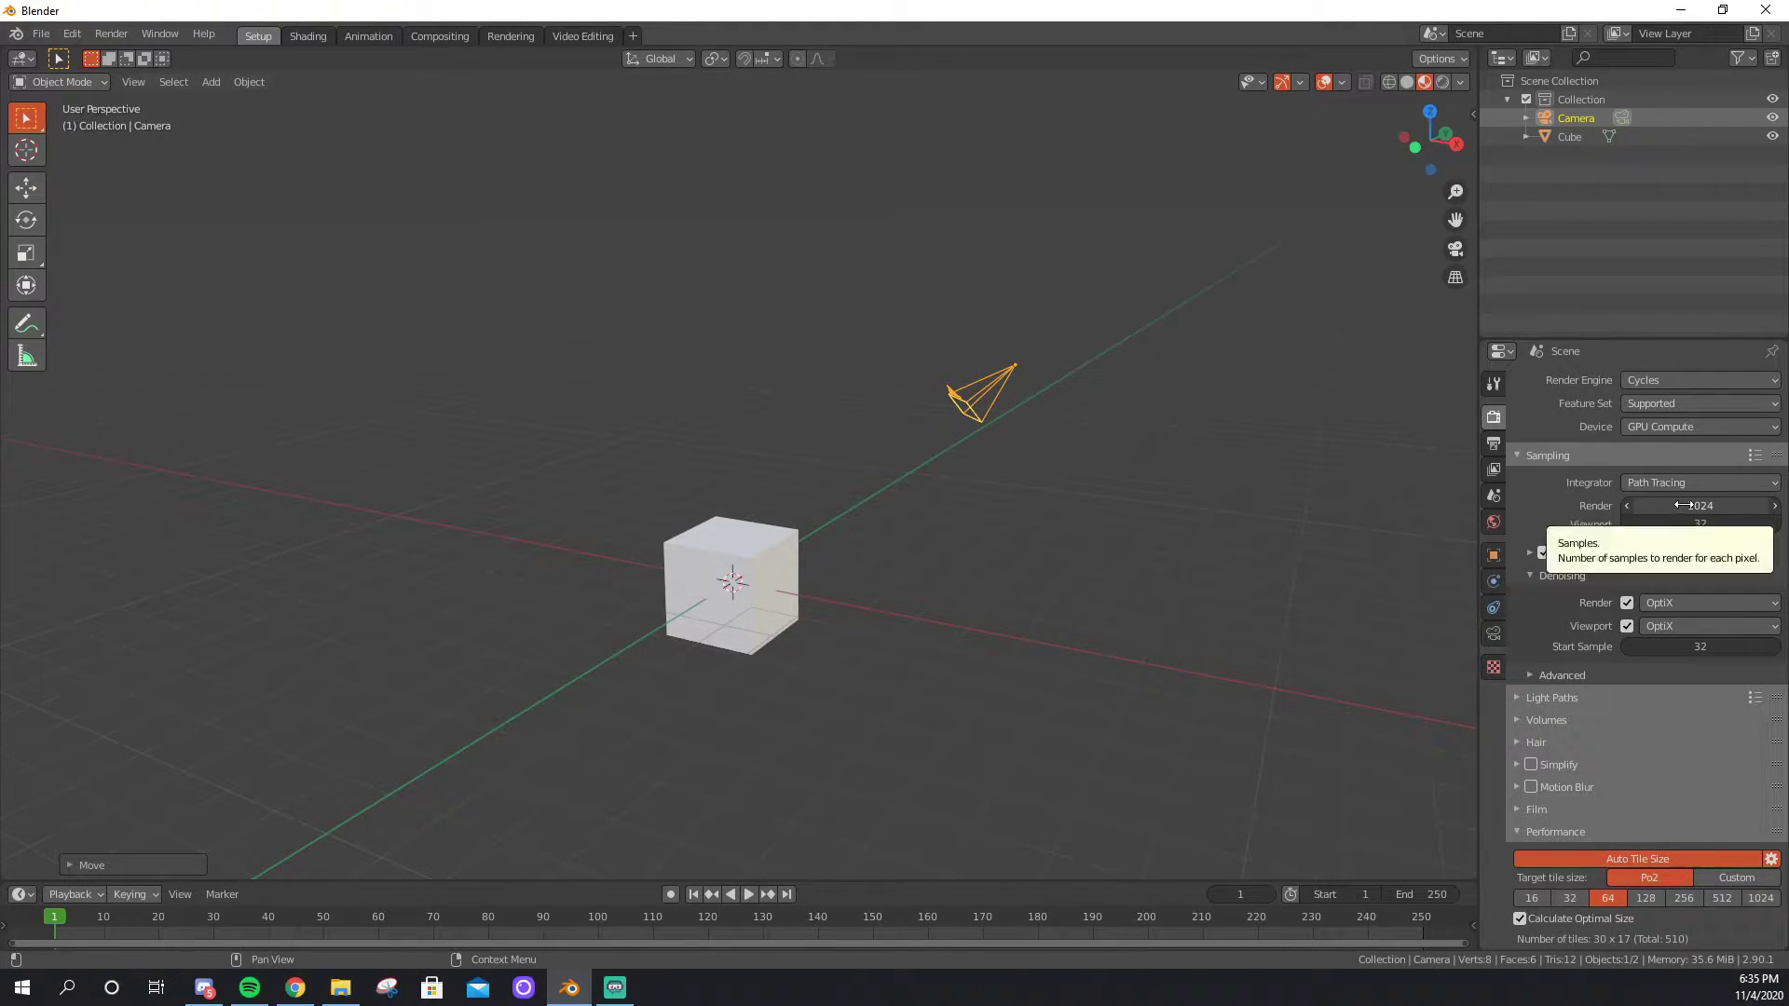
Set the render engine back to Eevee.
click(1679, 379)
click(1664, 407)
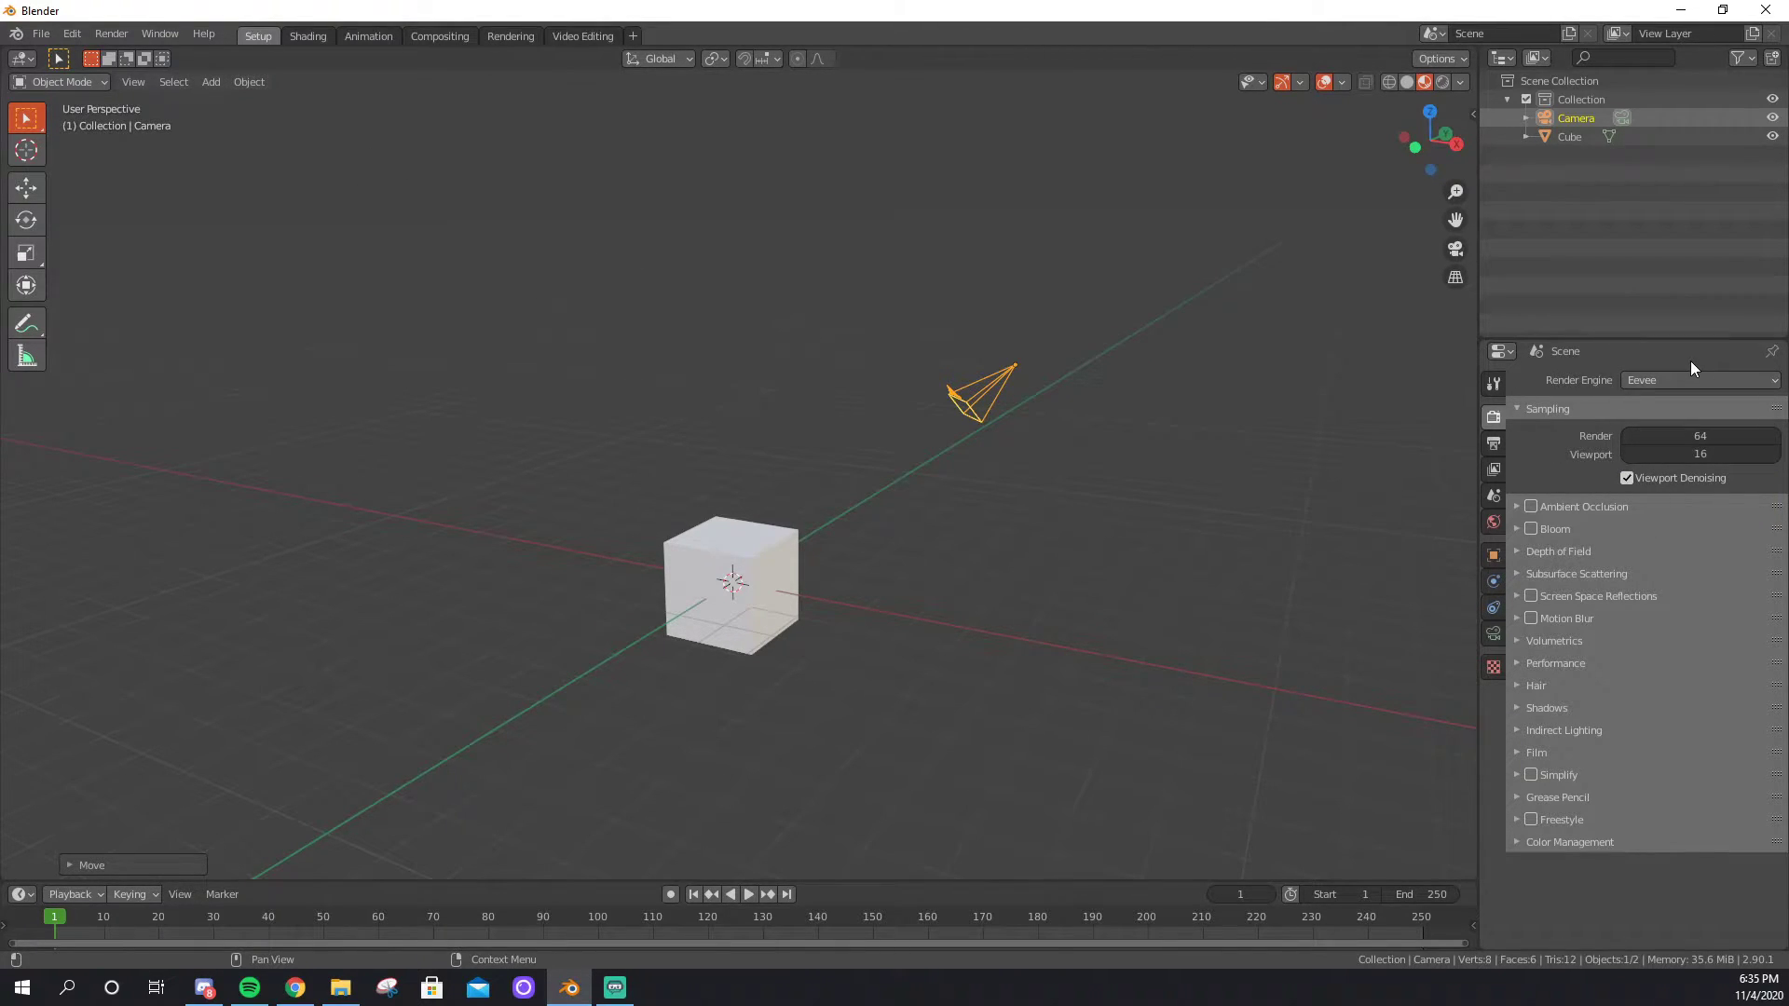
click(1664, 378)
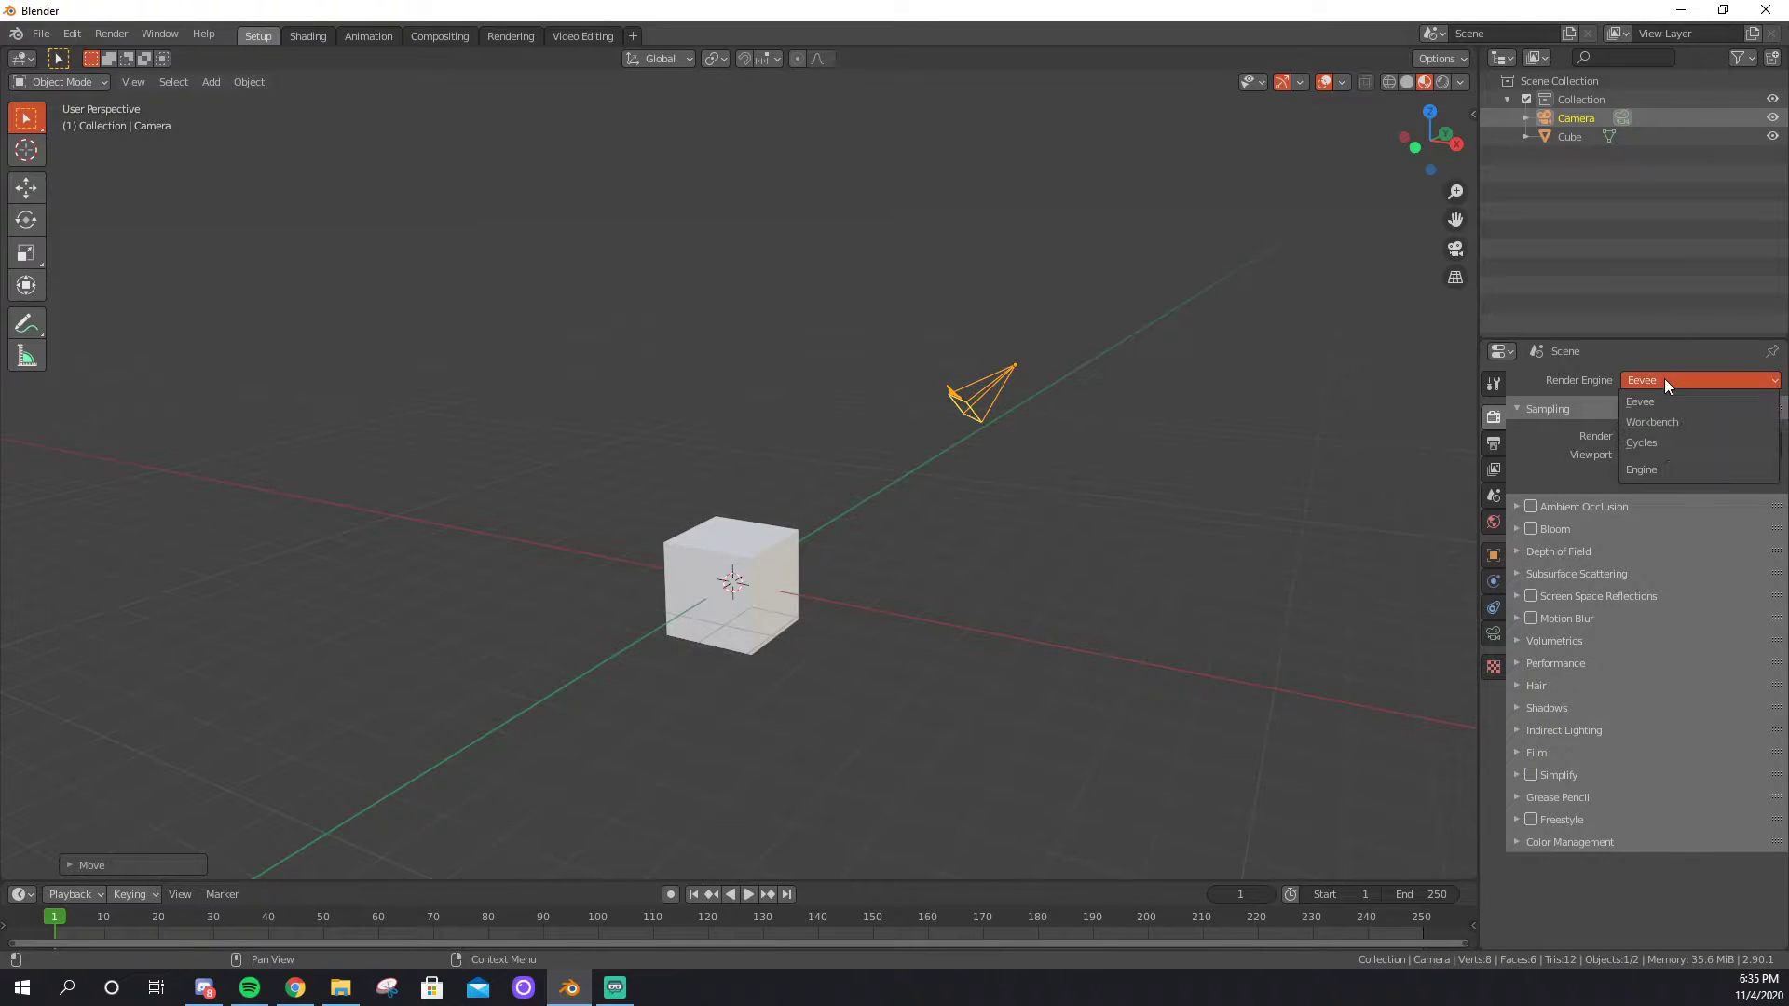
click(1677, 378)
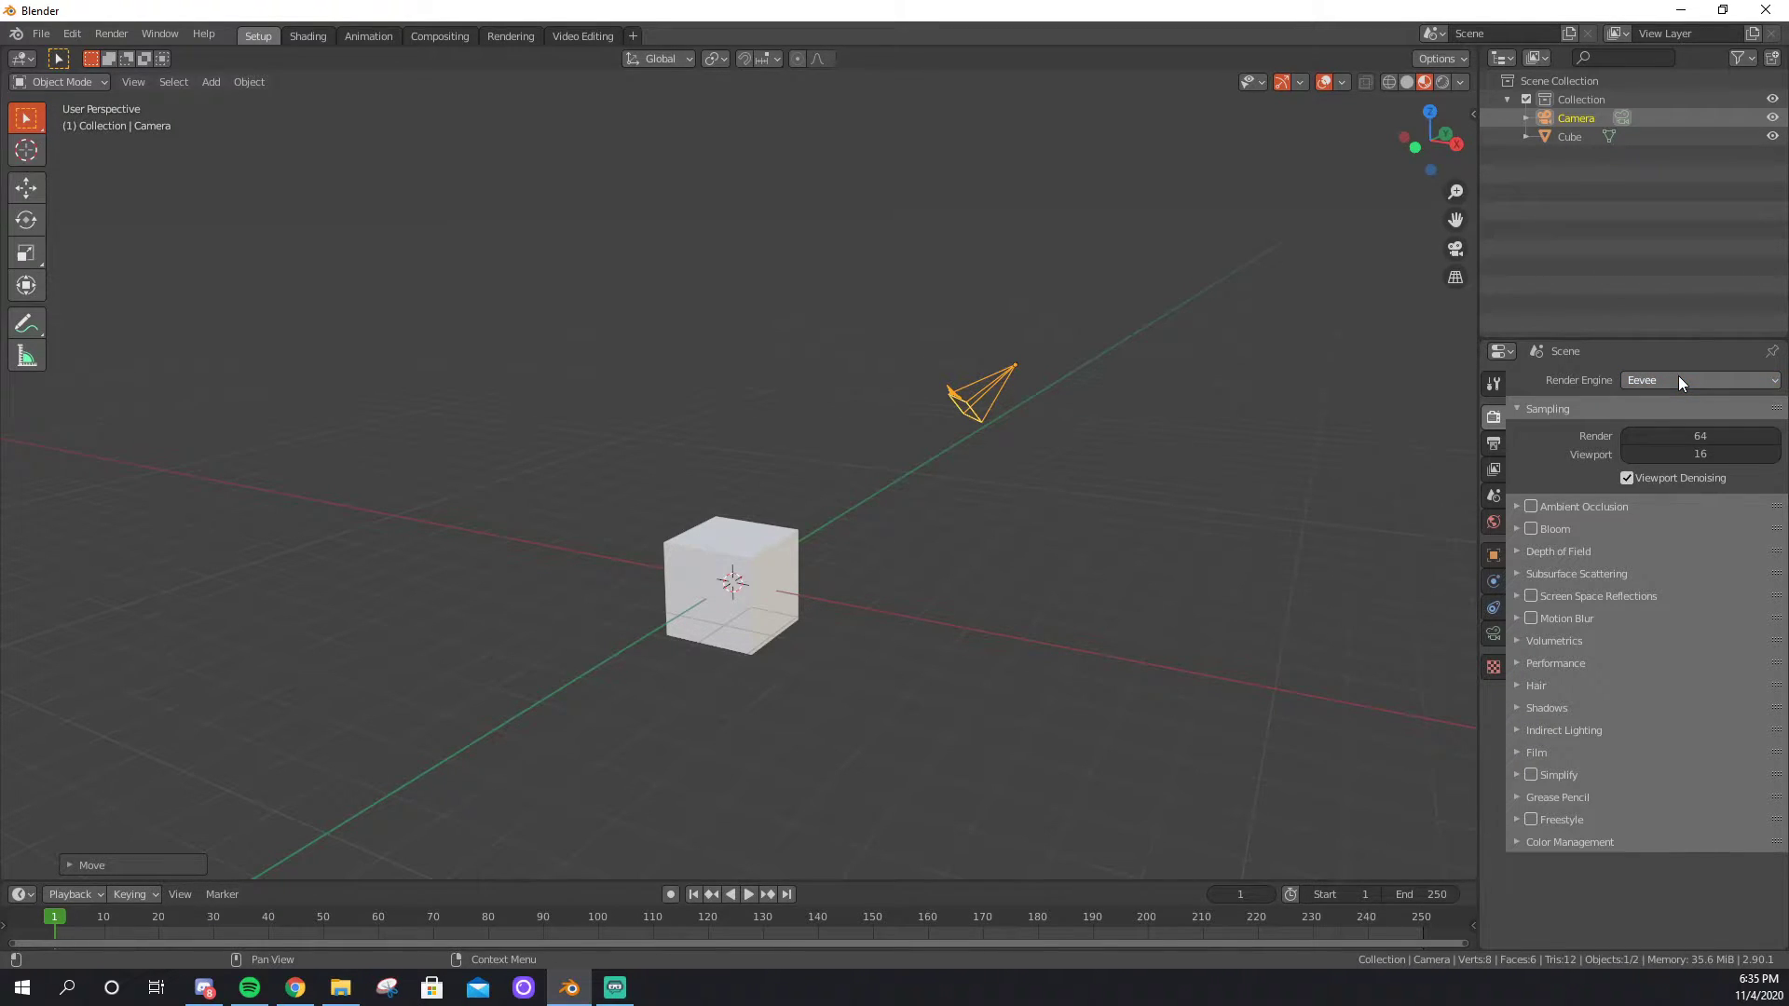
Show the output properties and set the render resolution percentage to 50%.
click(1494, 445)
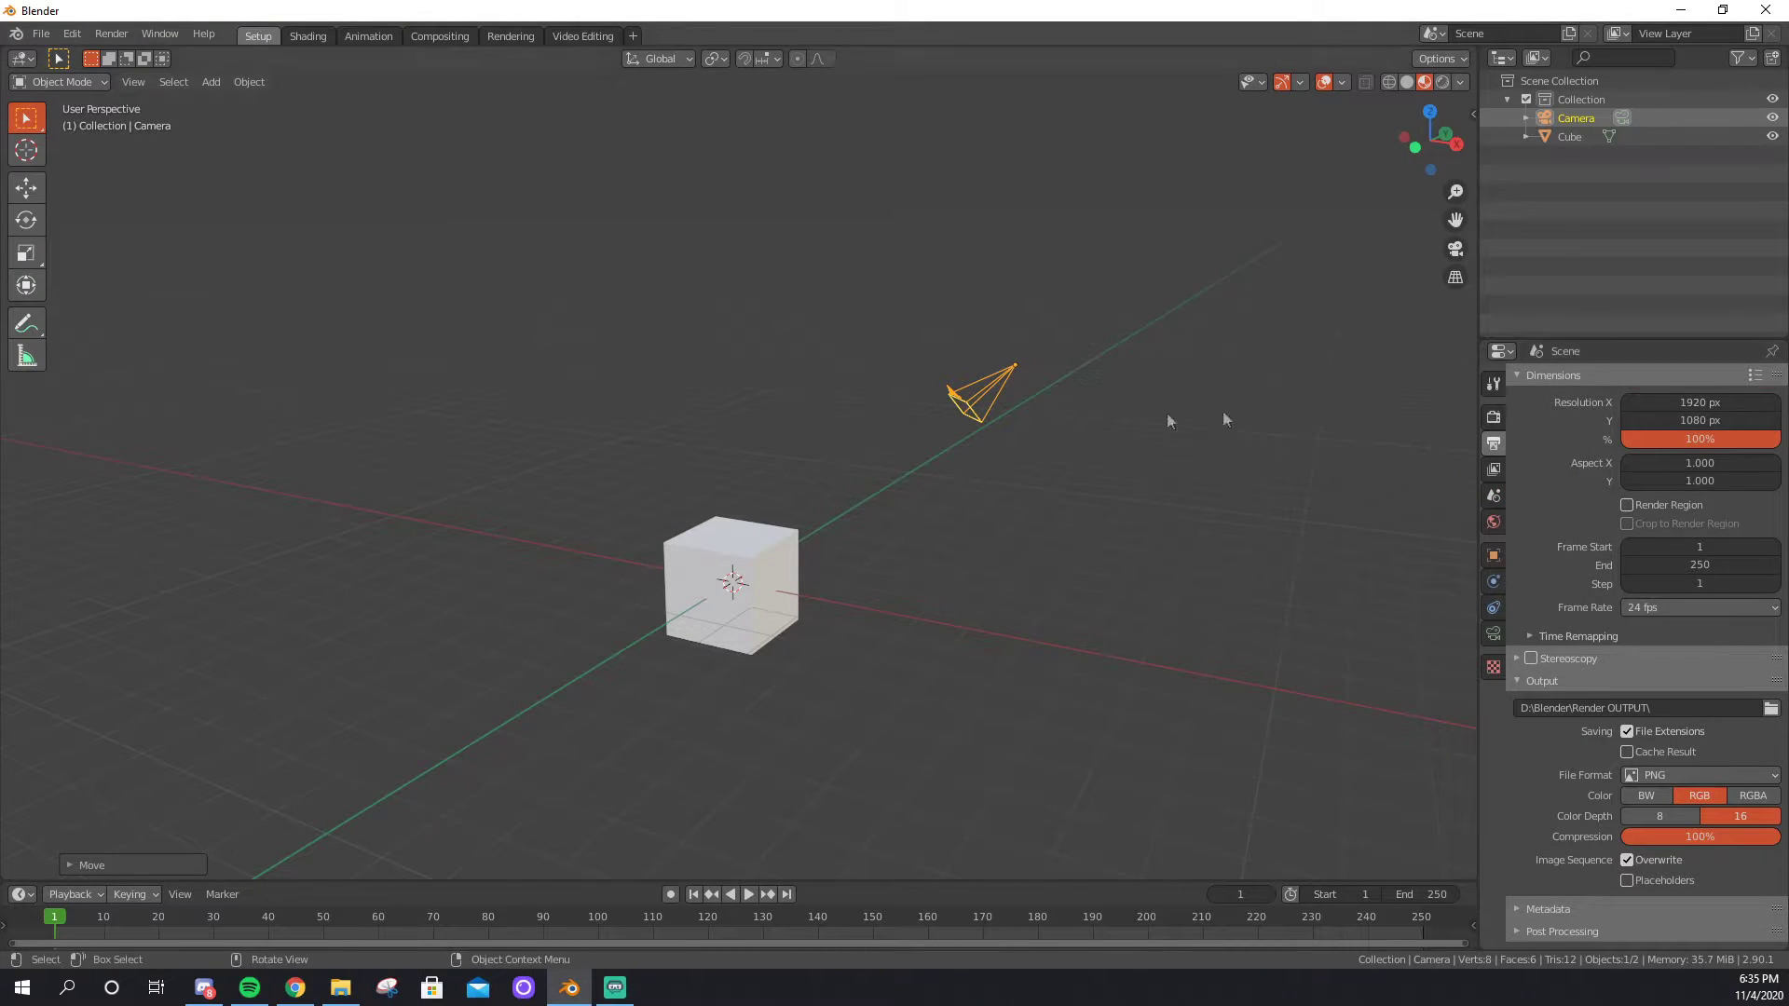
middle_drag(1008, 612, 1125, 643)
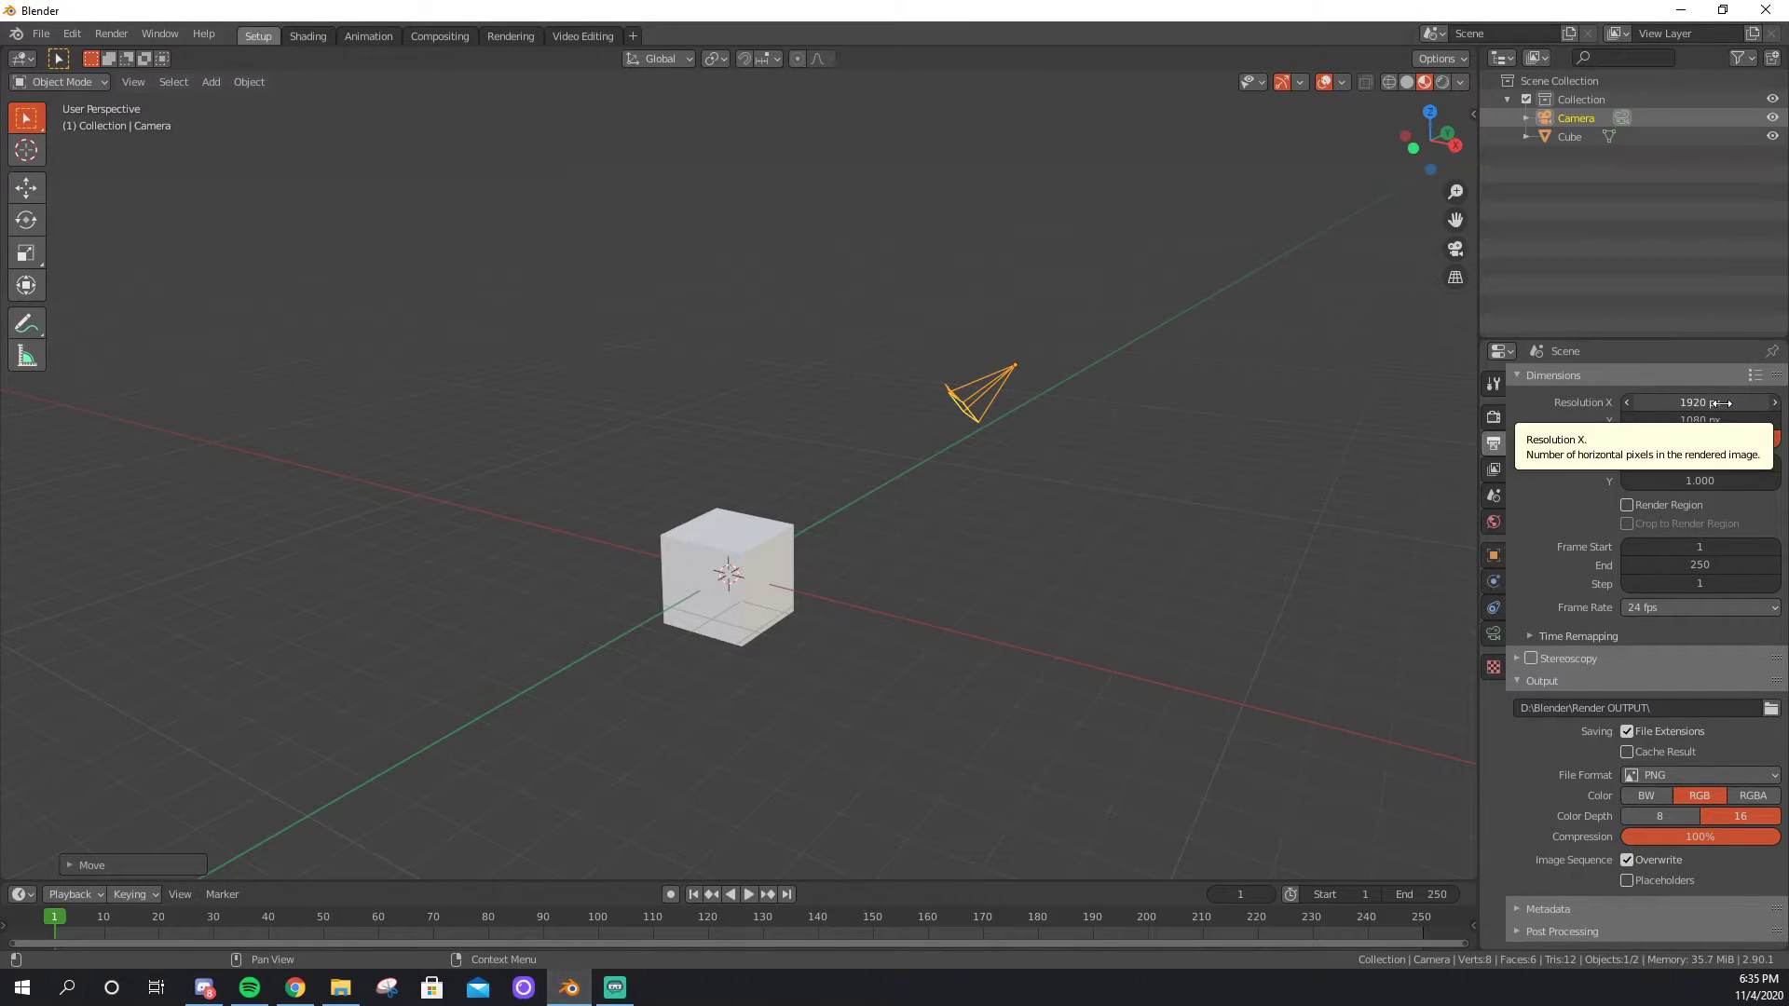
click(1707, 437)
text(50)
key(Return)
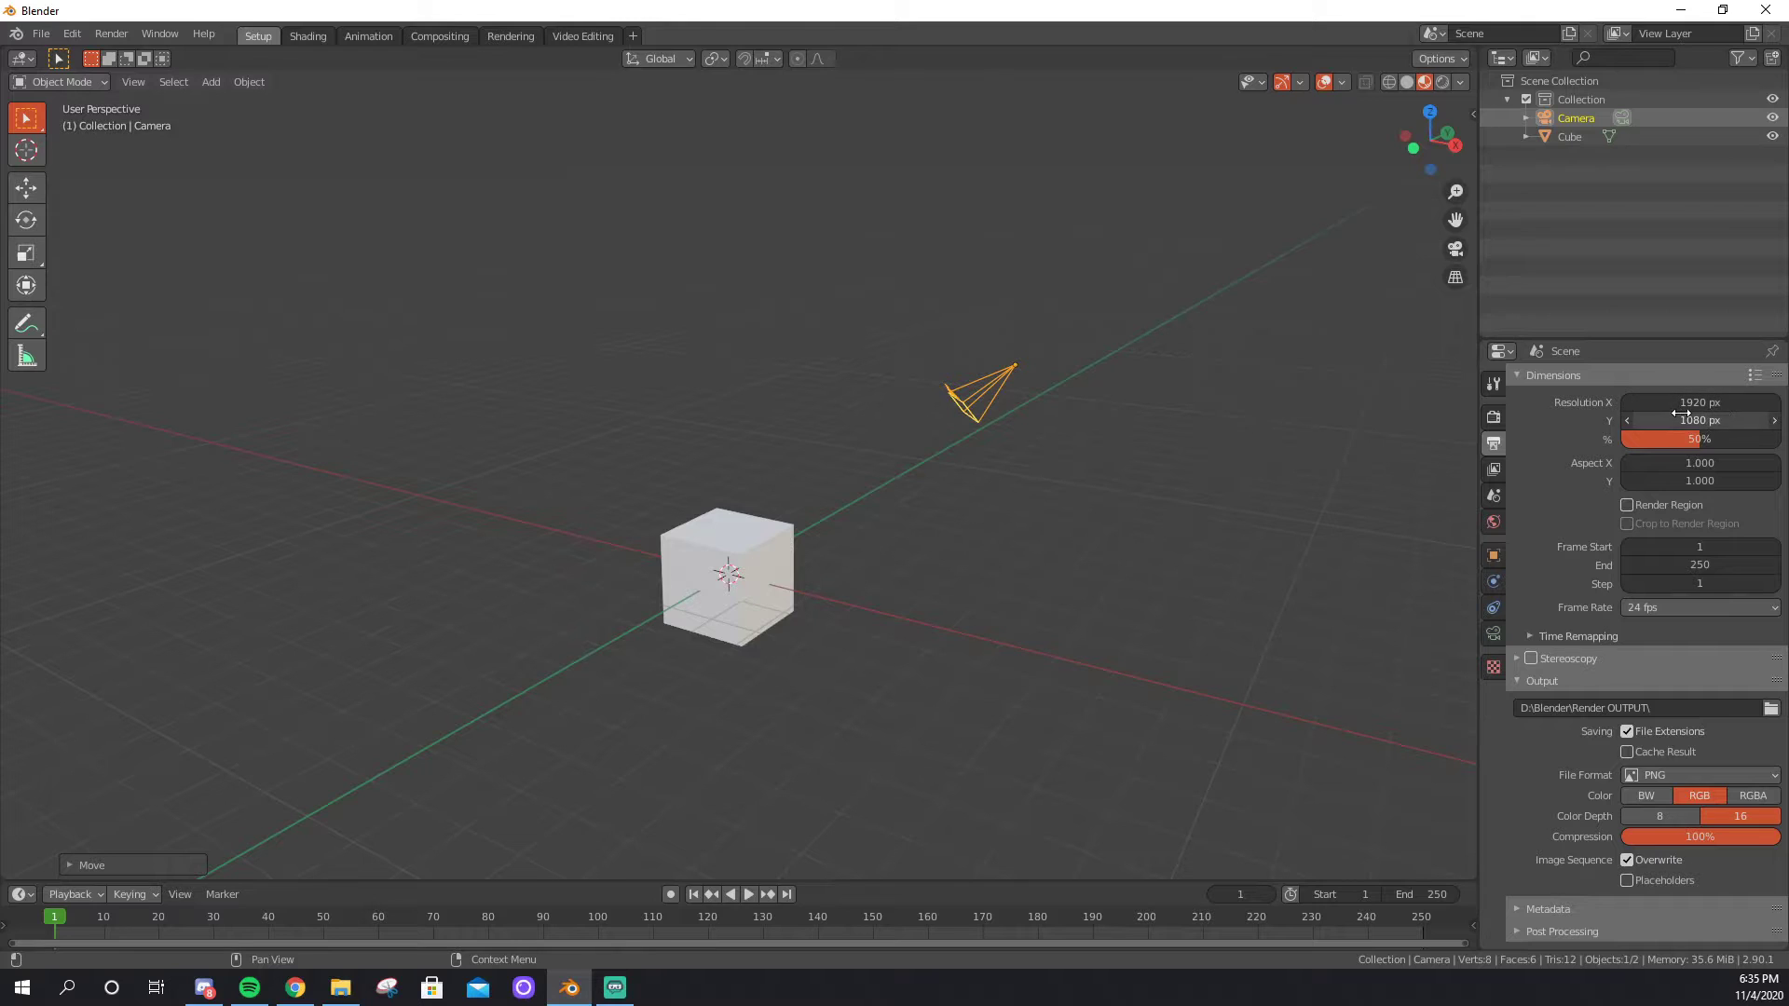
Set the render resolution percentage to 200%.
click(1691, 441)
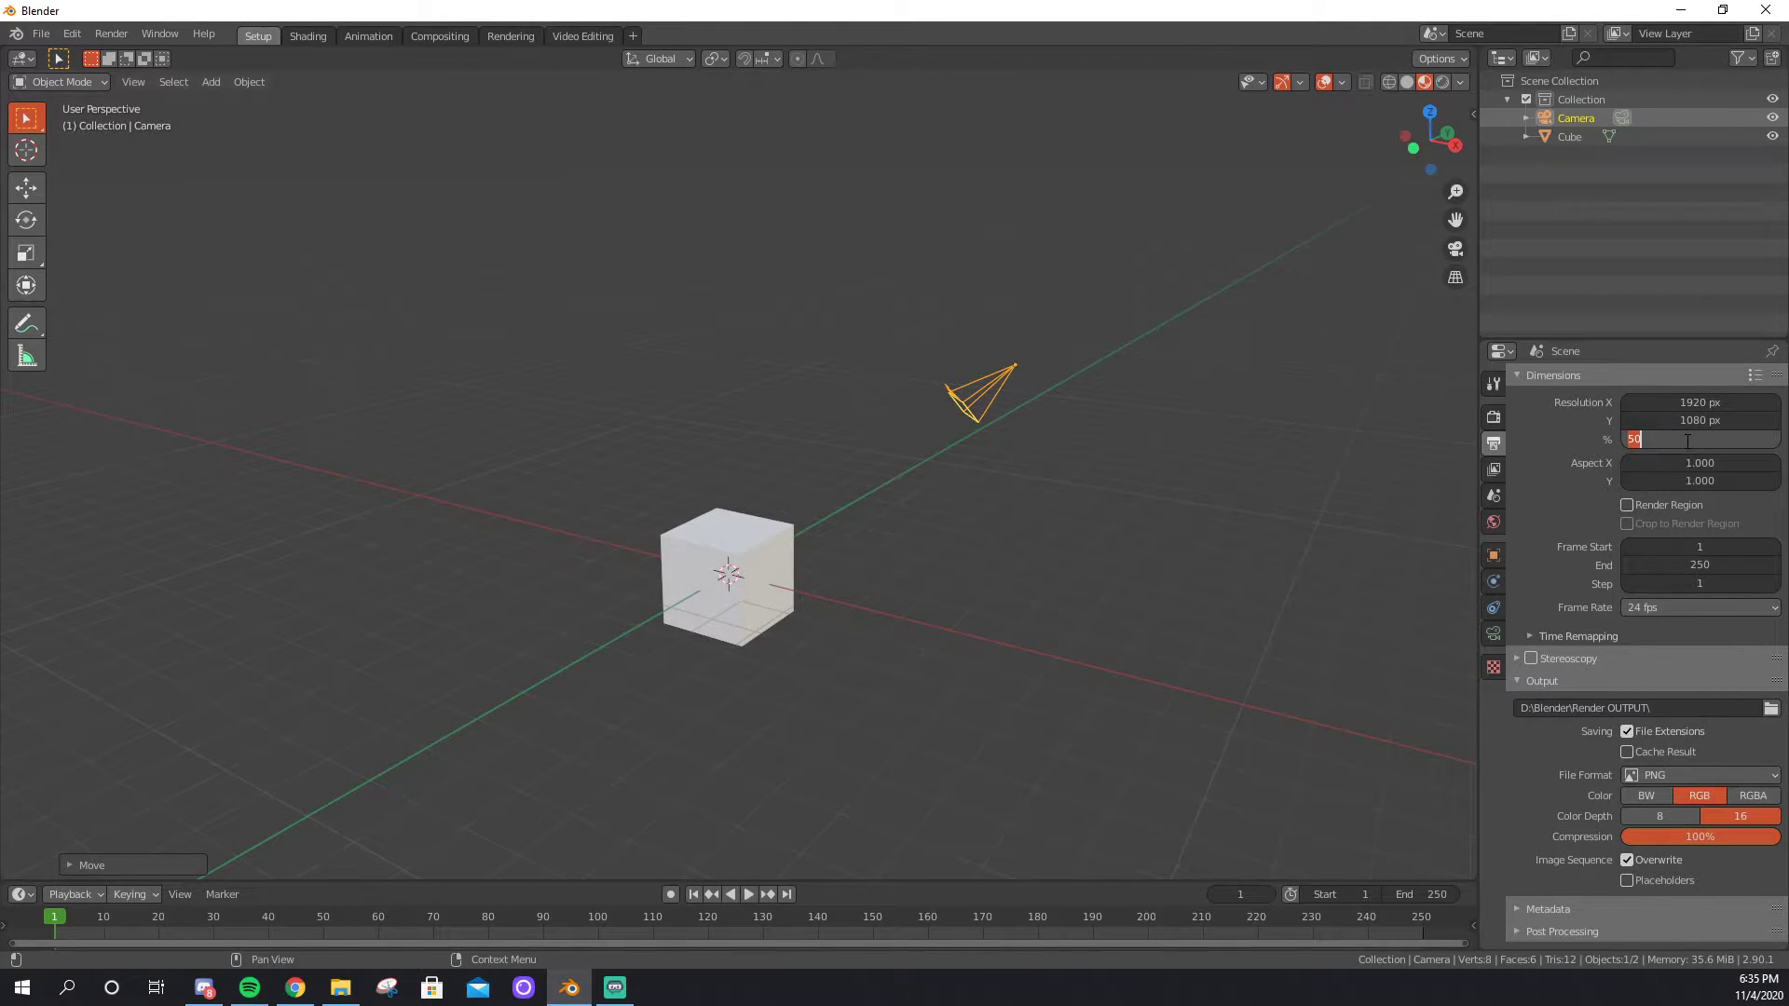
text(200)
key(Return)
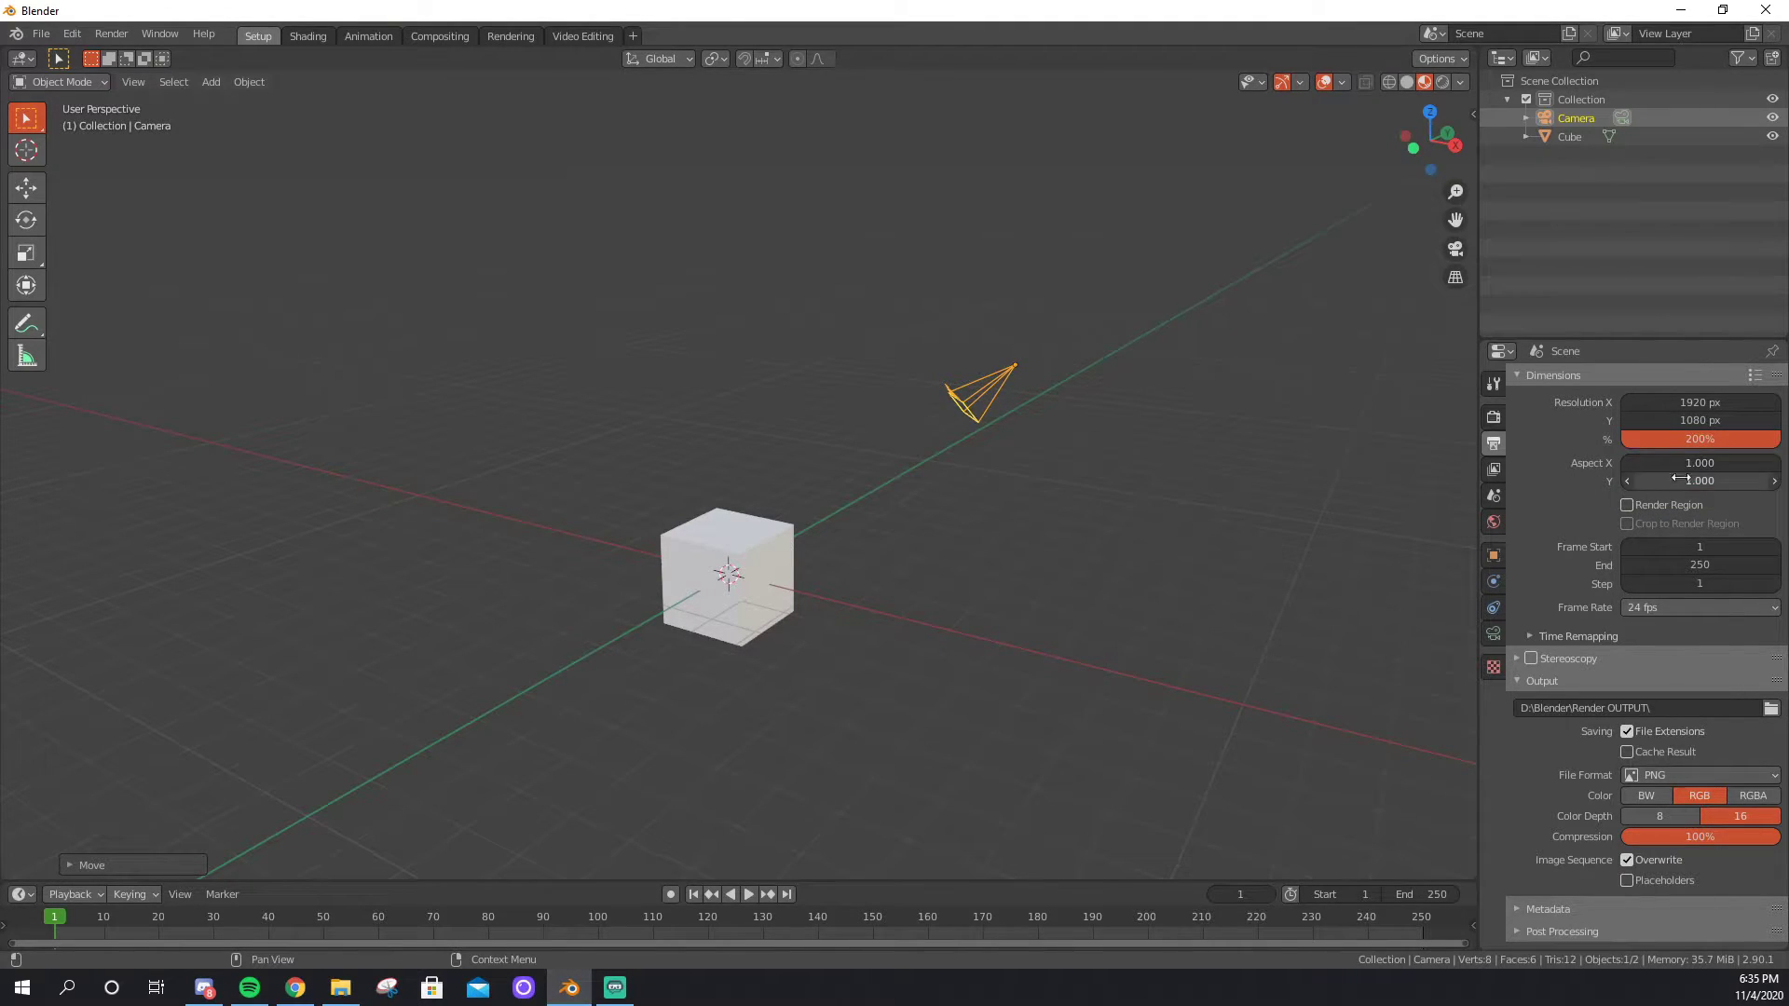
Set the render resolution percentage back to 100%.
click(1711, 434)
text(100)
key(Return)
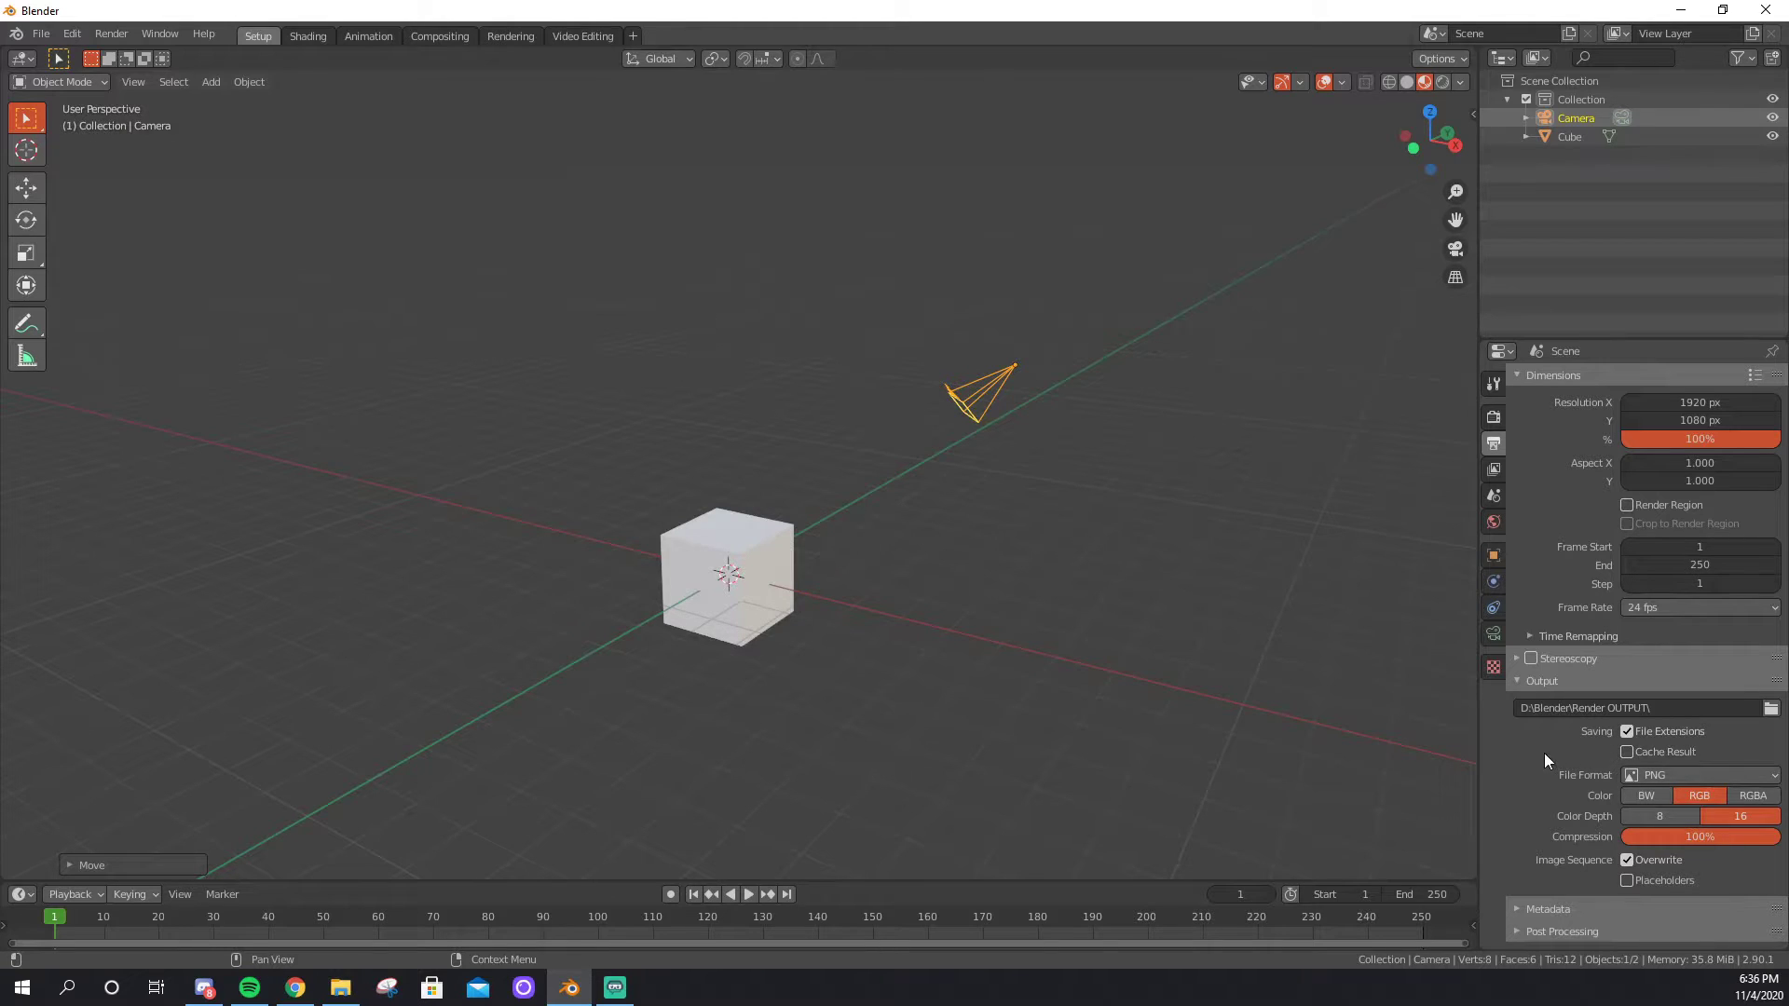
click(1665, 775)
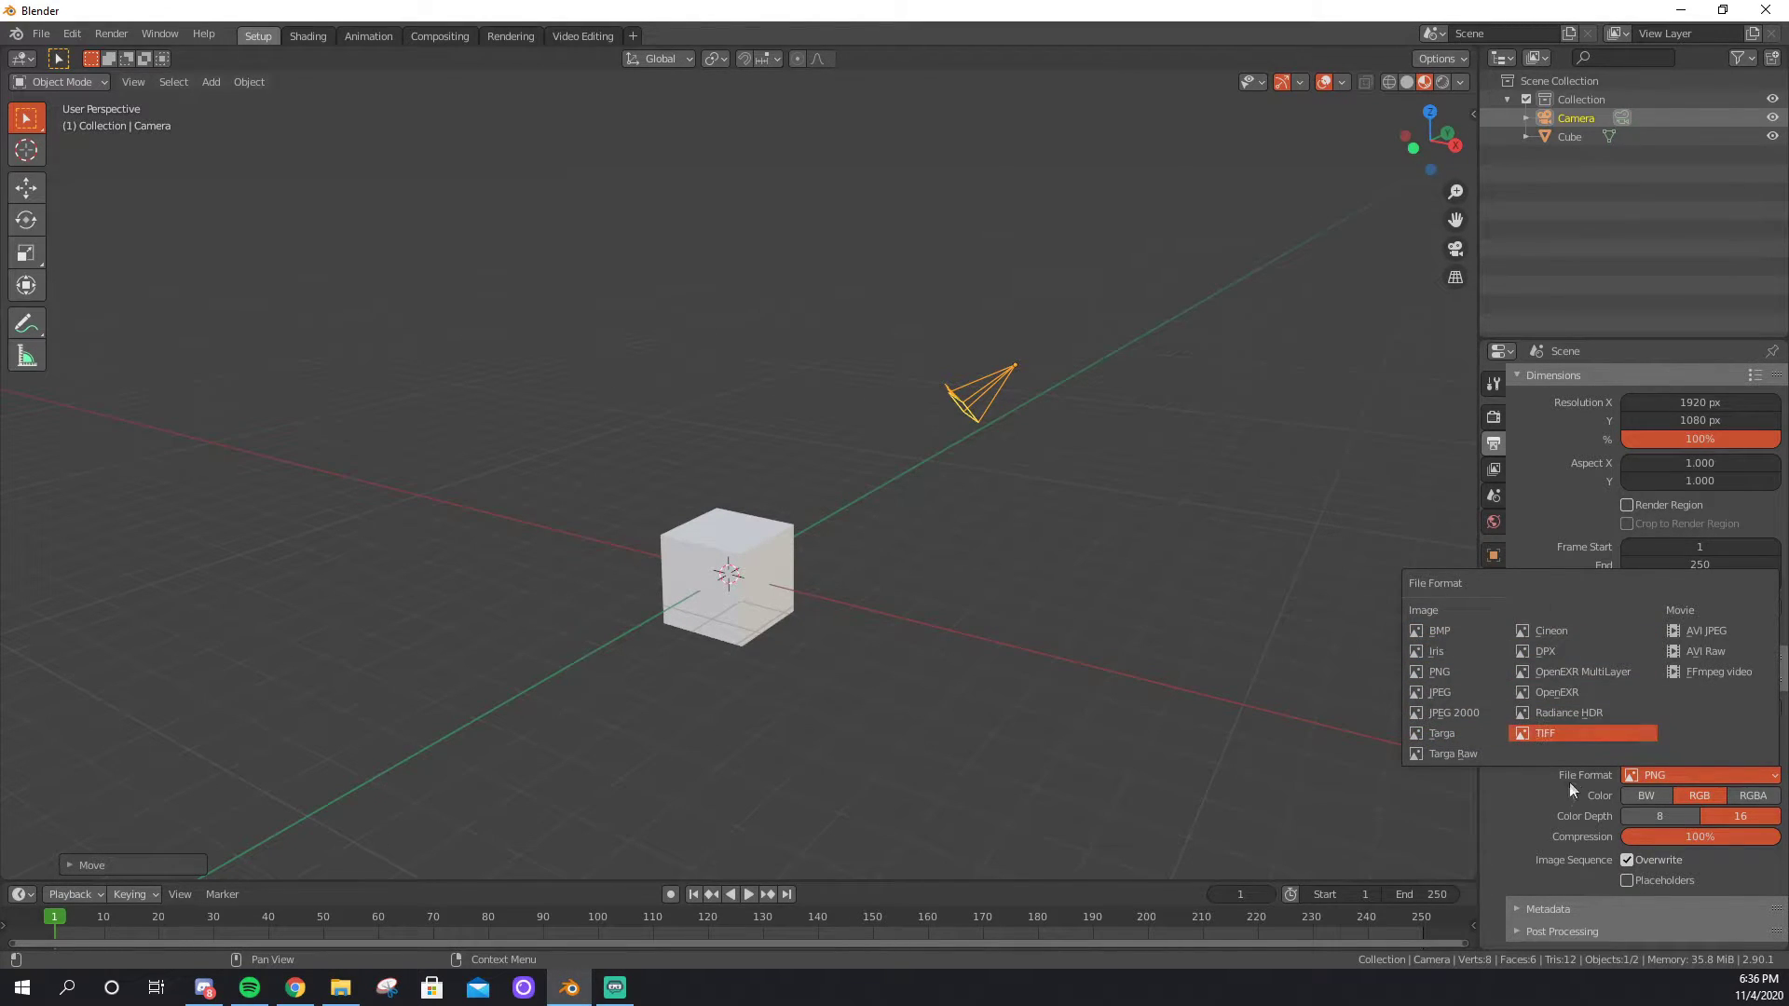
click(1522, 814)
click(1724, 776)
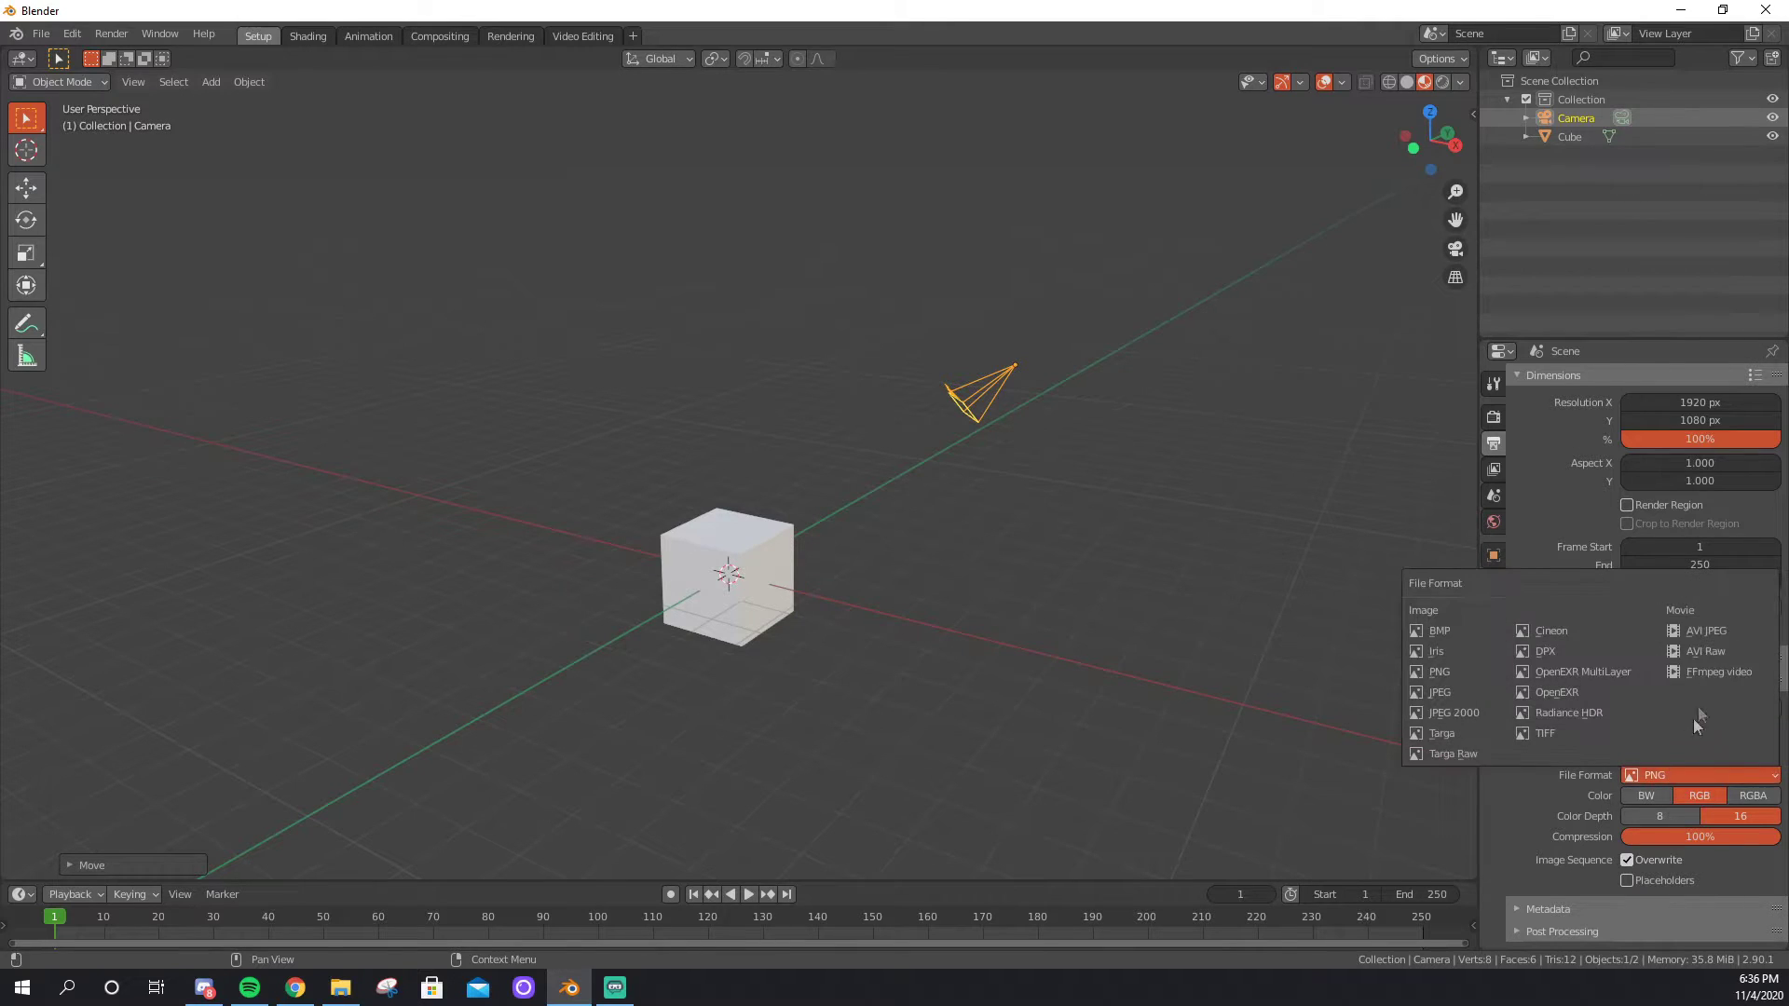
click(1537, 802)
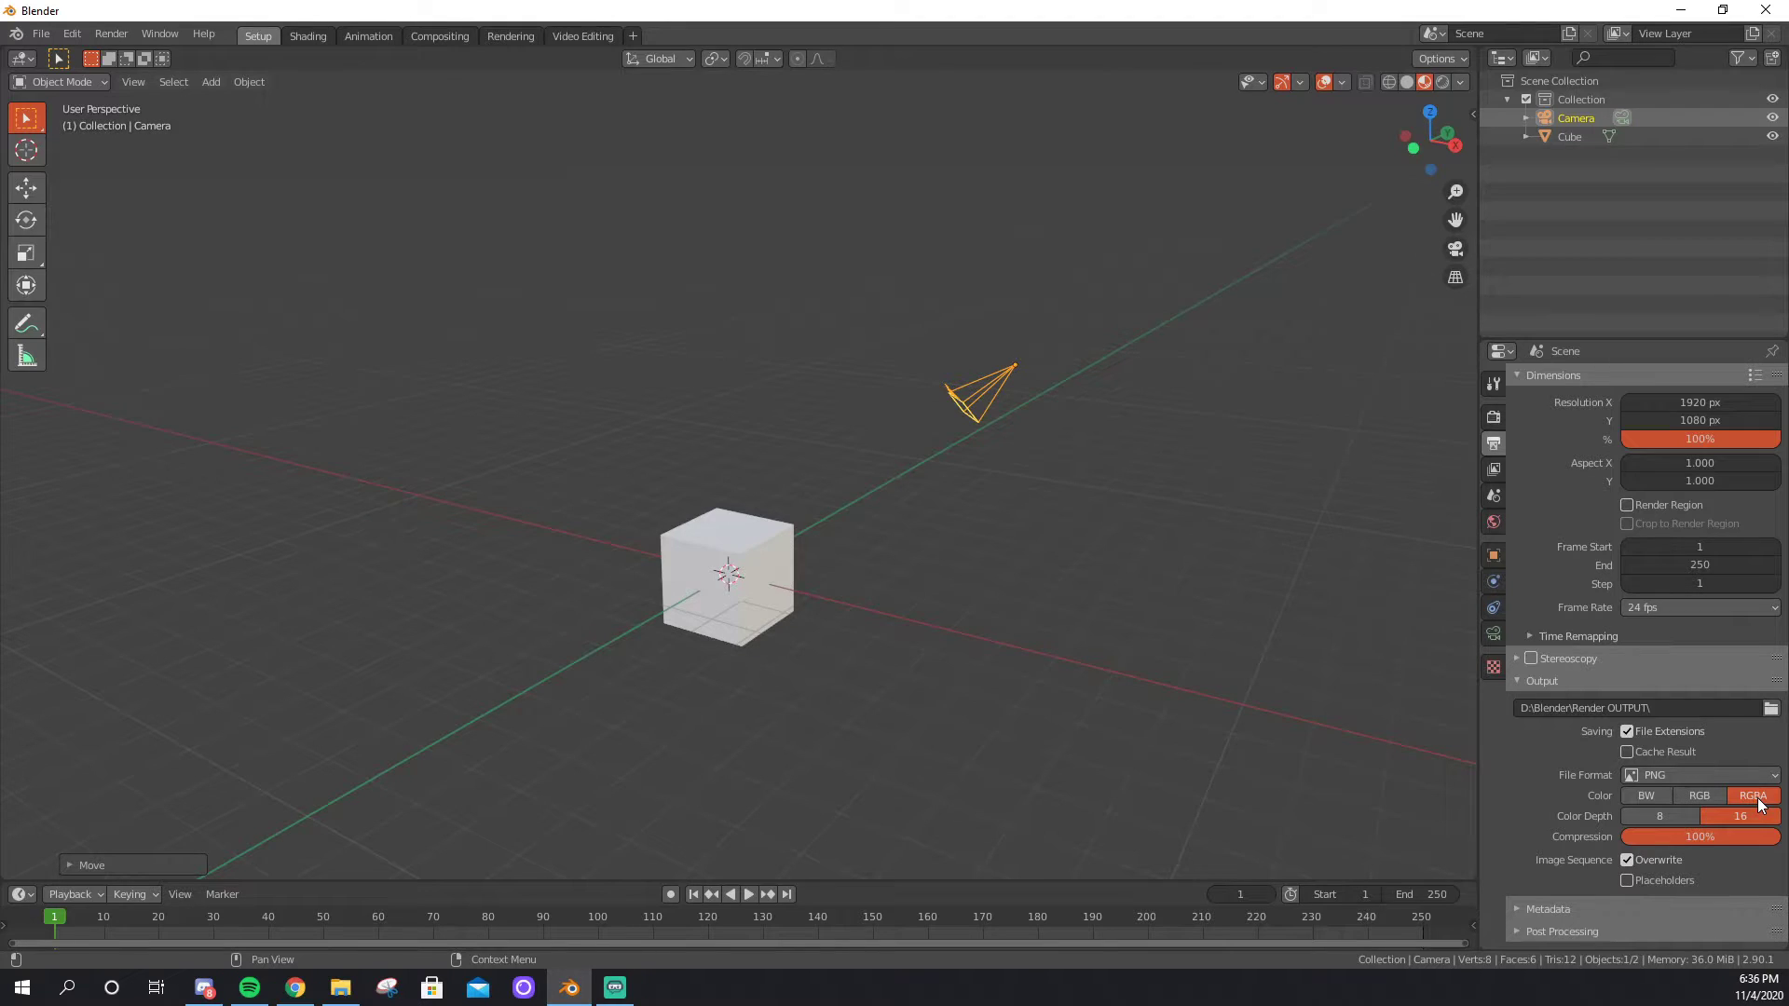
Set the PNG output's color mode to RGB and its compression to 15%.
click(1703, 796)
drag(1716, 835, 1645, 836)
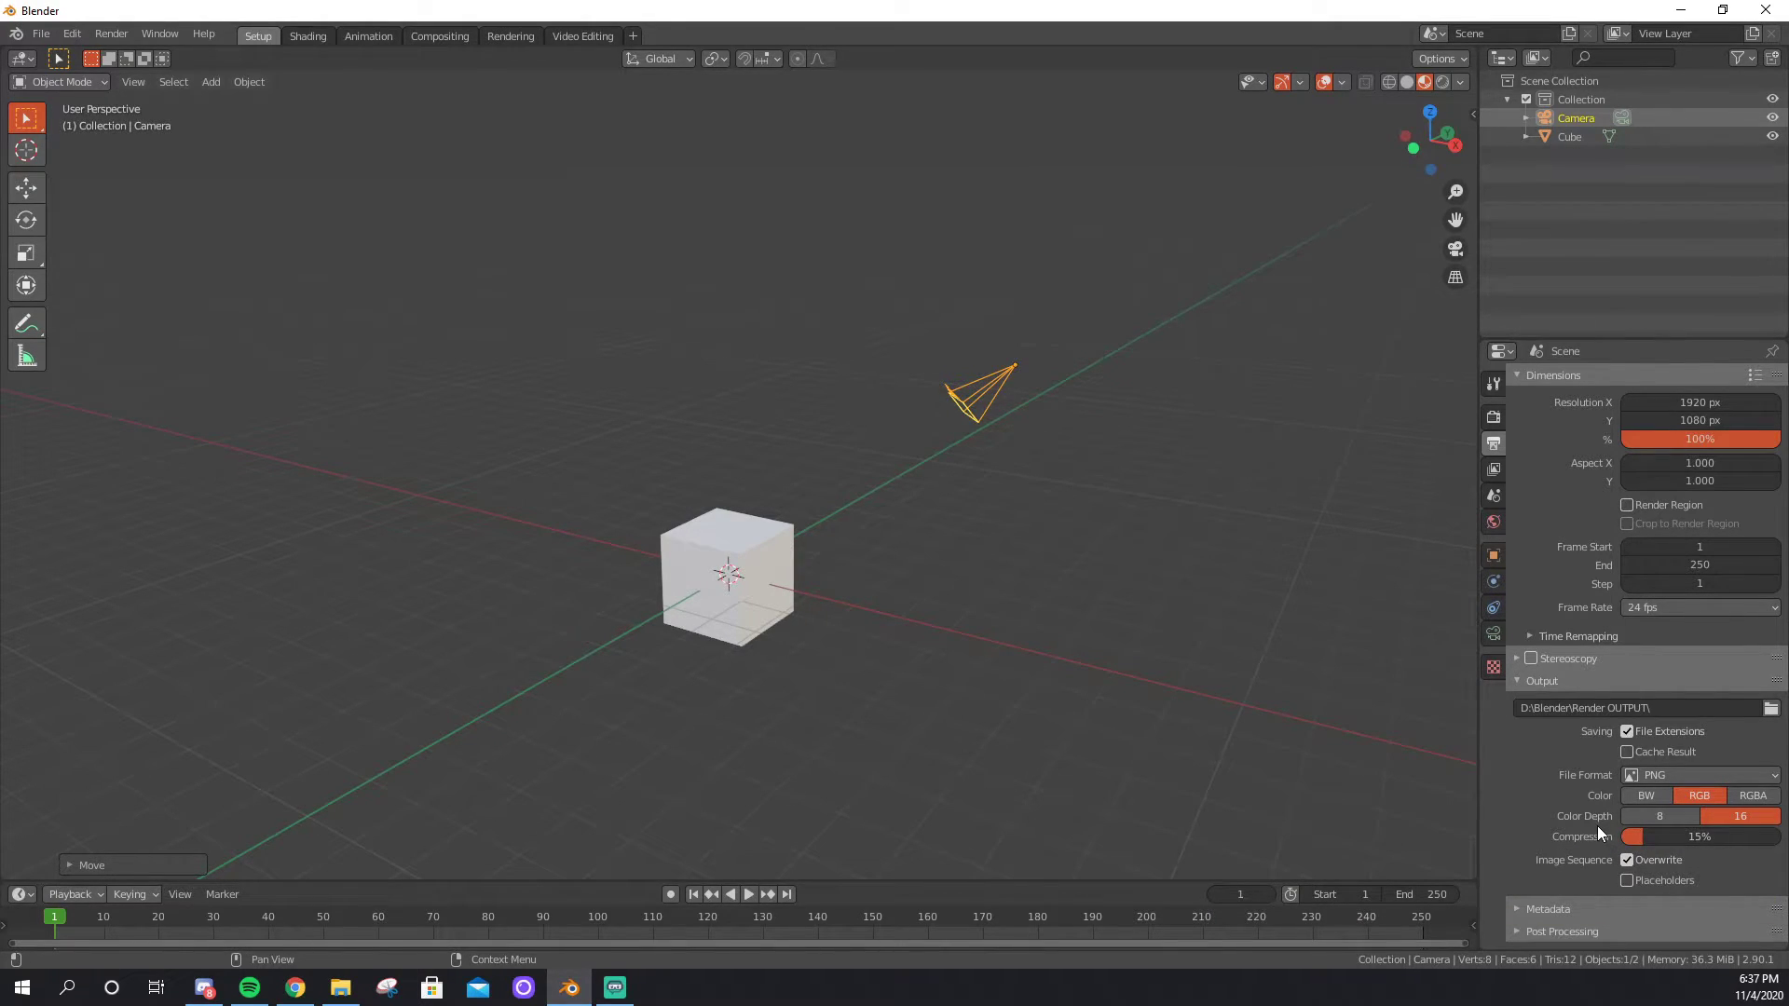
Render the current frame as a still image, check the options for saving it, and close the render window.
middle_drag(1042, 456, 1131, 494)
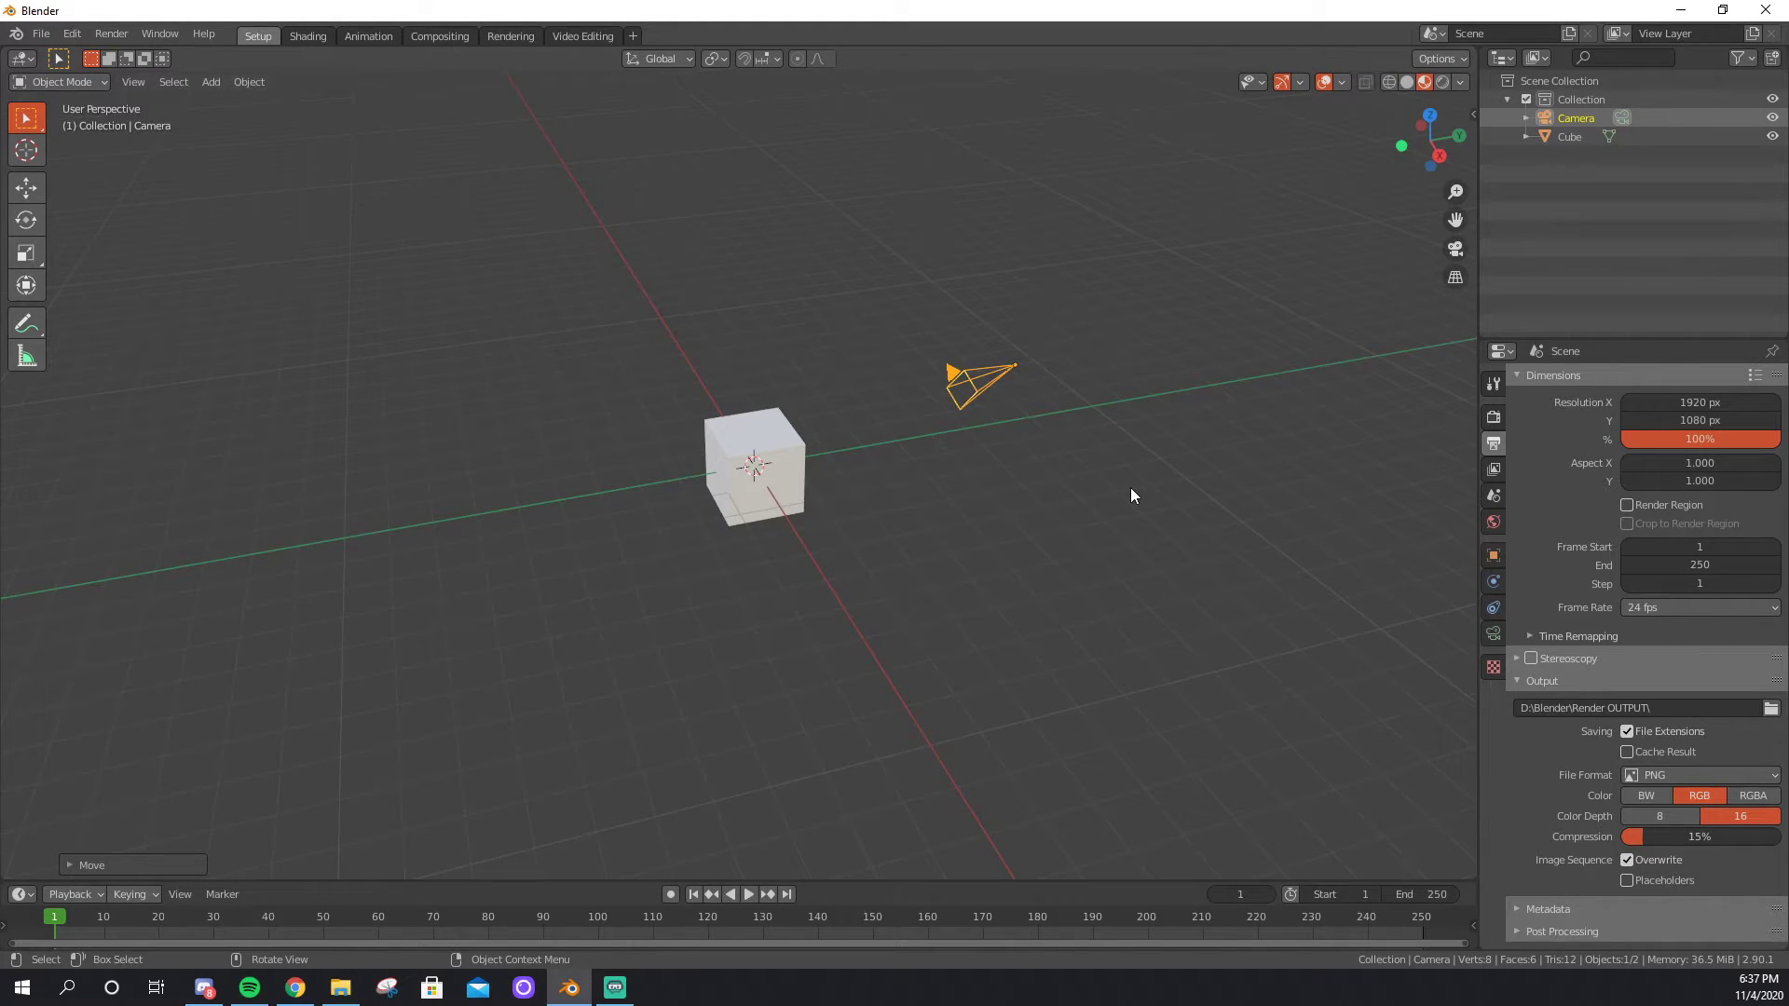
key(F12)
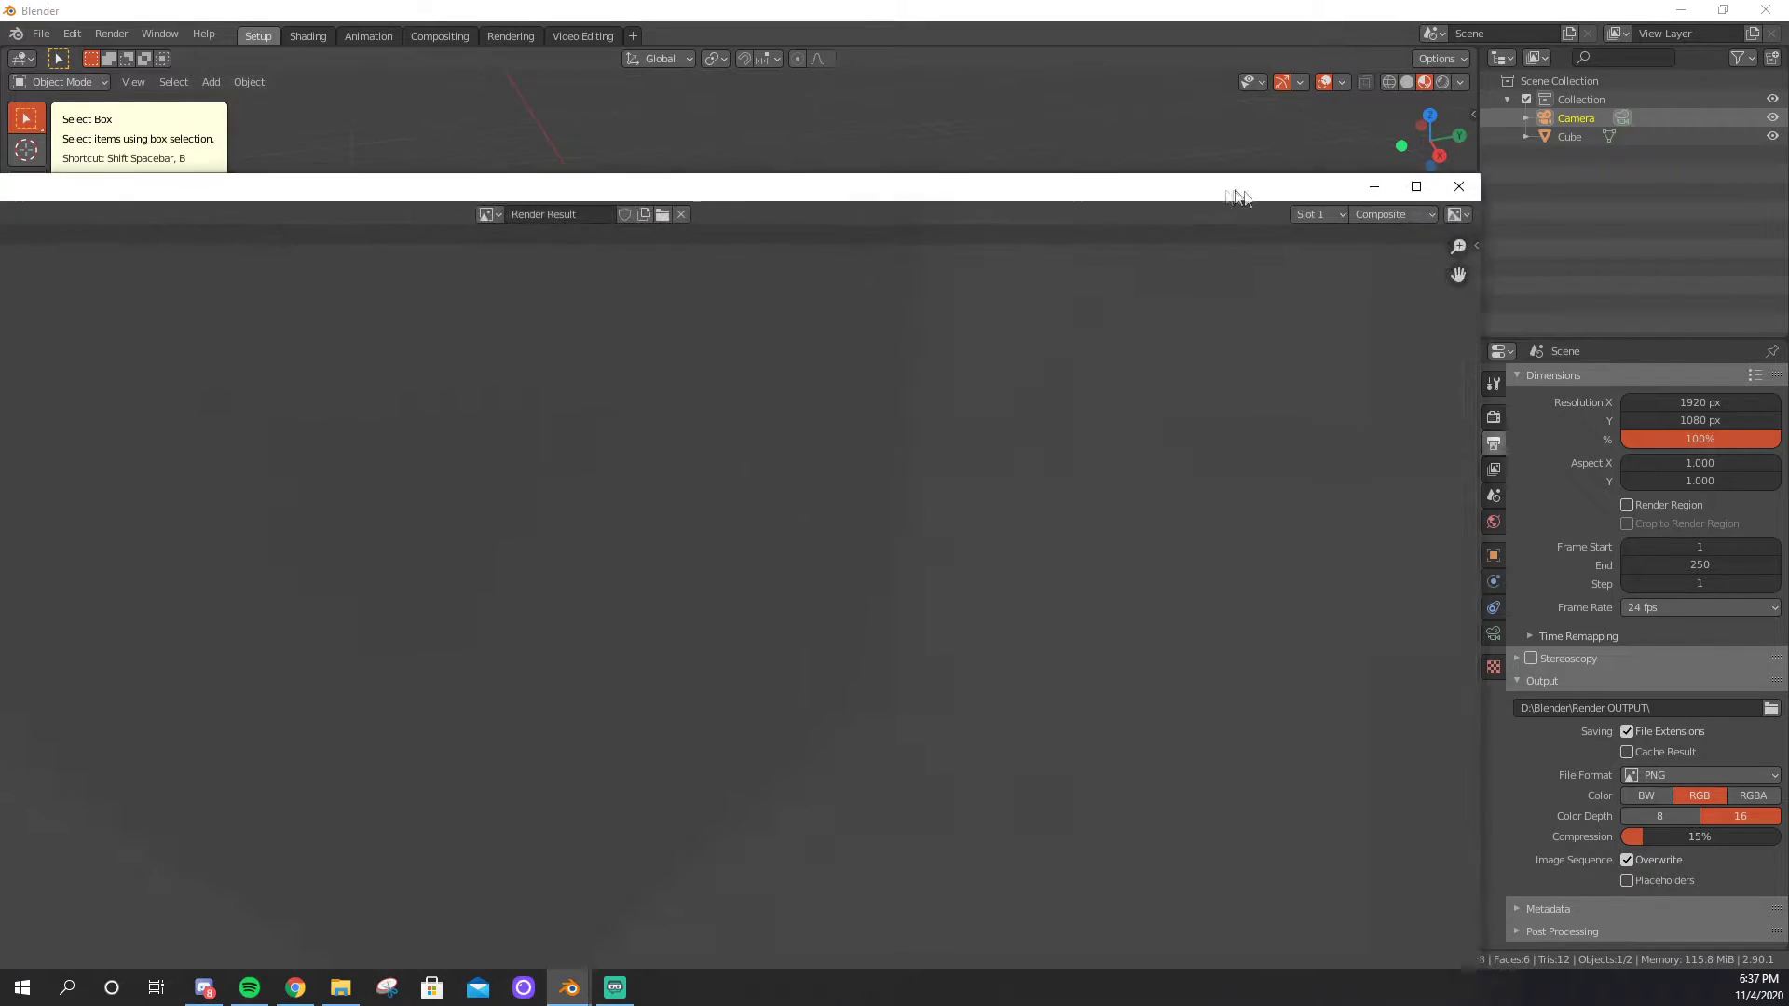
drag(888, 207, 1099, 147)
click(1464, 144)
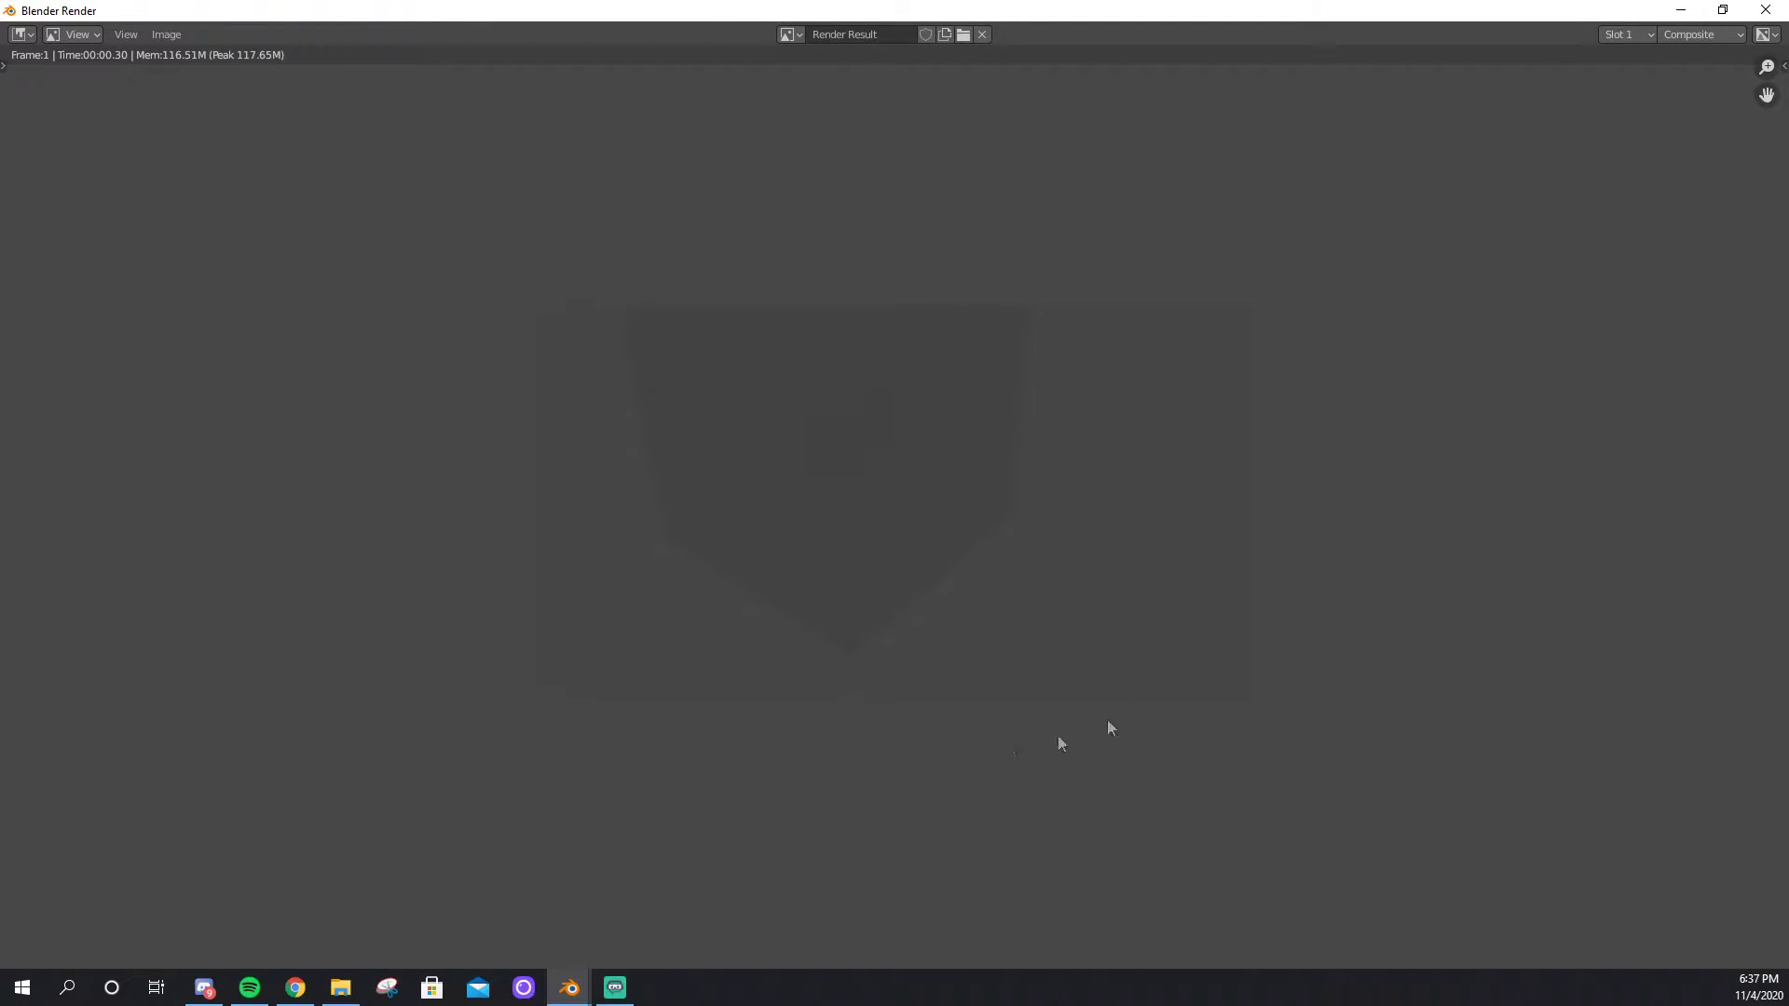
click(166, 34)
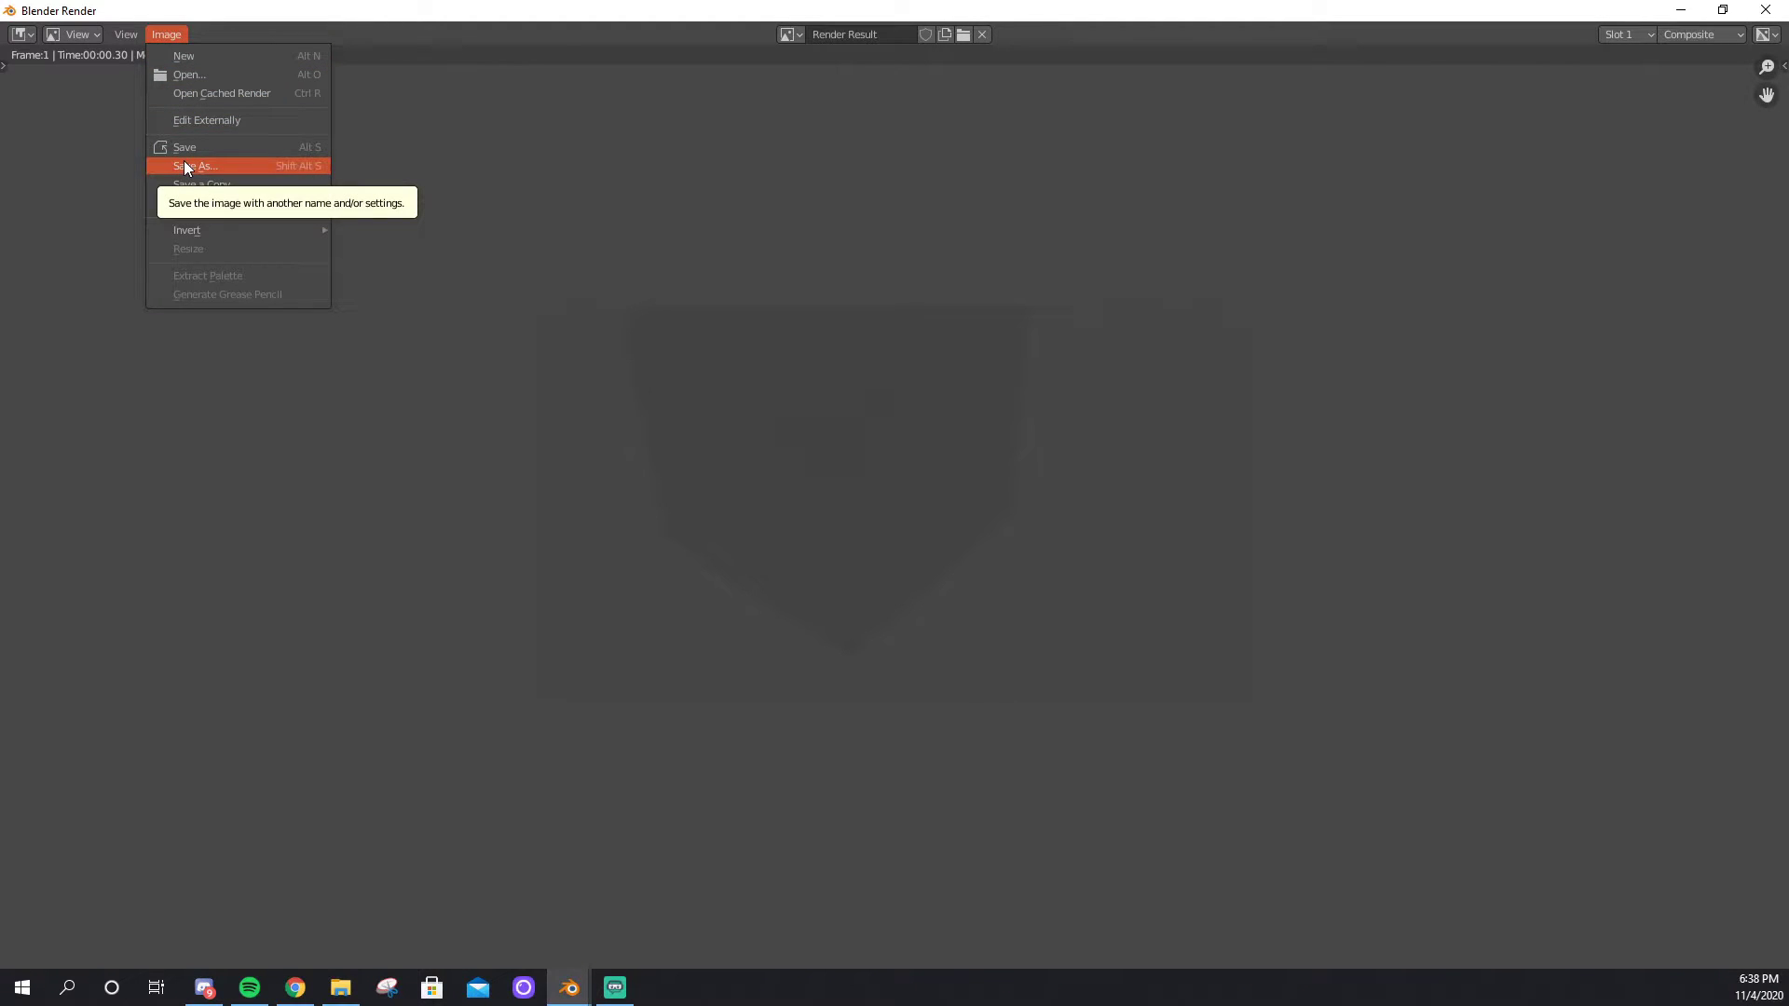
click(1766, 10)
Insert a Location, Rotation & Scale keyframe for the cube at frame 1.
middle_drag(976, 387, 917, 561)
middle_drag(1175, 571, 1173, 604)
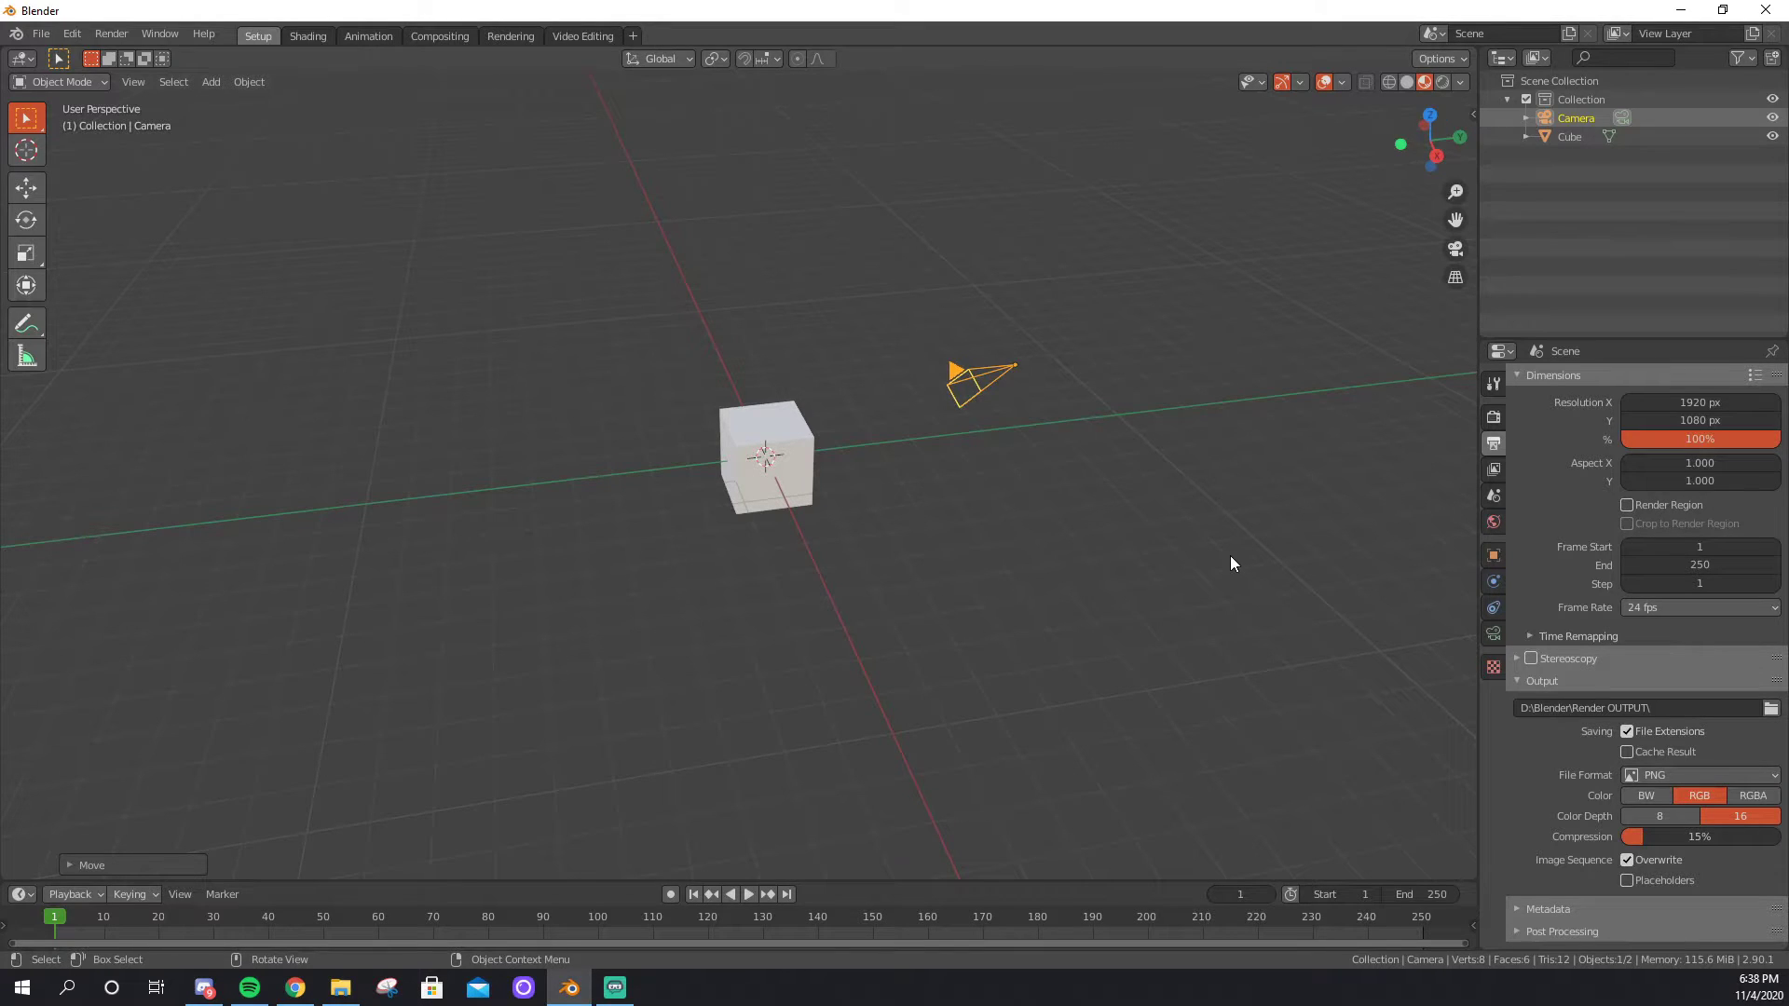
middle_drag(1094, 349, 971, 664)
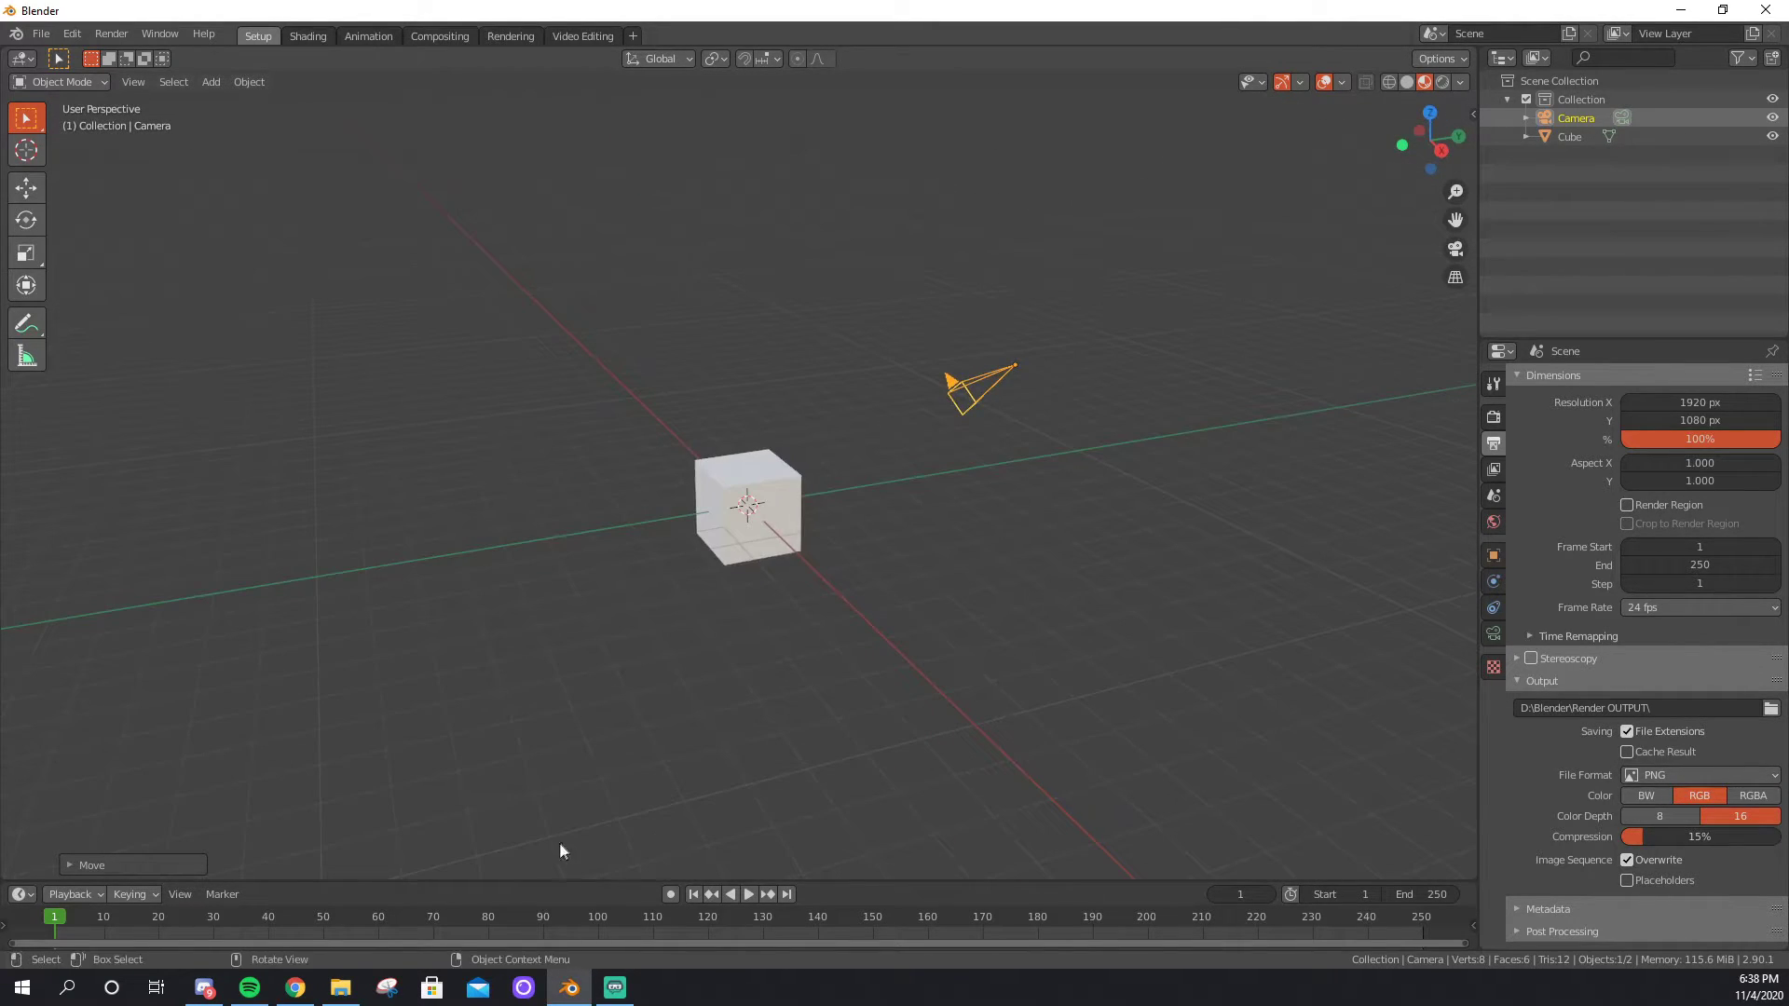
click(783, 477)
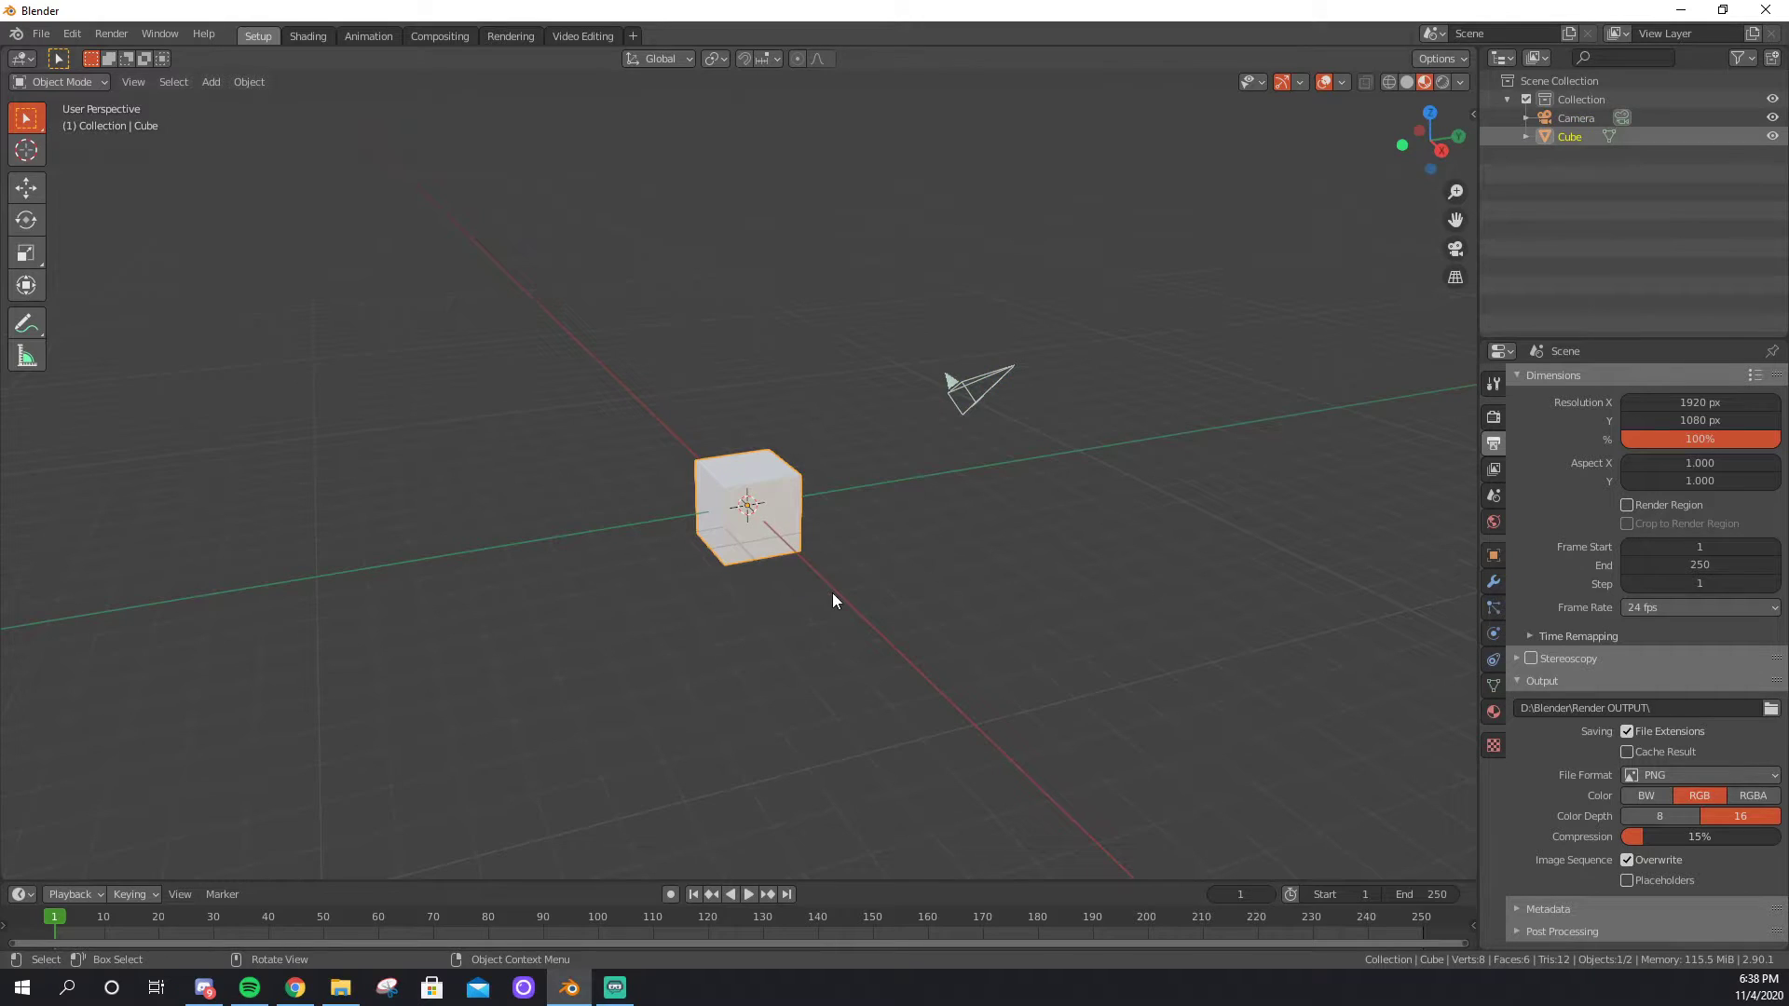
key(i)
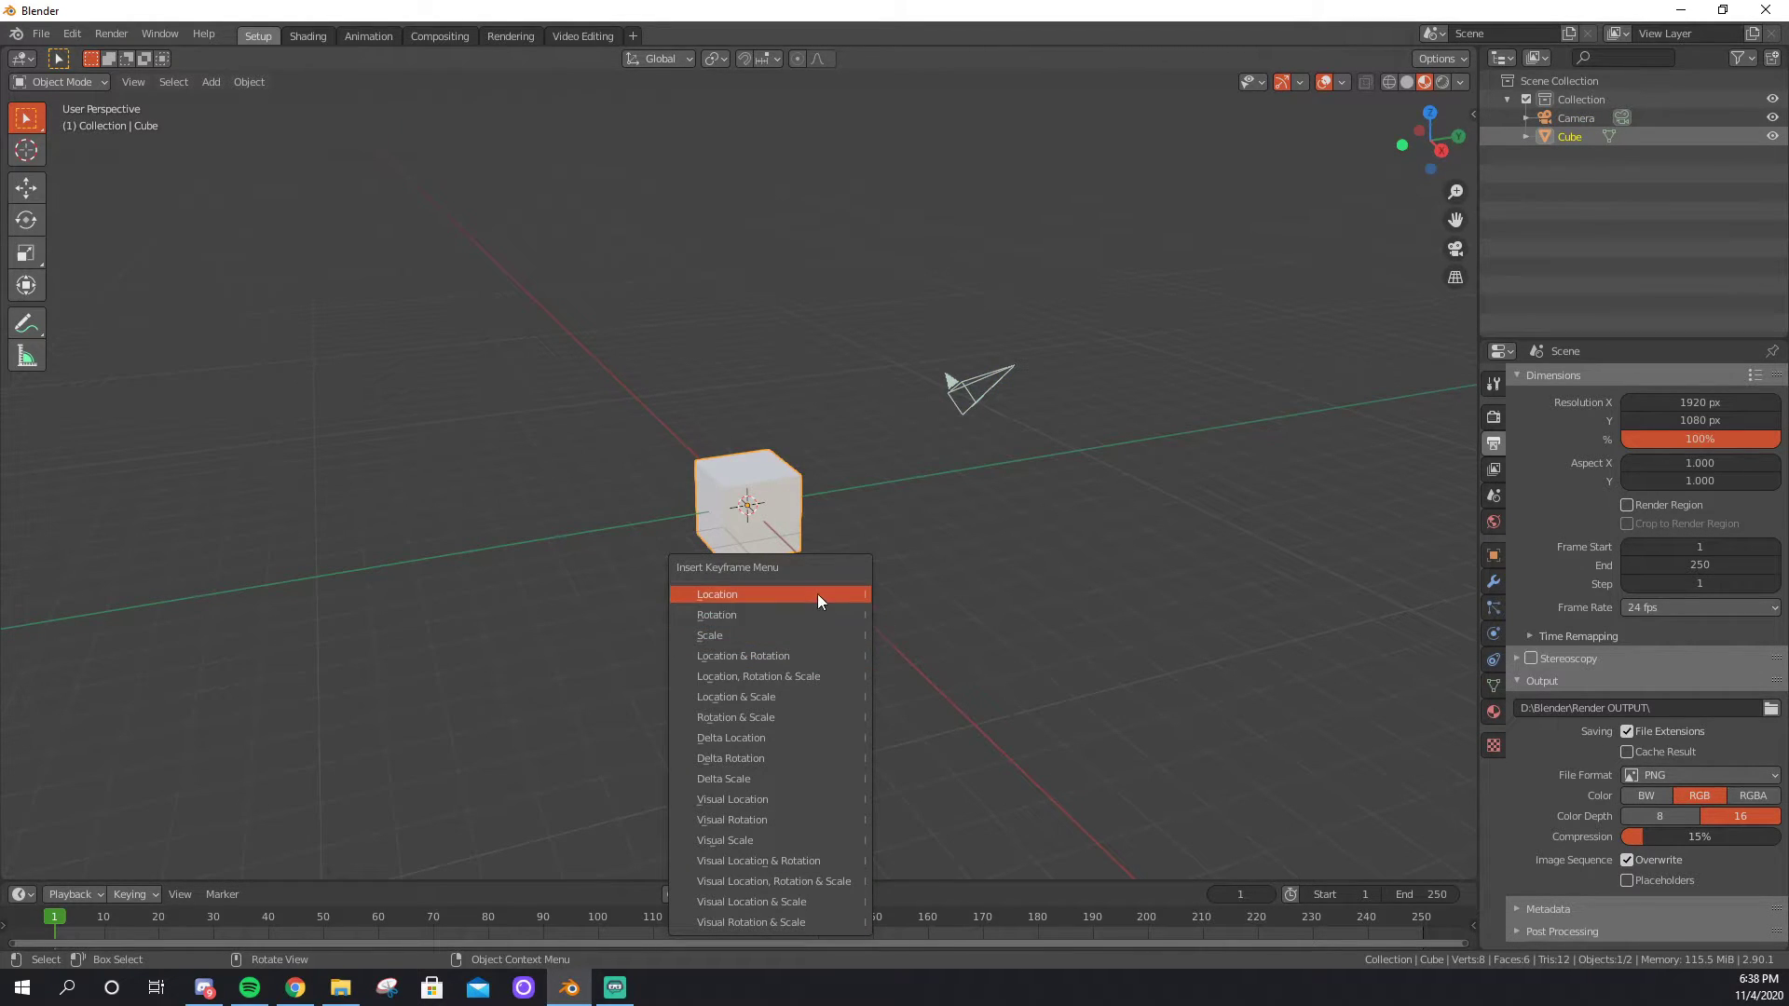
click(825, 680)
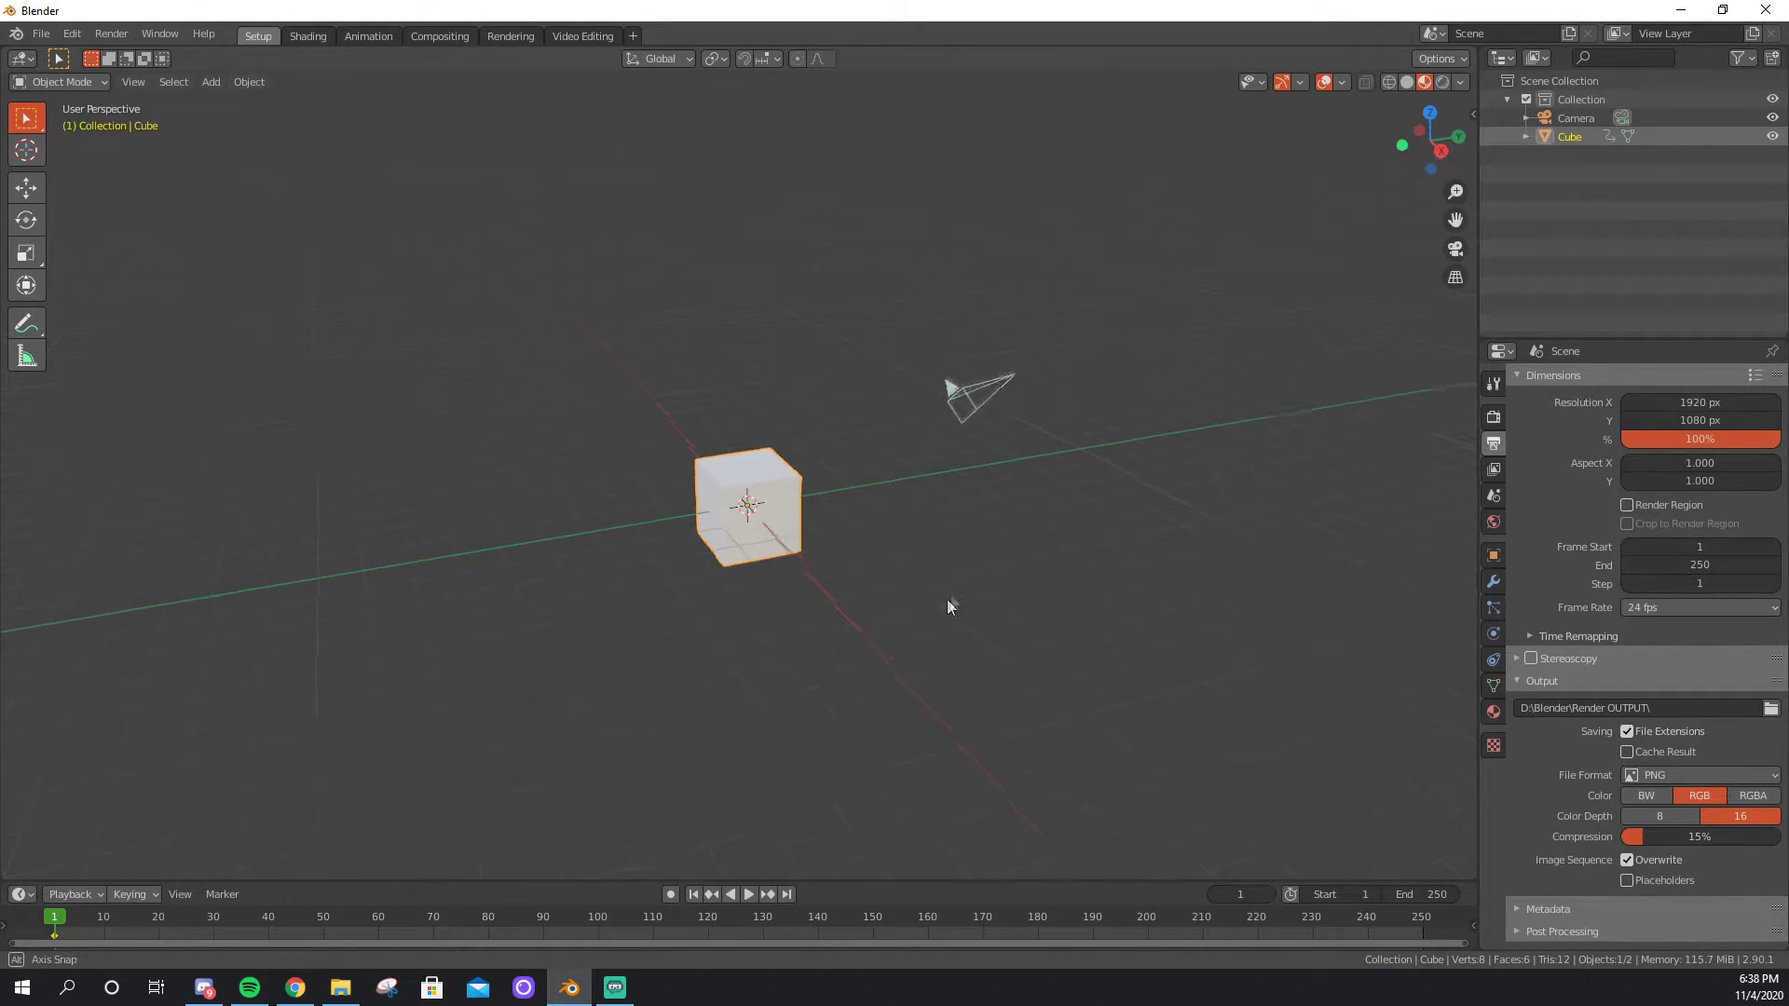
Go to frame 30, rotate the cube freehand and move it down, away from the world origin.
middle_drag(952, 599, 1001, 571)
drag(56, 922, 281, 943)
drag(391, 946, 356, 937)
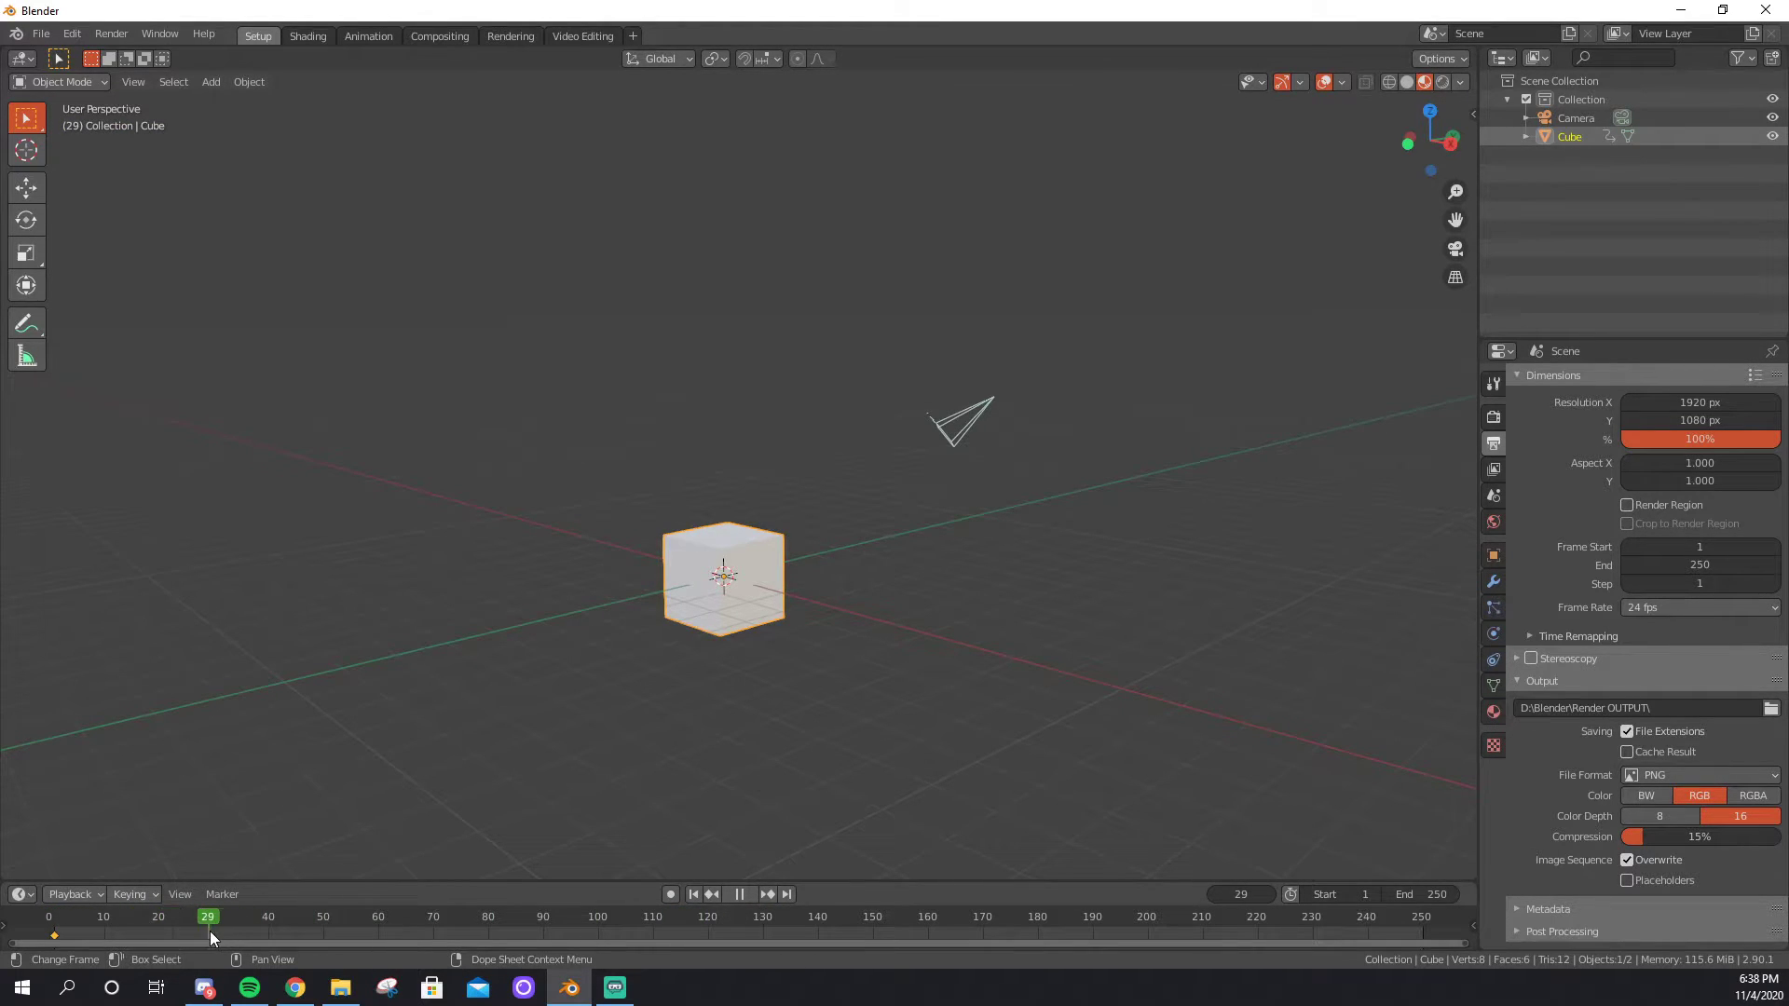
drag(211, 930, 211, 930)
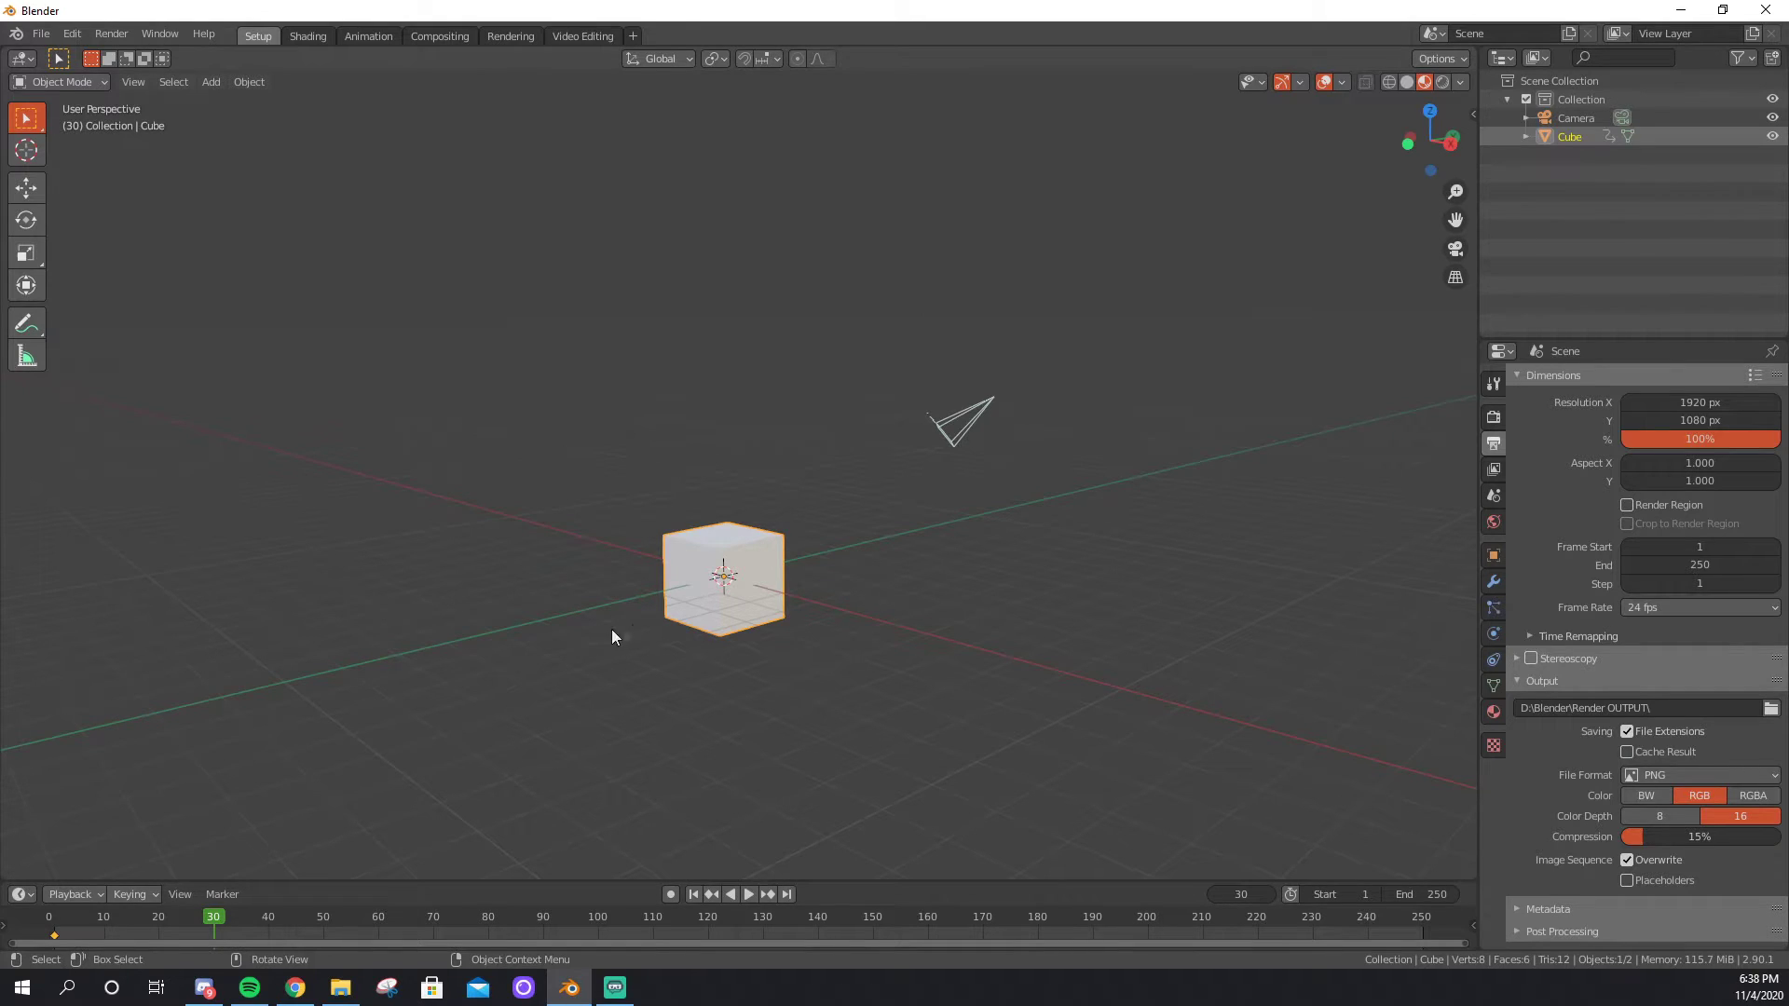
key(r)
click(735, 353)
key(g)
click(832, 718)
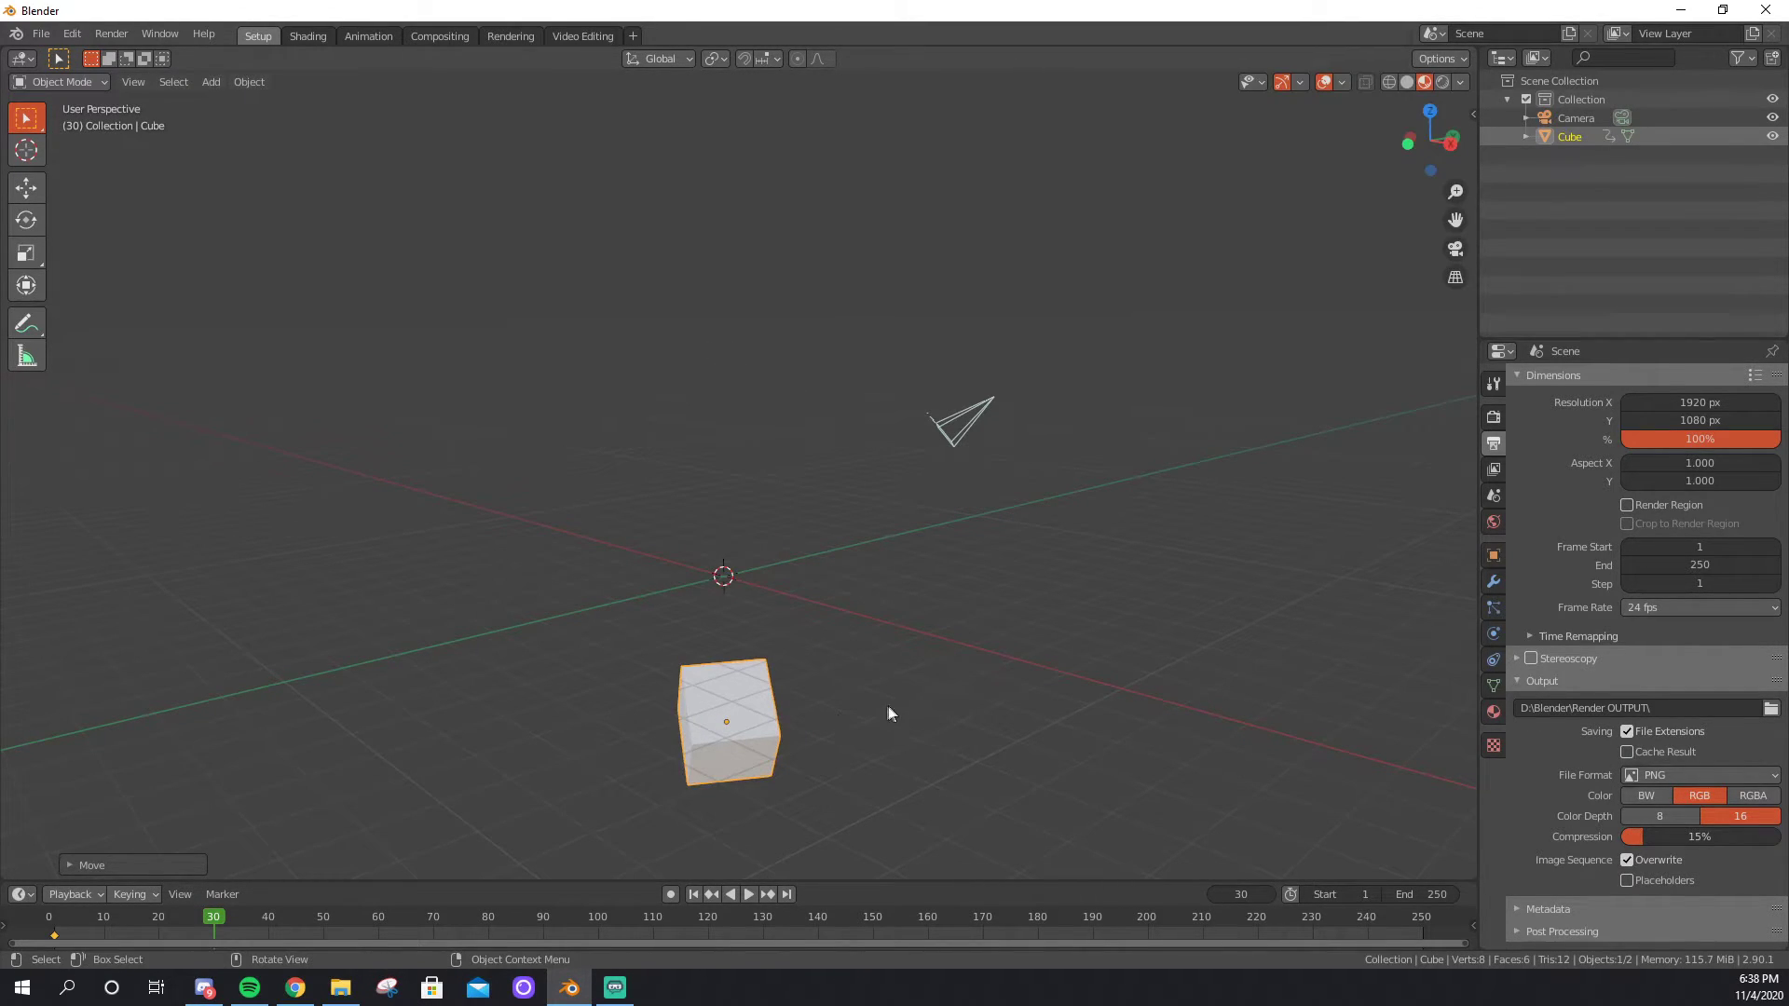
Insert a keyframe for the cube's new position and rotation at frame 30.
key(i)
click(886, 706)
mouse_move(928, 779)
middle_down()
mouse_move(819, 823)
mouse_move(894, 769)
middle_up()
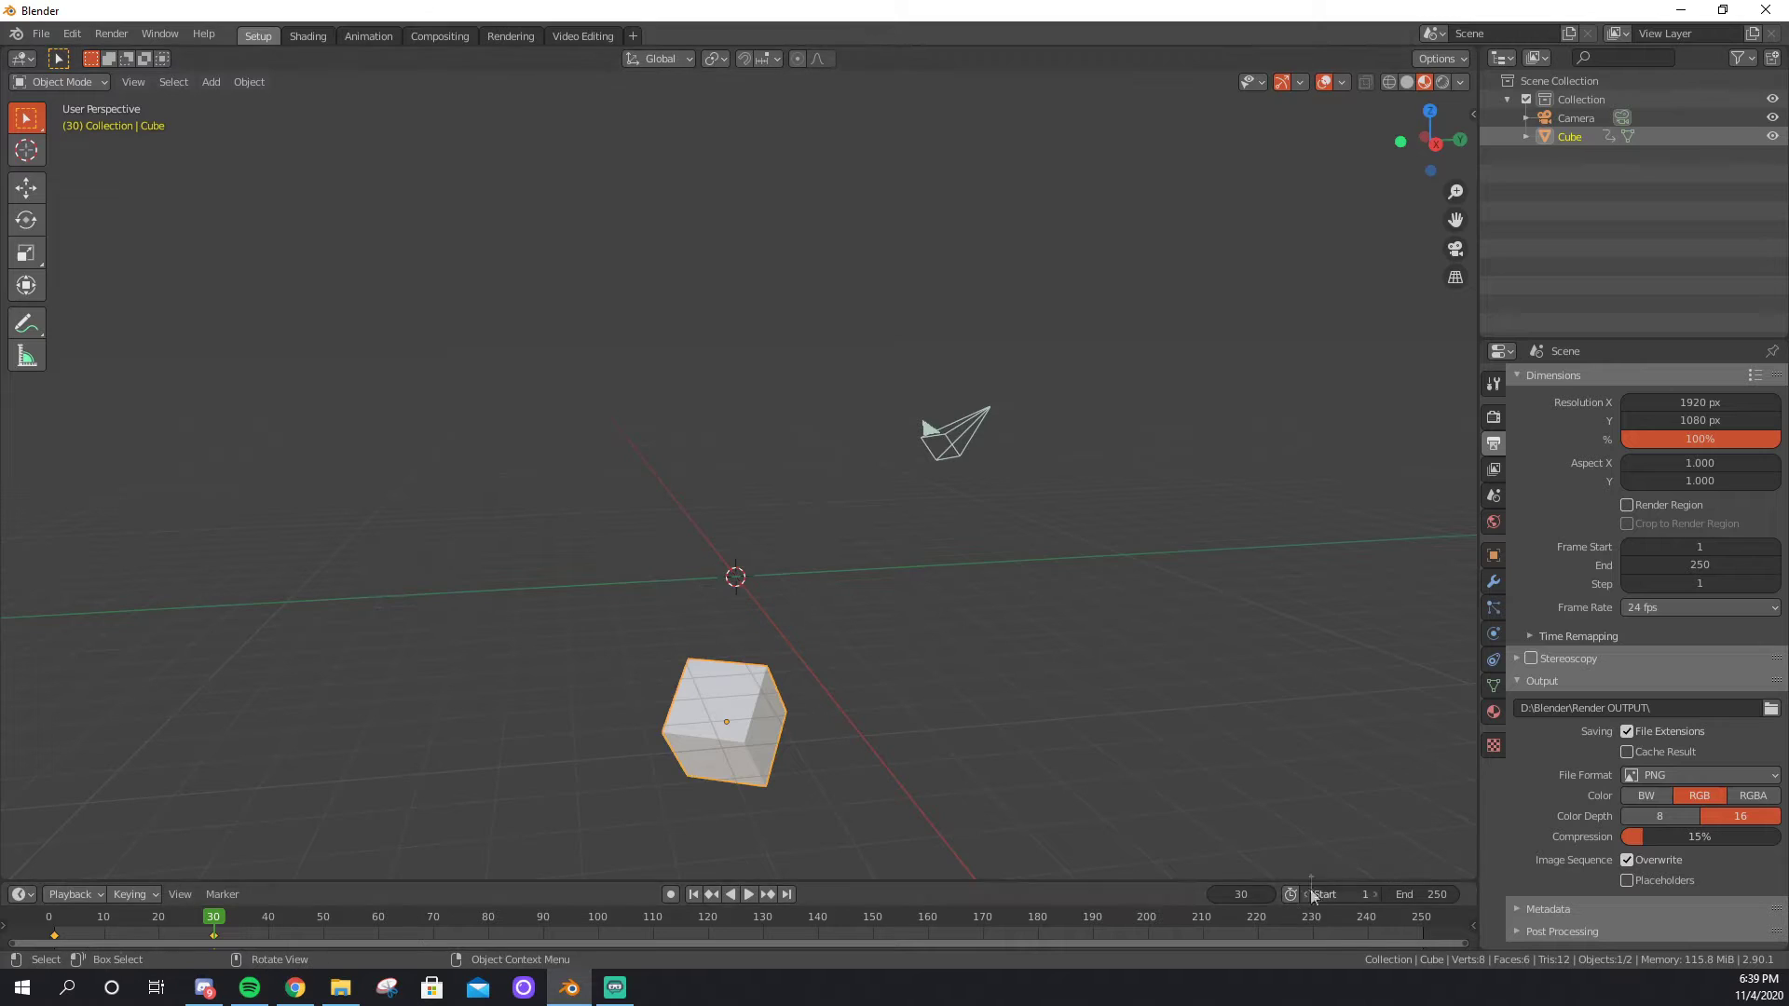
Set the animation's end frame to 30.
click(1421, 895)
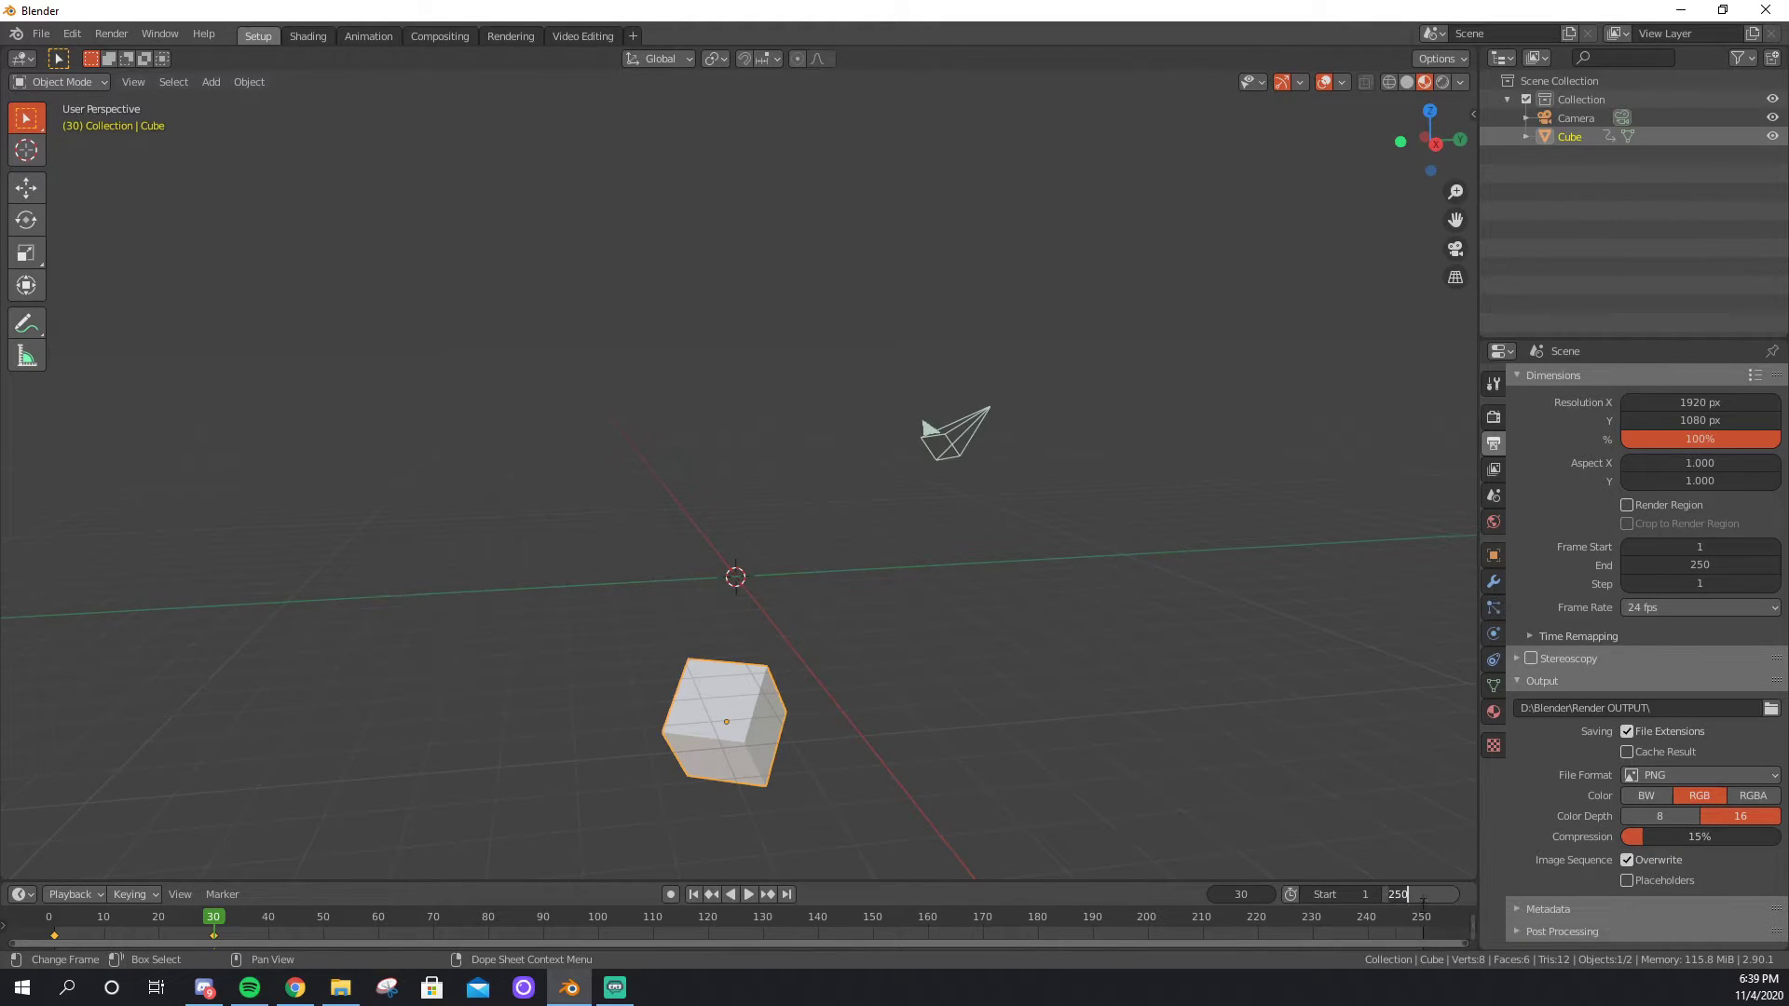
key(BackSpace)
key(BackSpace)
key(BackSpace)
text(30)
key(Return)
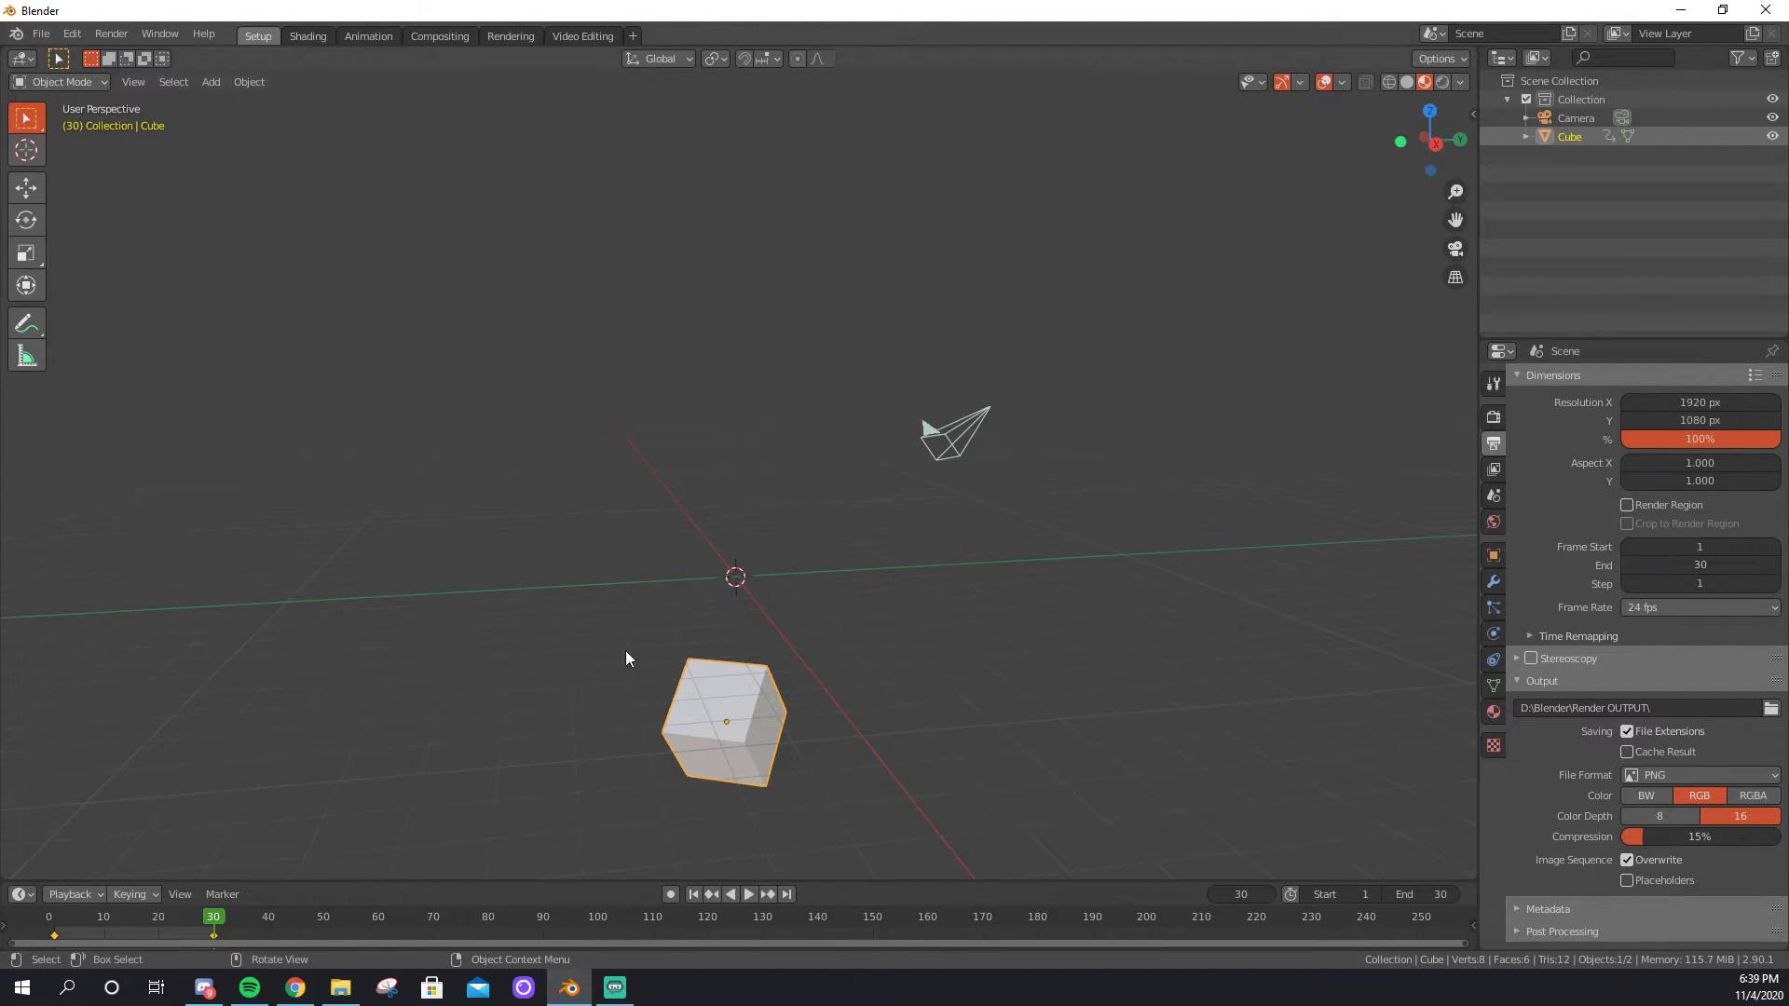
Set the output frame step to 2.
click(59, 917)
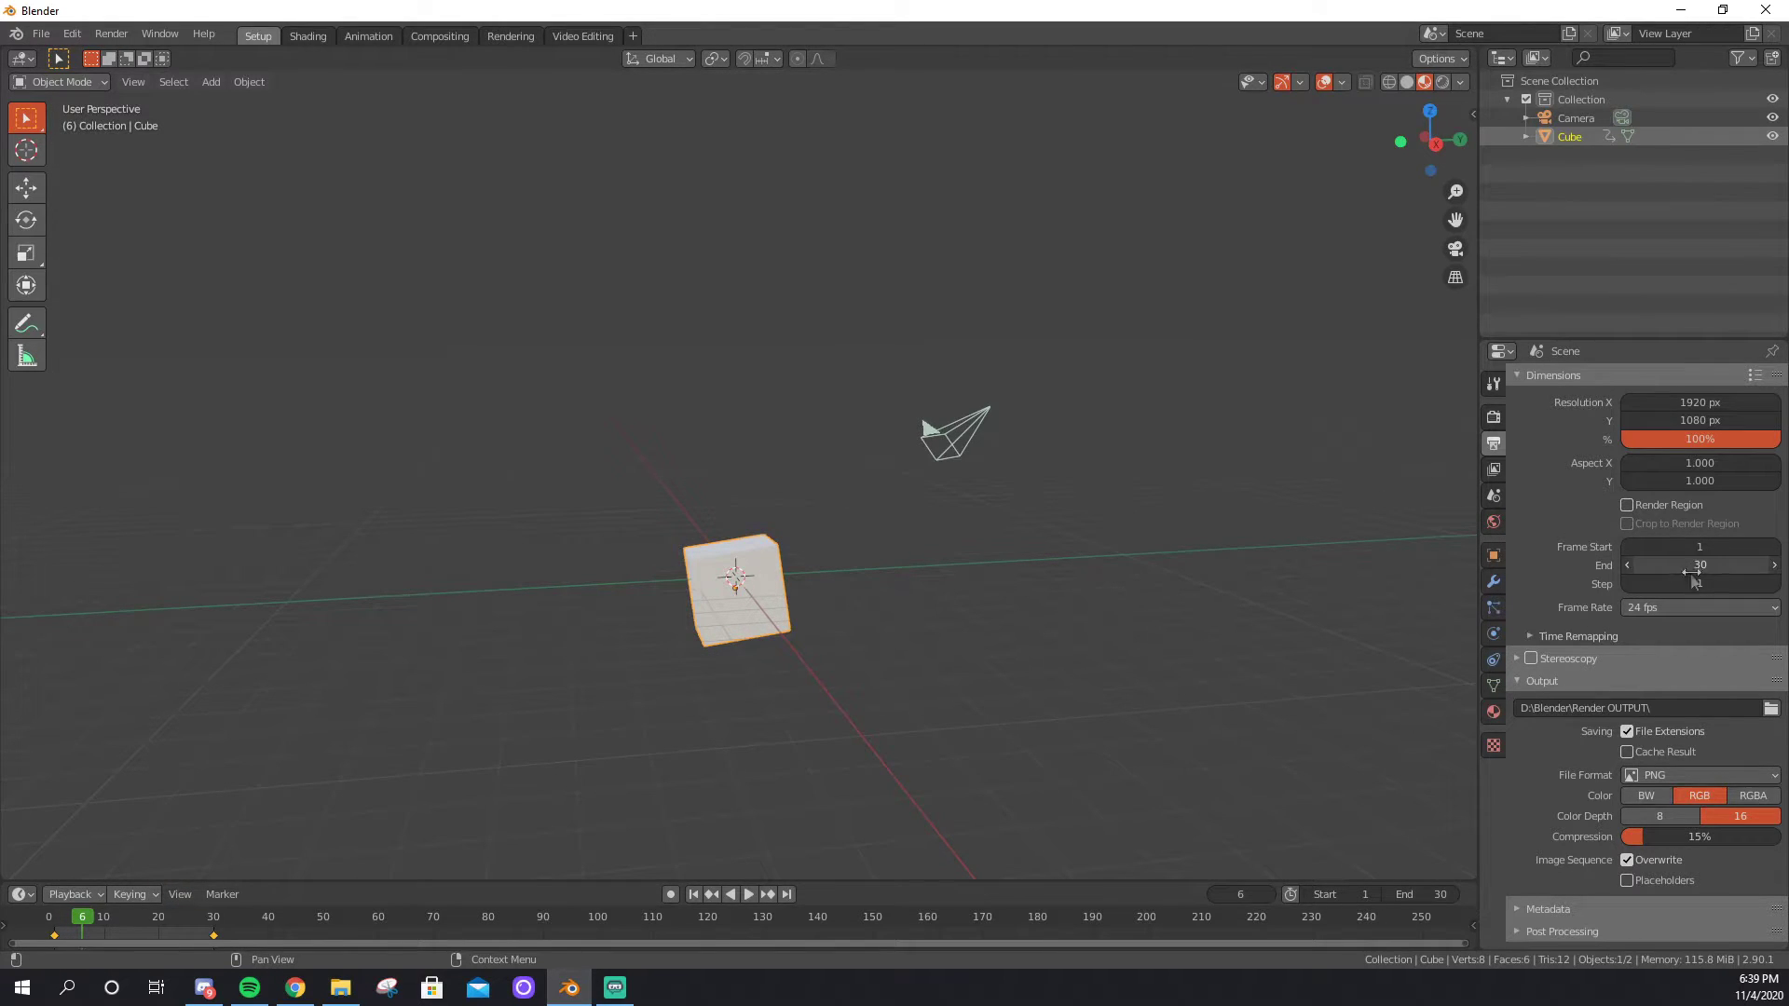
click(1690, 584)
text(2)
key(Return)
Preview the cube's animation in playback and frame by frame, and return to frame 1.
key(space)
click(51, 918)
key(space)
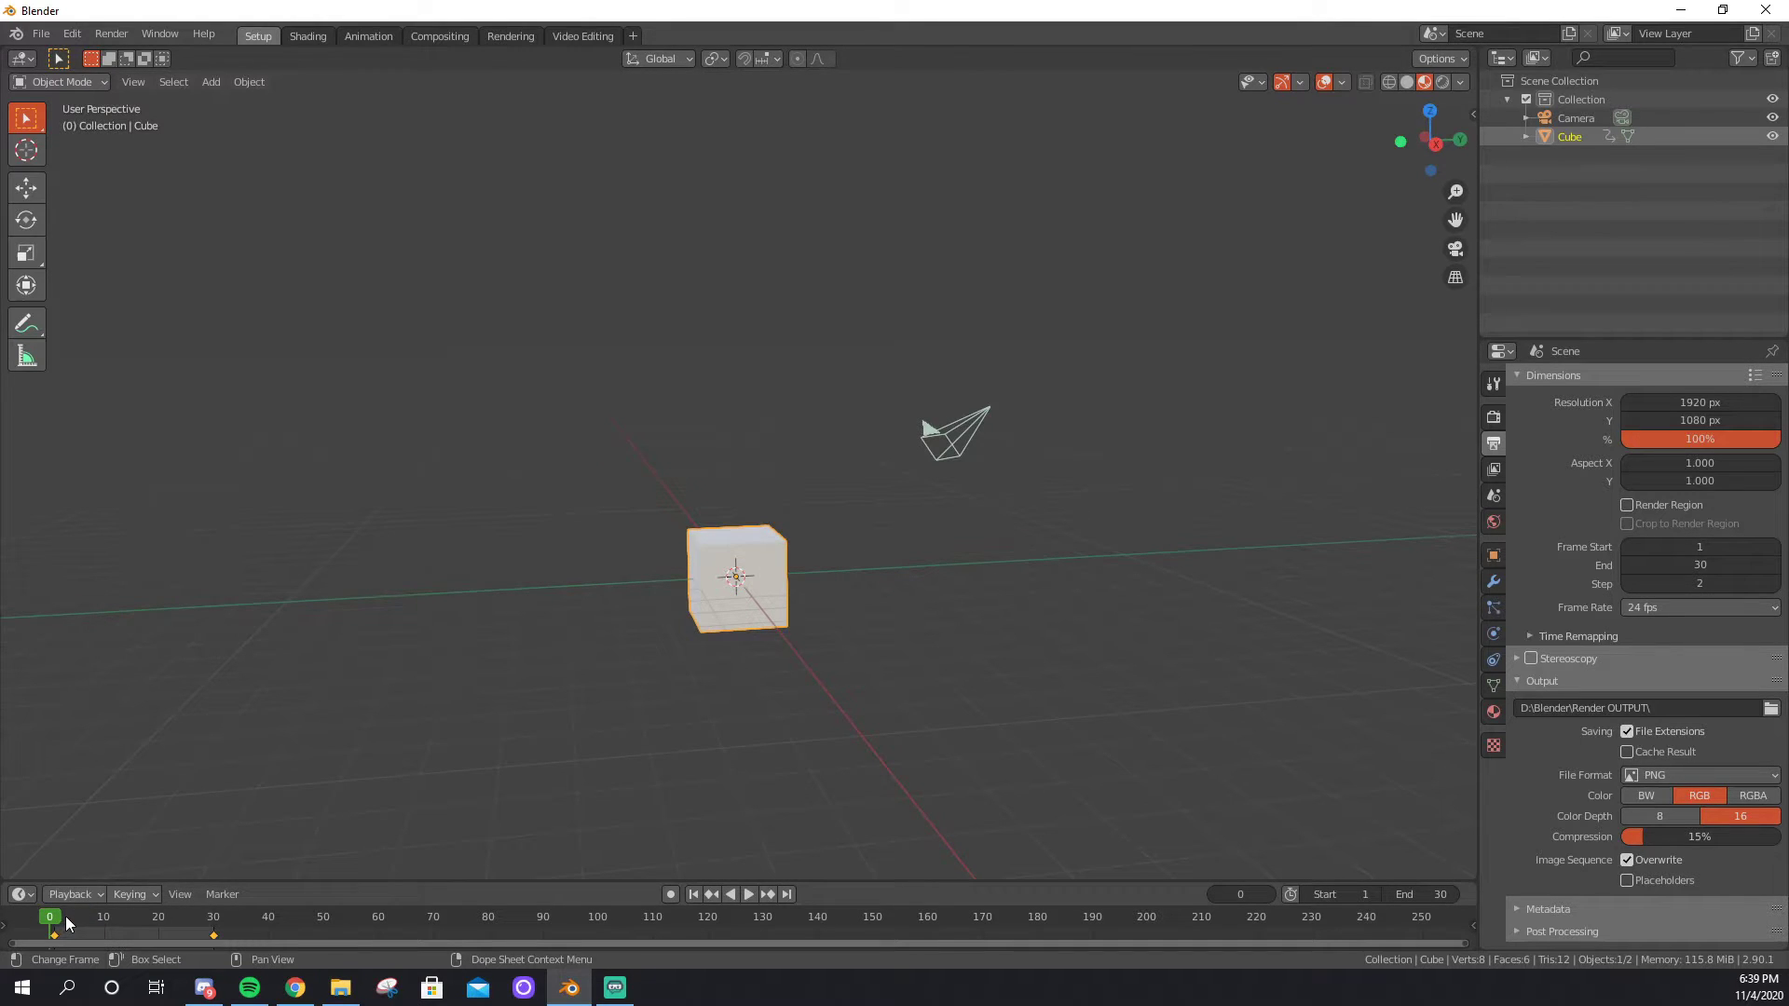
key(Right)
key(Right)
key(Right)
key(Right)
key(Right)
key(Right)
key(Right)
key(Right)
key(Right)
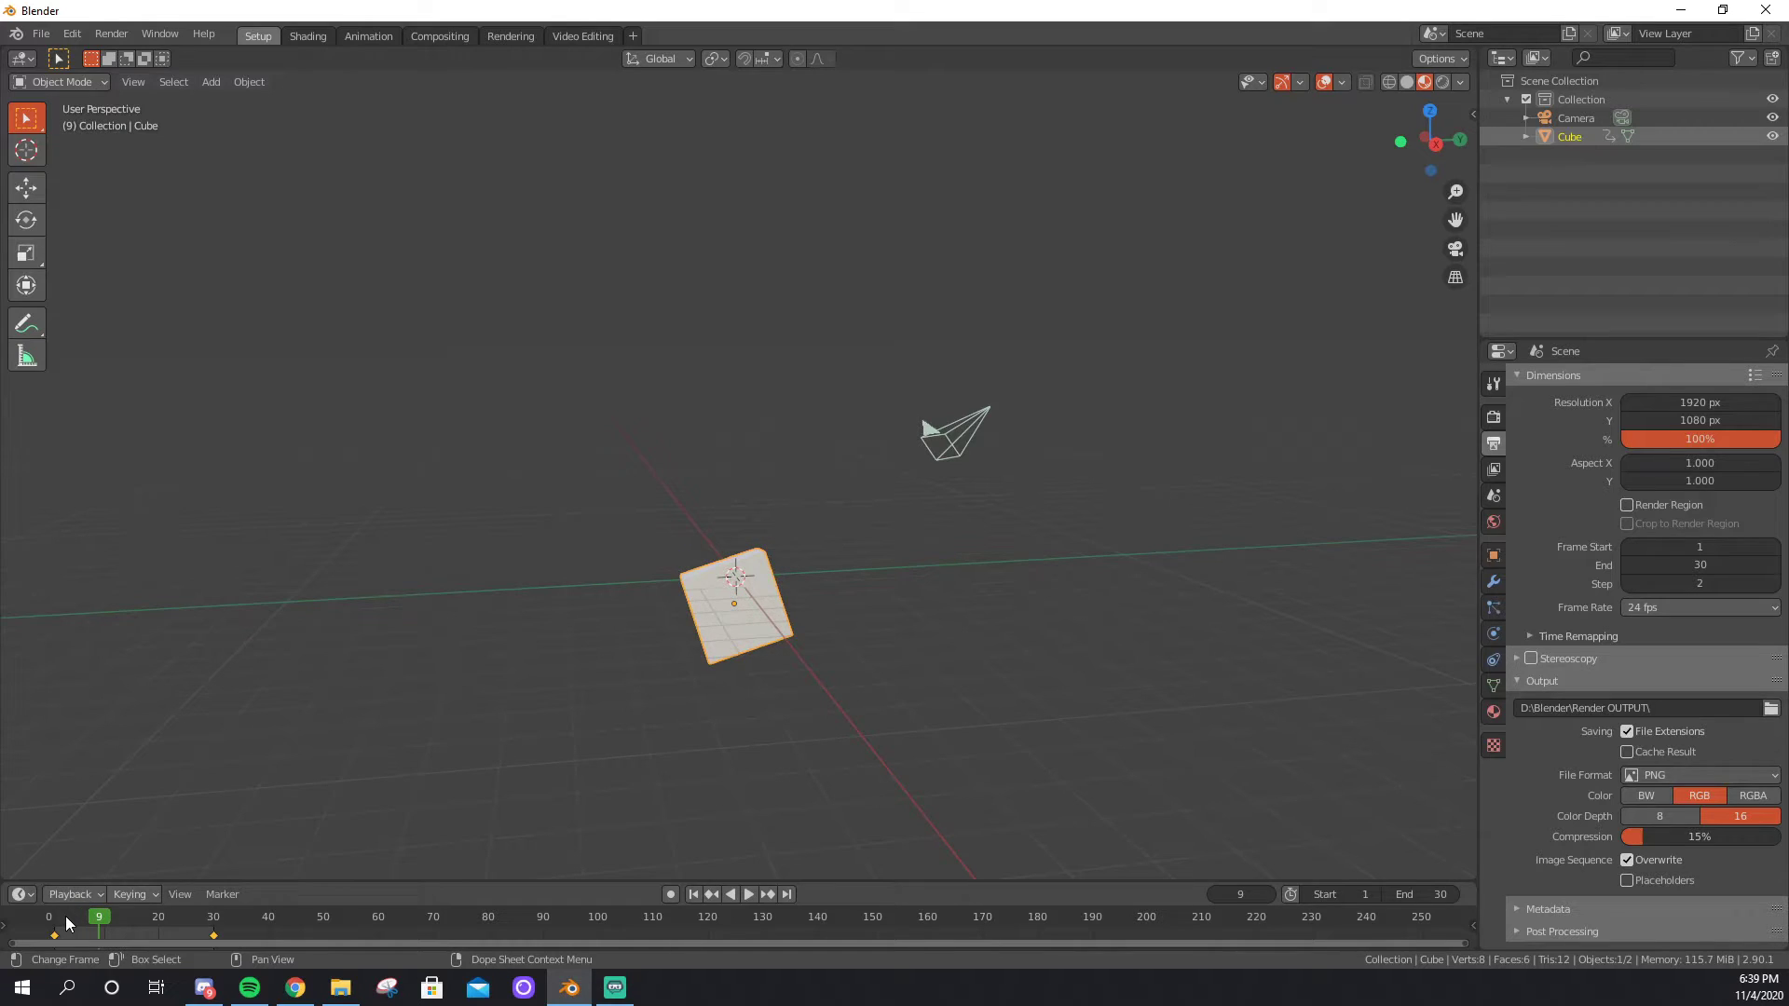
drag(61, 920, 54, 920)
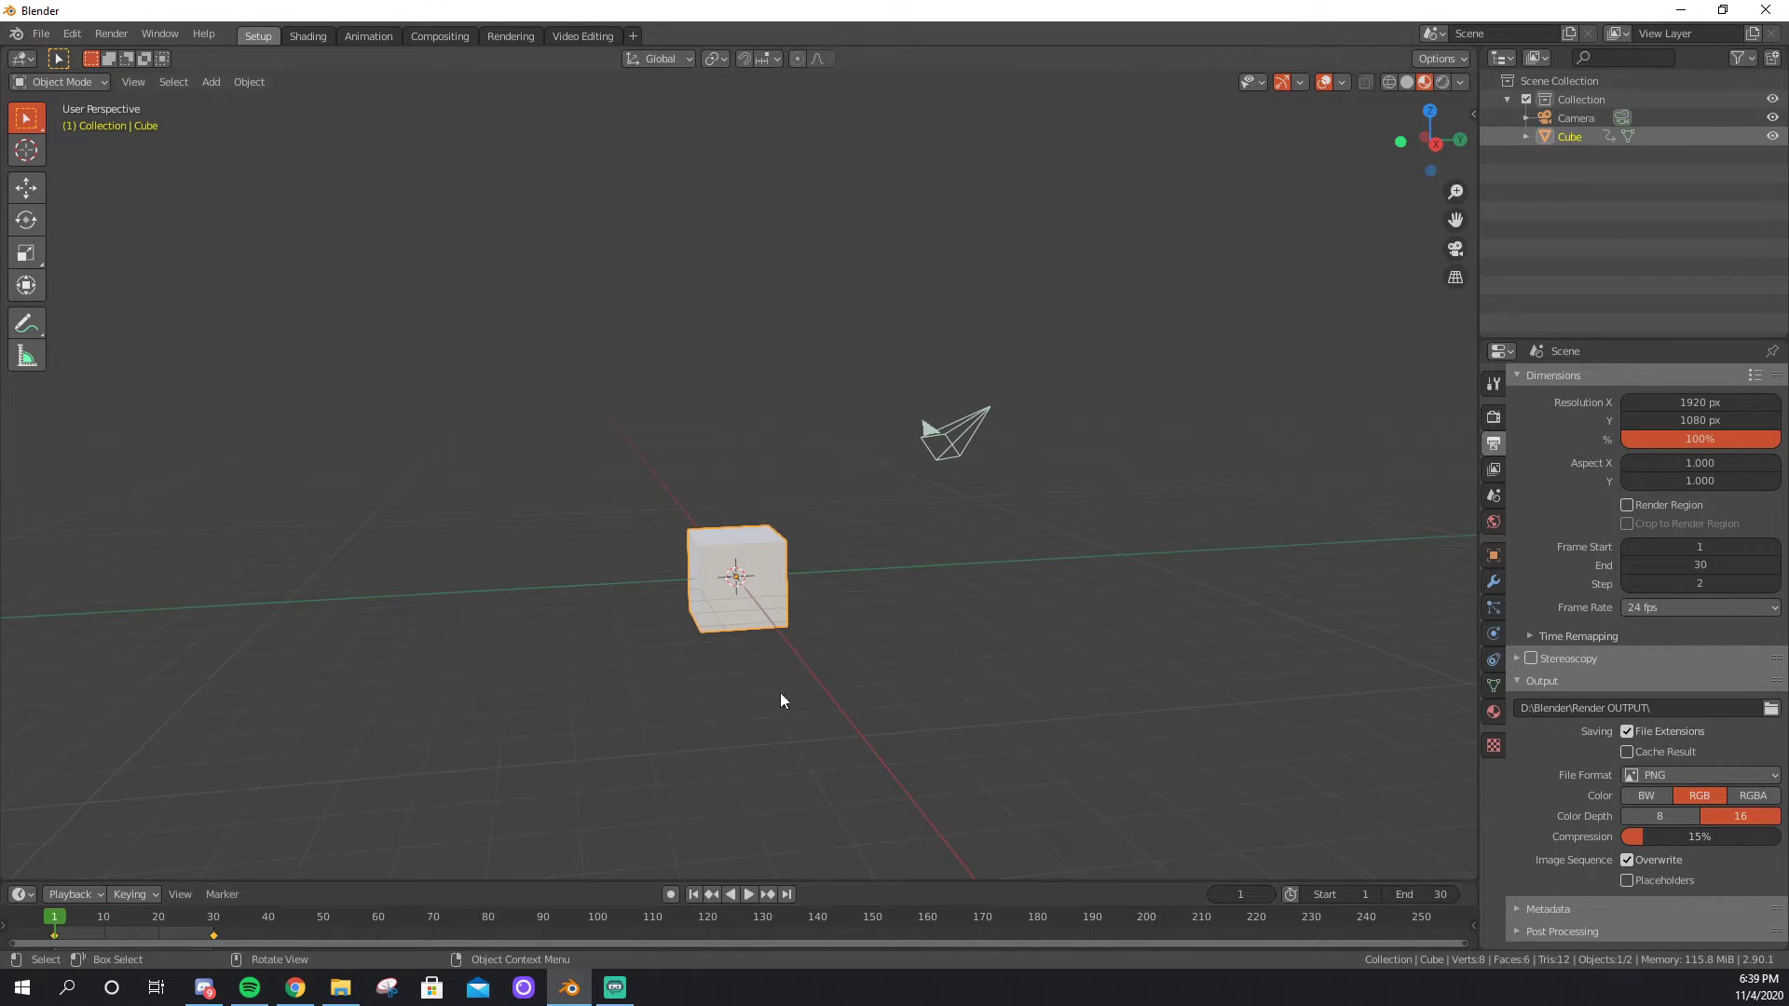
Set the output frame step to 1.
click(1685, 584)
text(2)
key(BackSpace)
text(1)
key(Return)
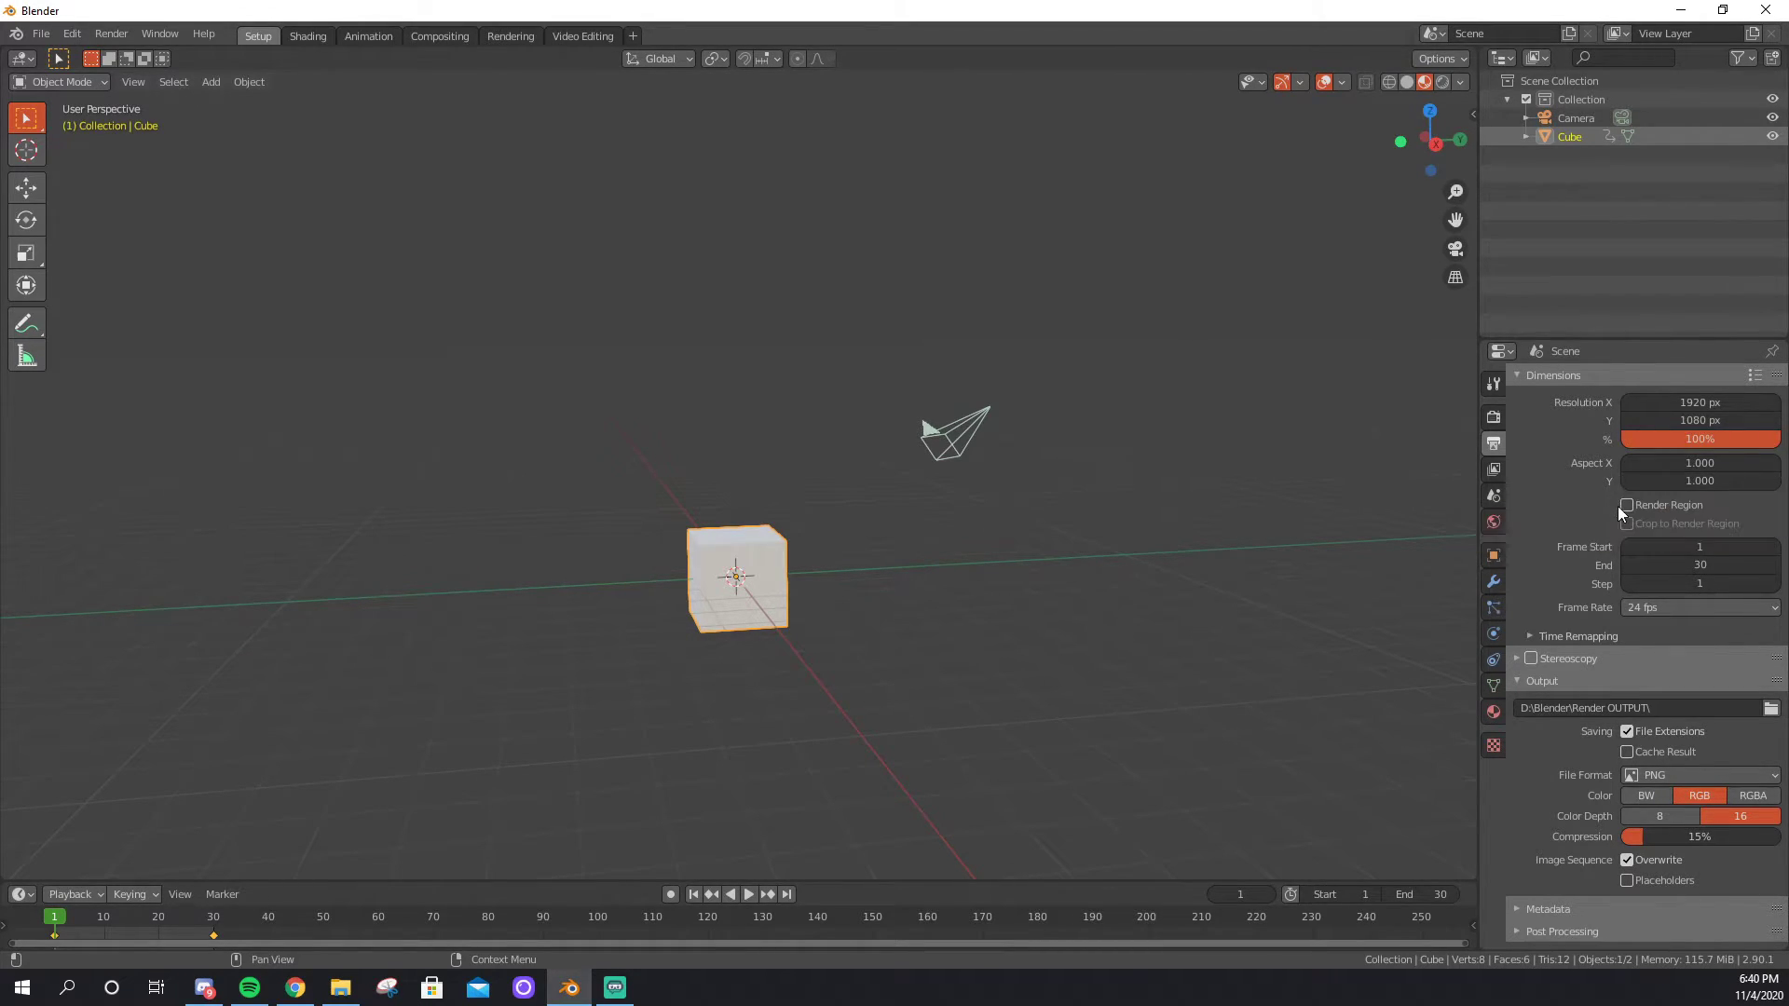
click(1697, 577)
key(Return)
click(1691, 584)
key(Return)
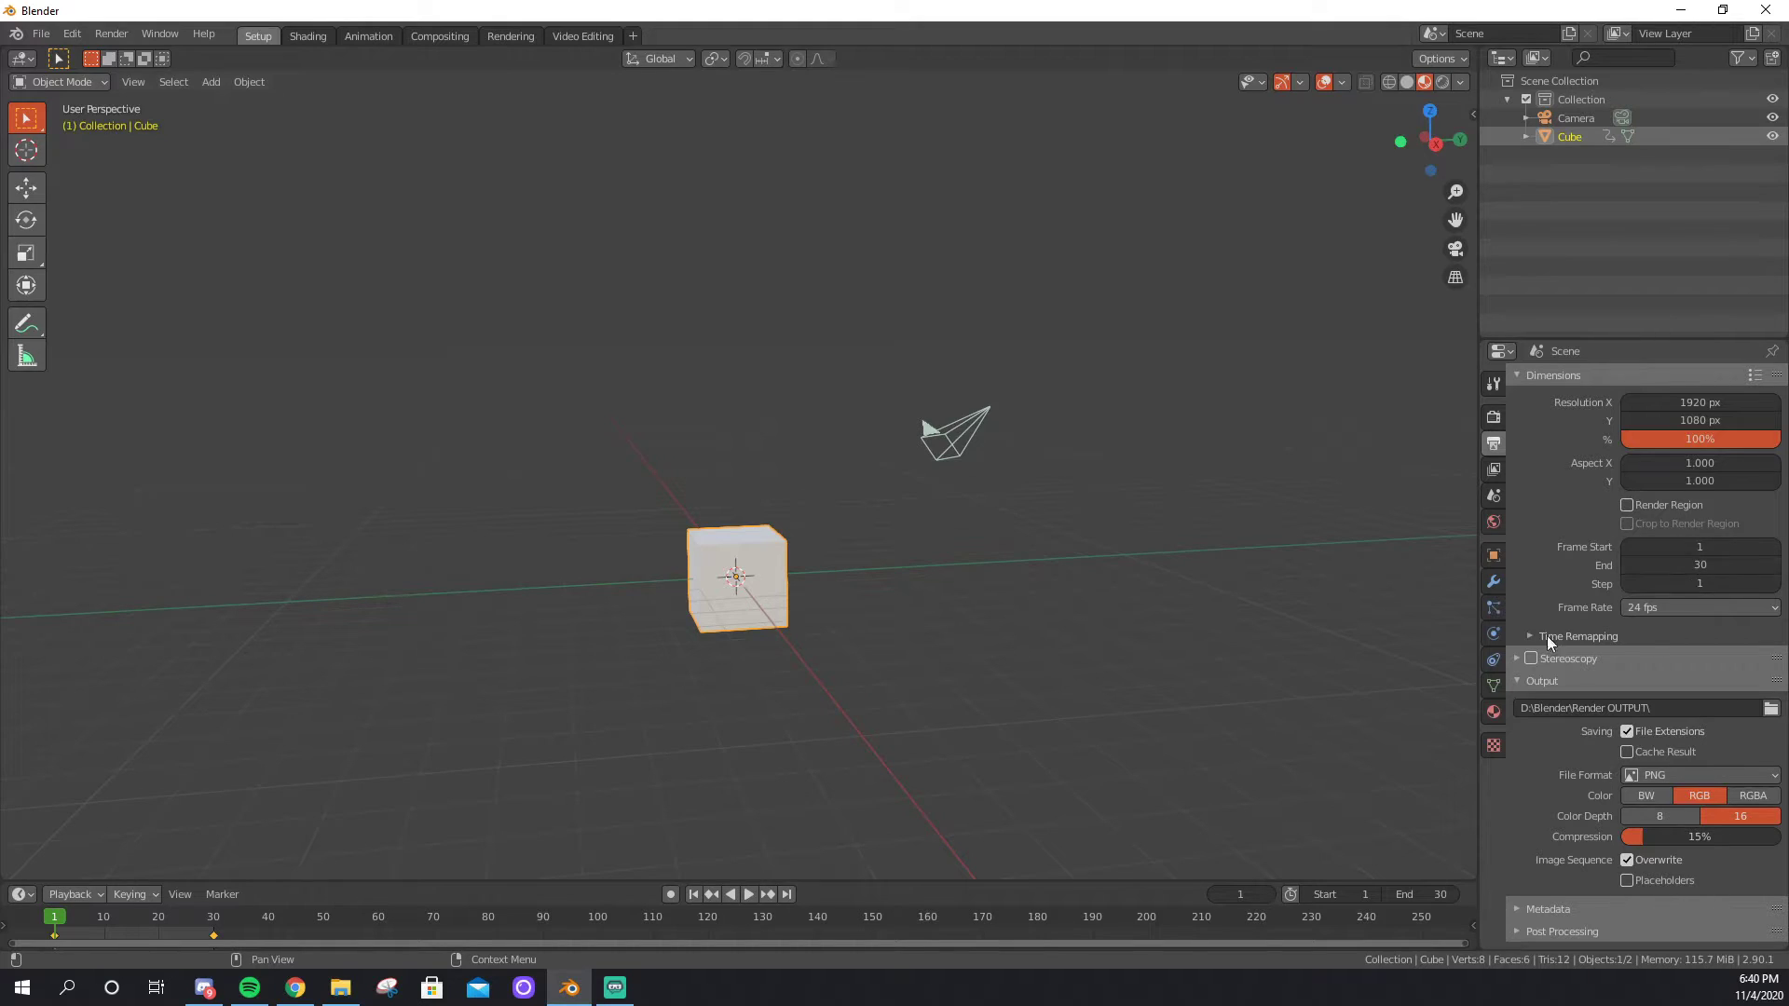
Set the output frame rate to 60 fps, followed by a custom rate of 12 fps.
click(1672, 611)
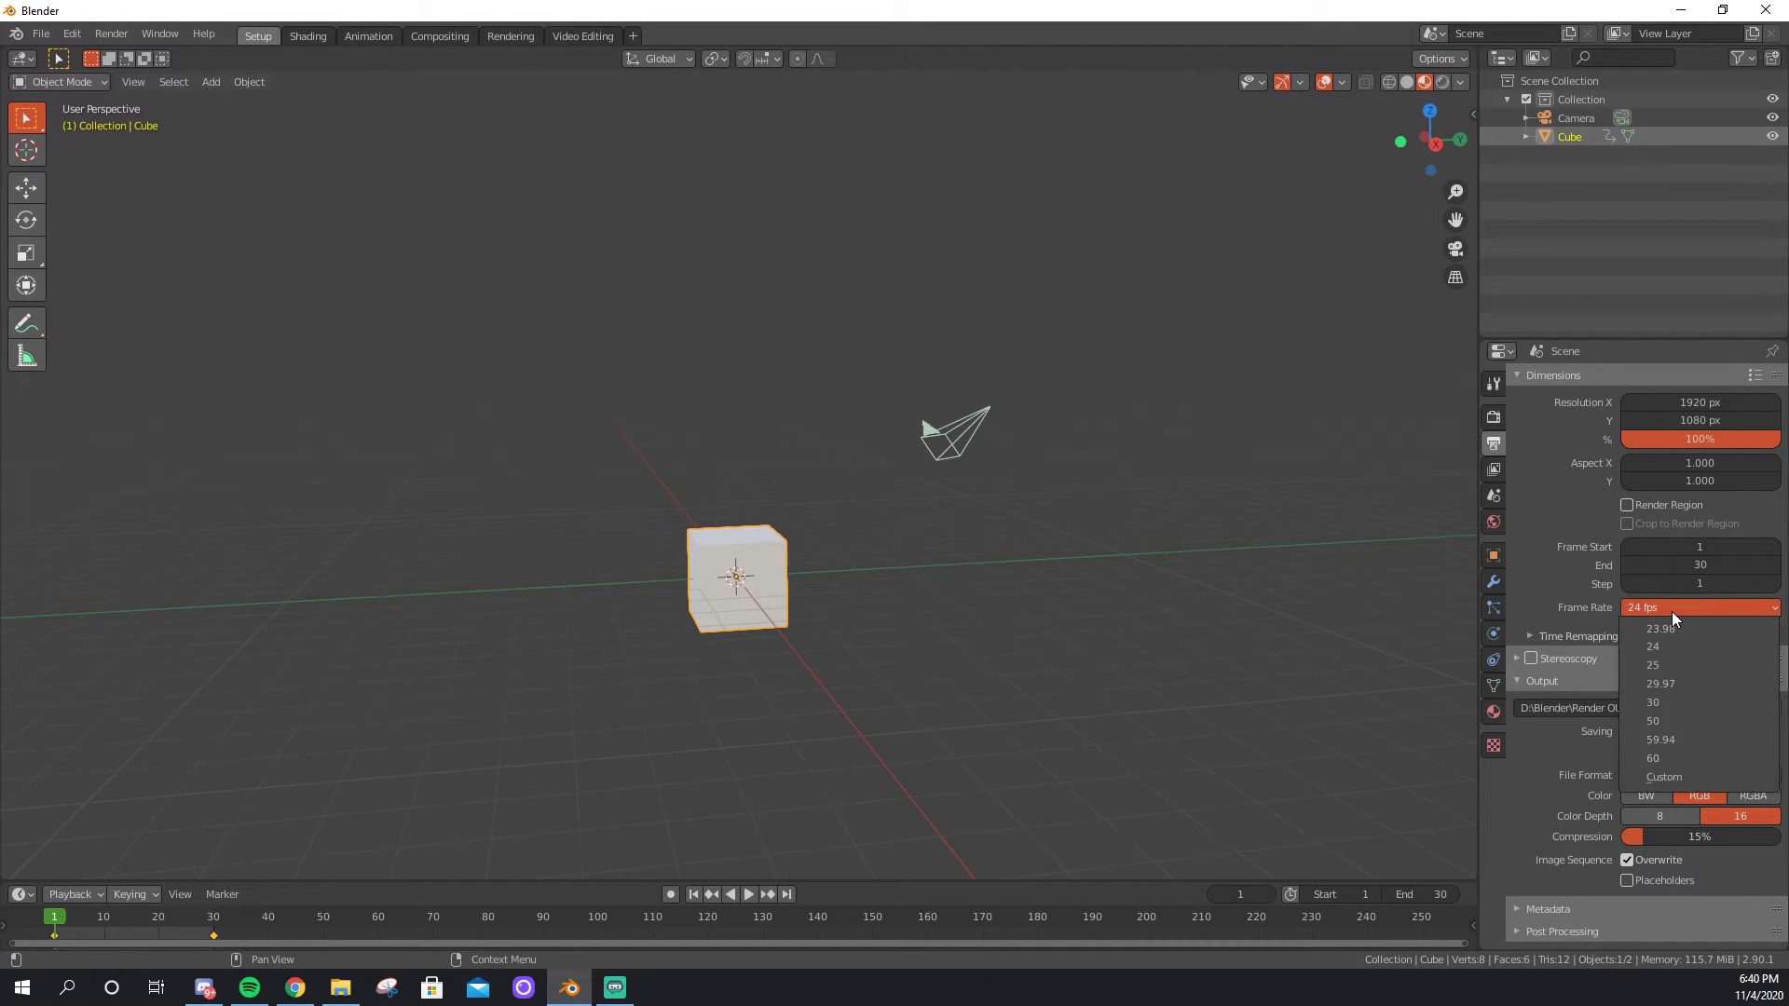
click(1665, 759)
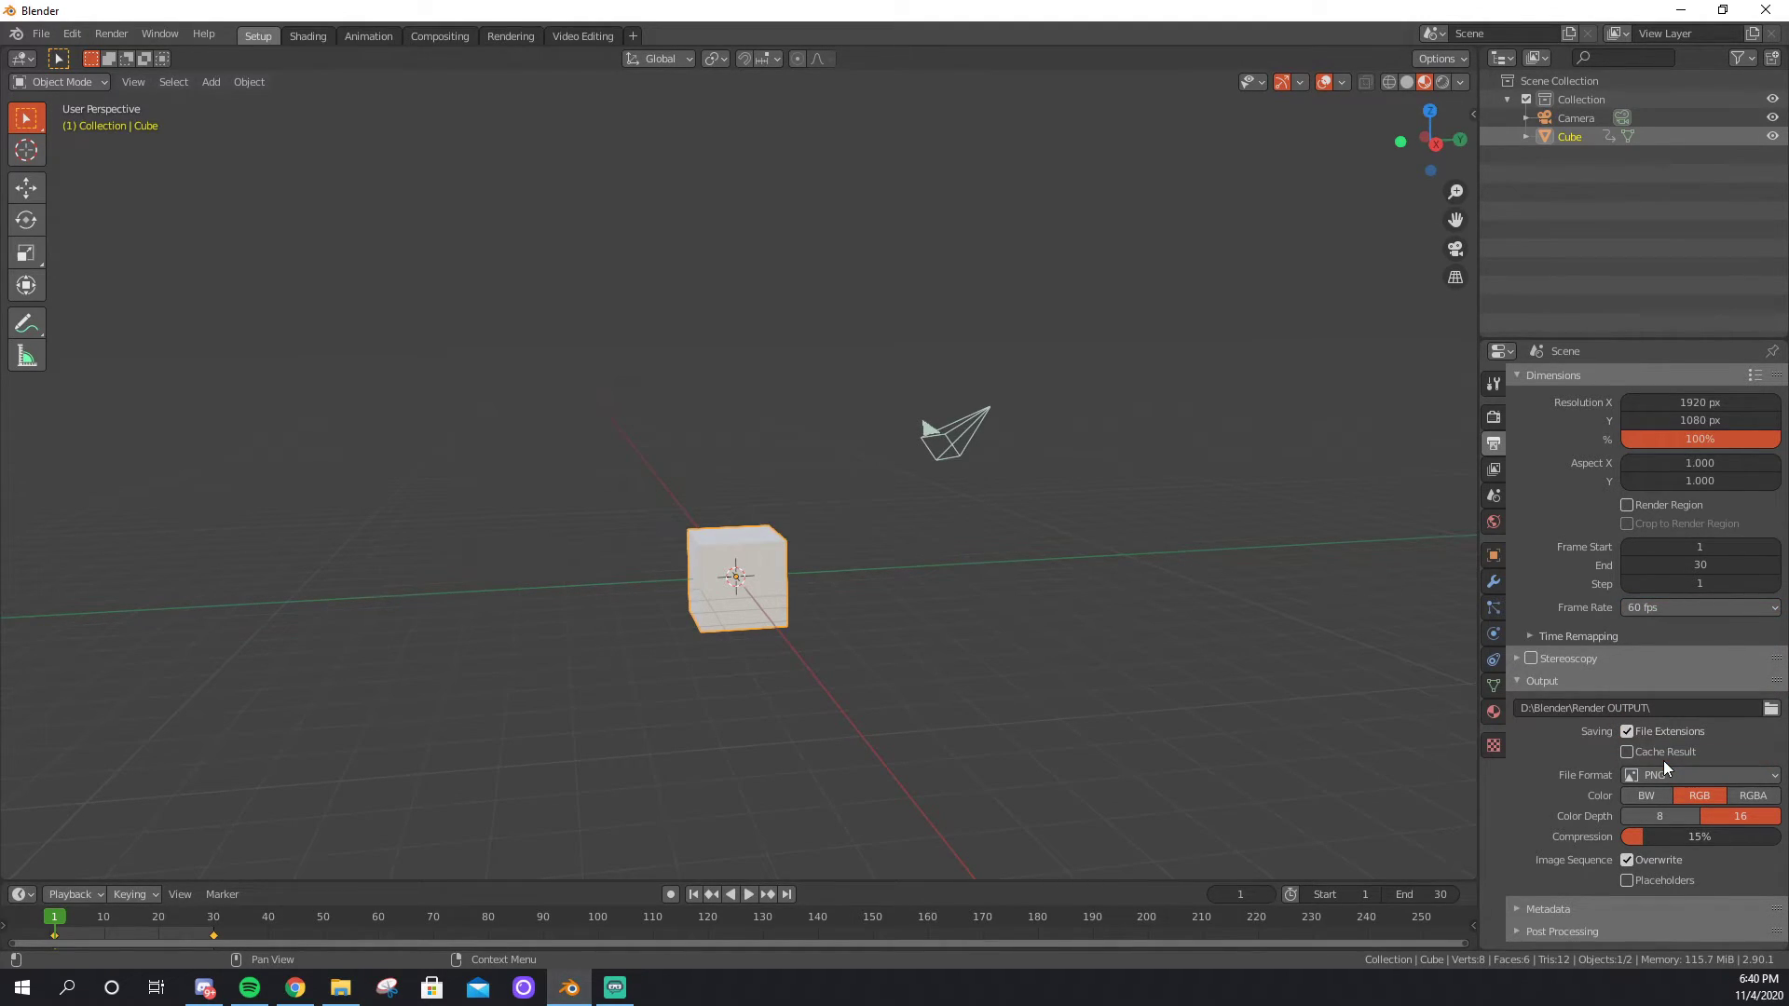
click(1686, 607)
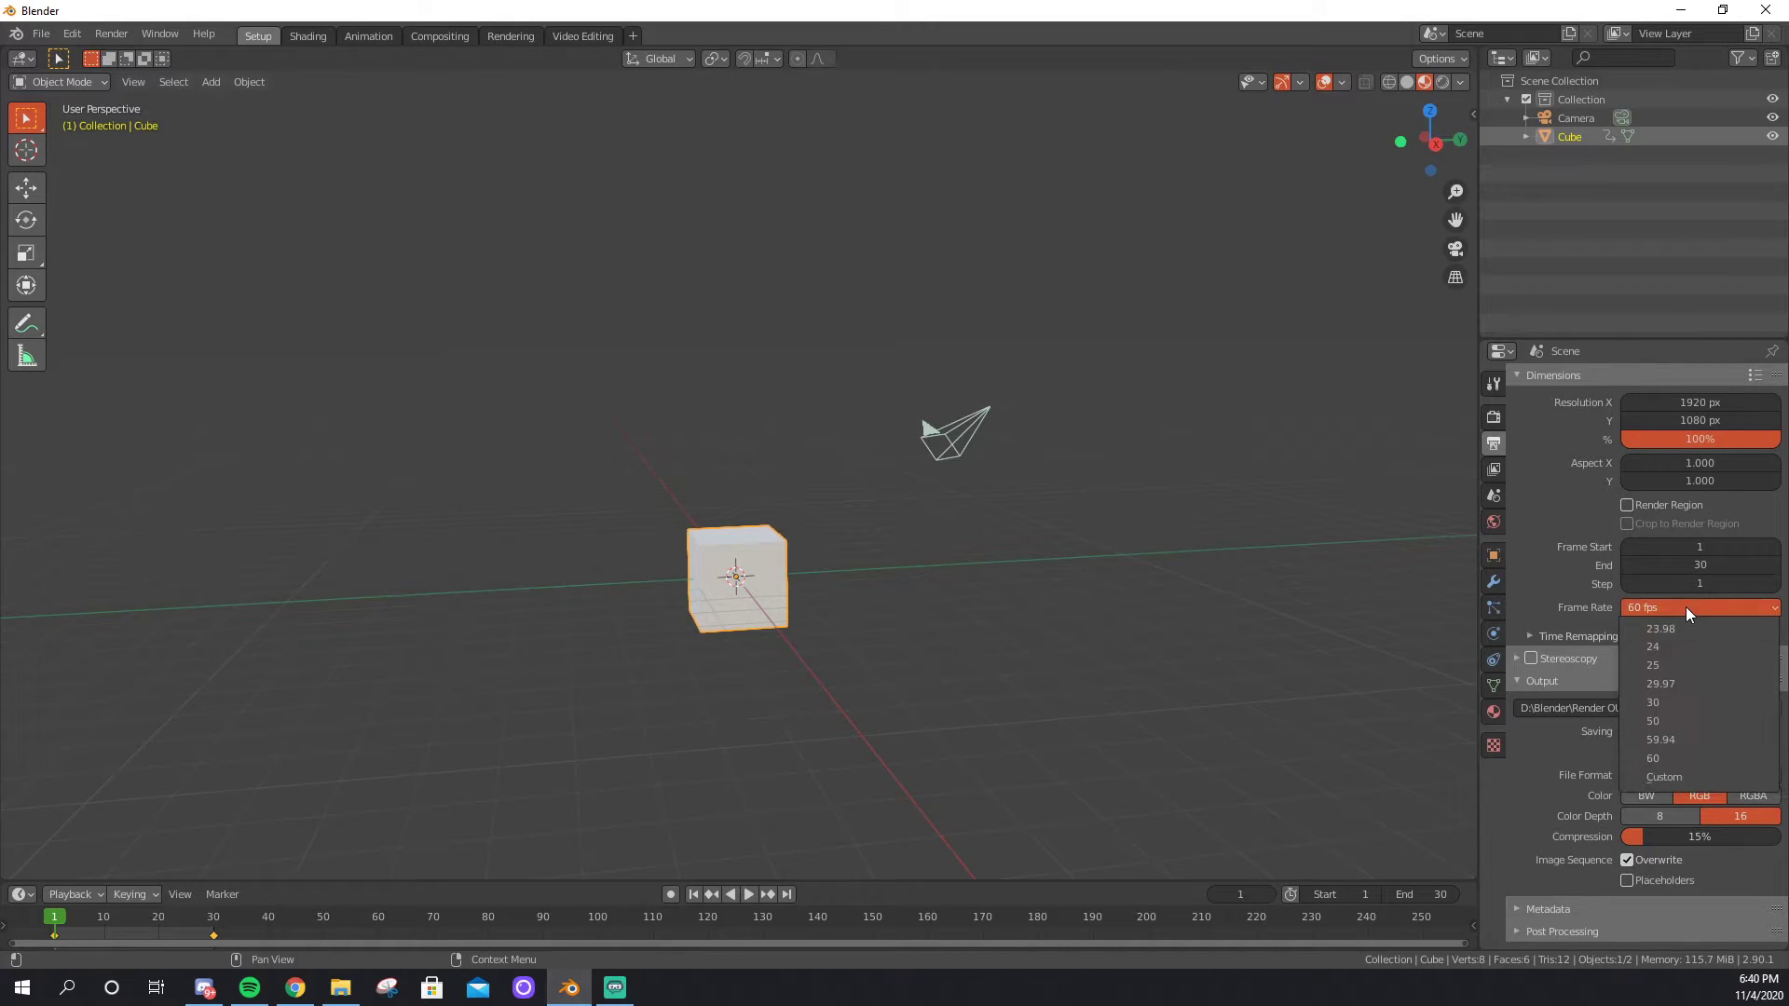
click(1664, 777)
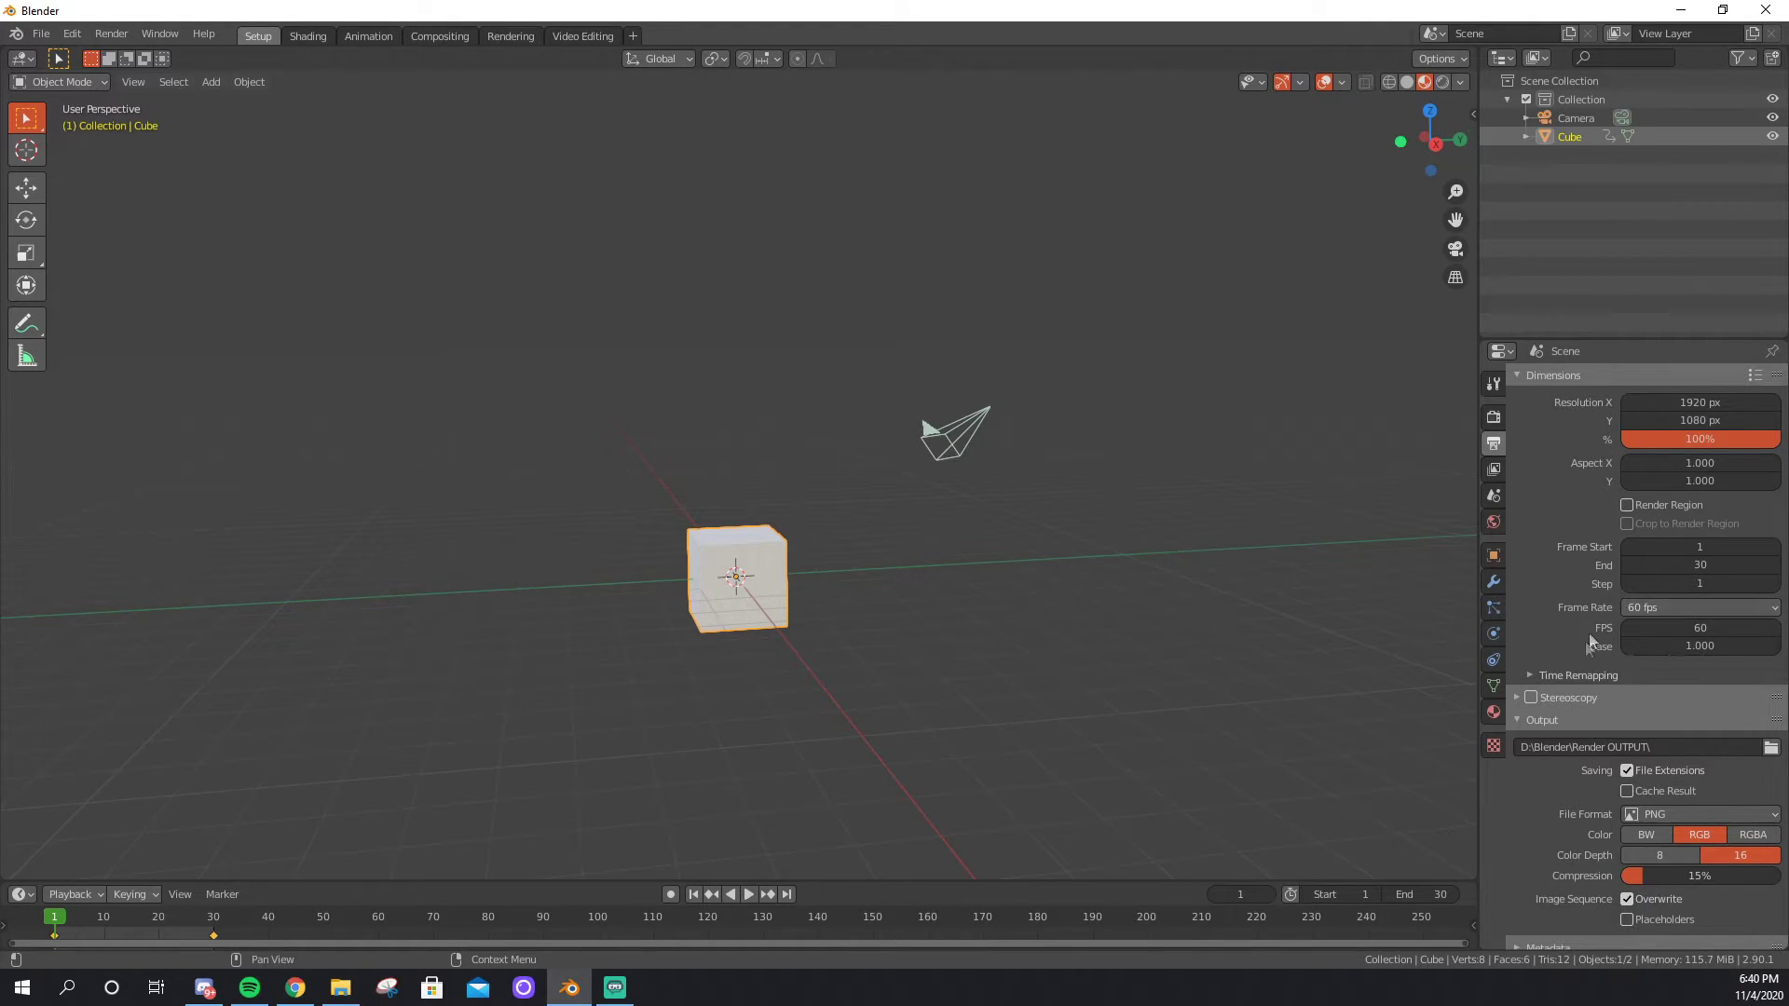
click(1674, 606)
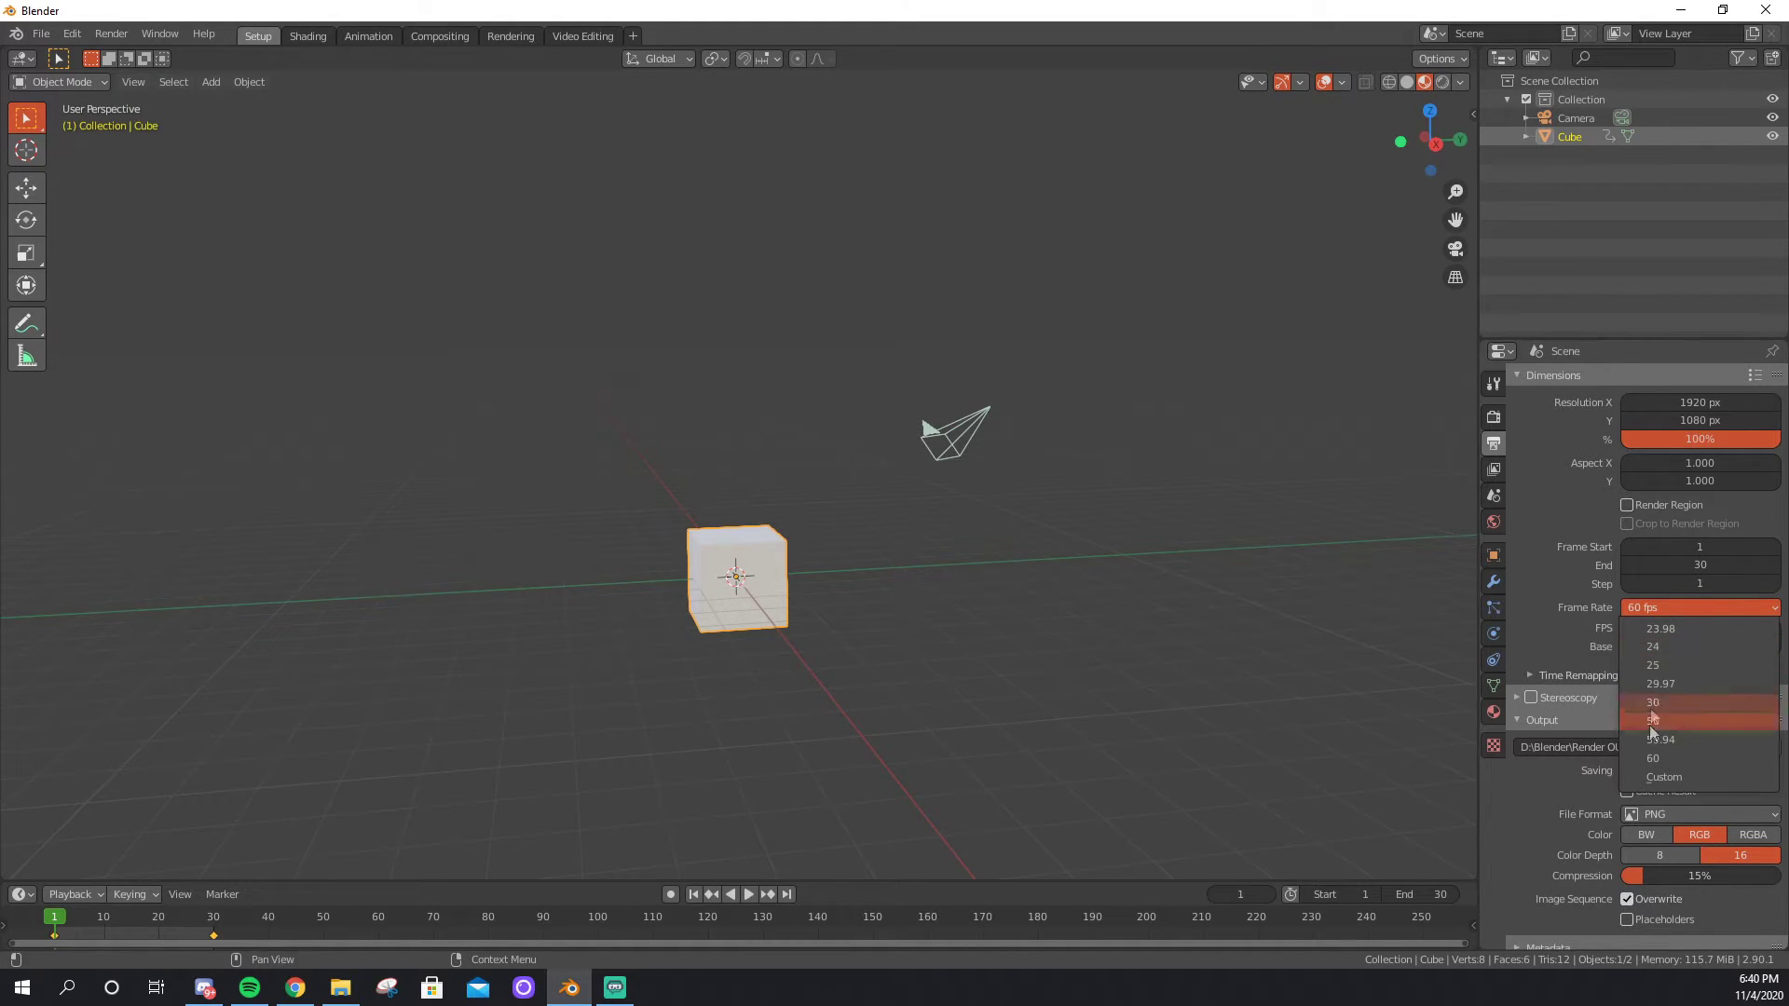
click(1658, 779)
click(1705, 627)
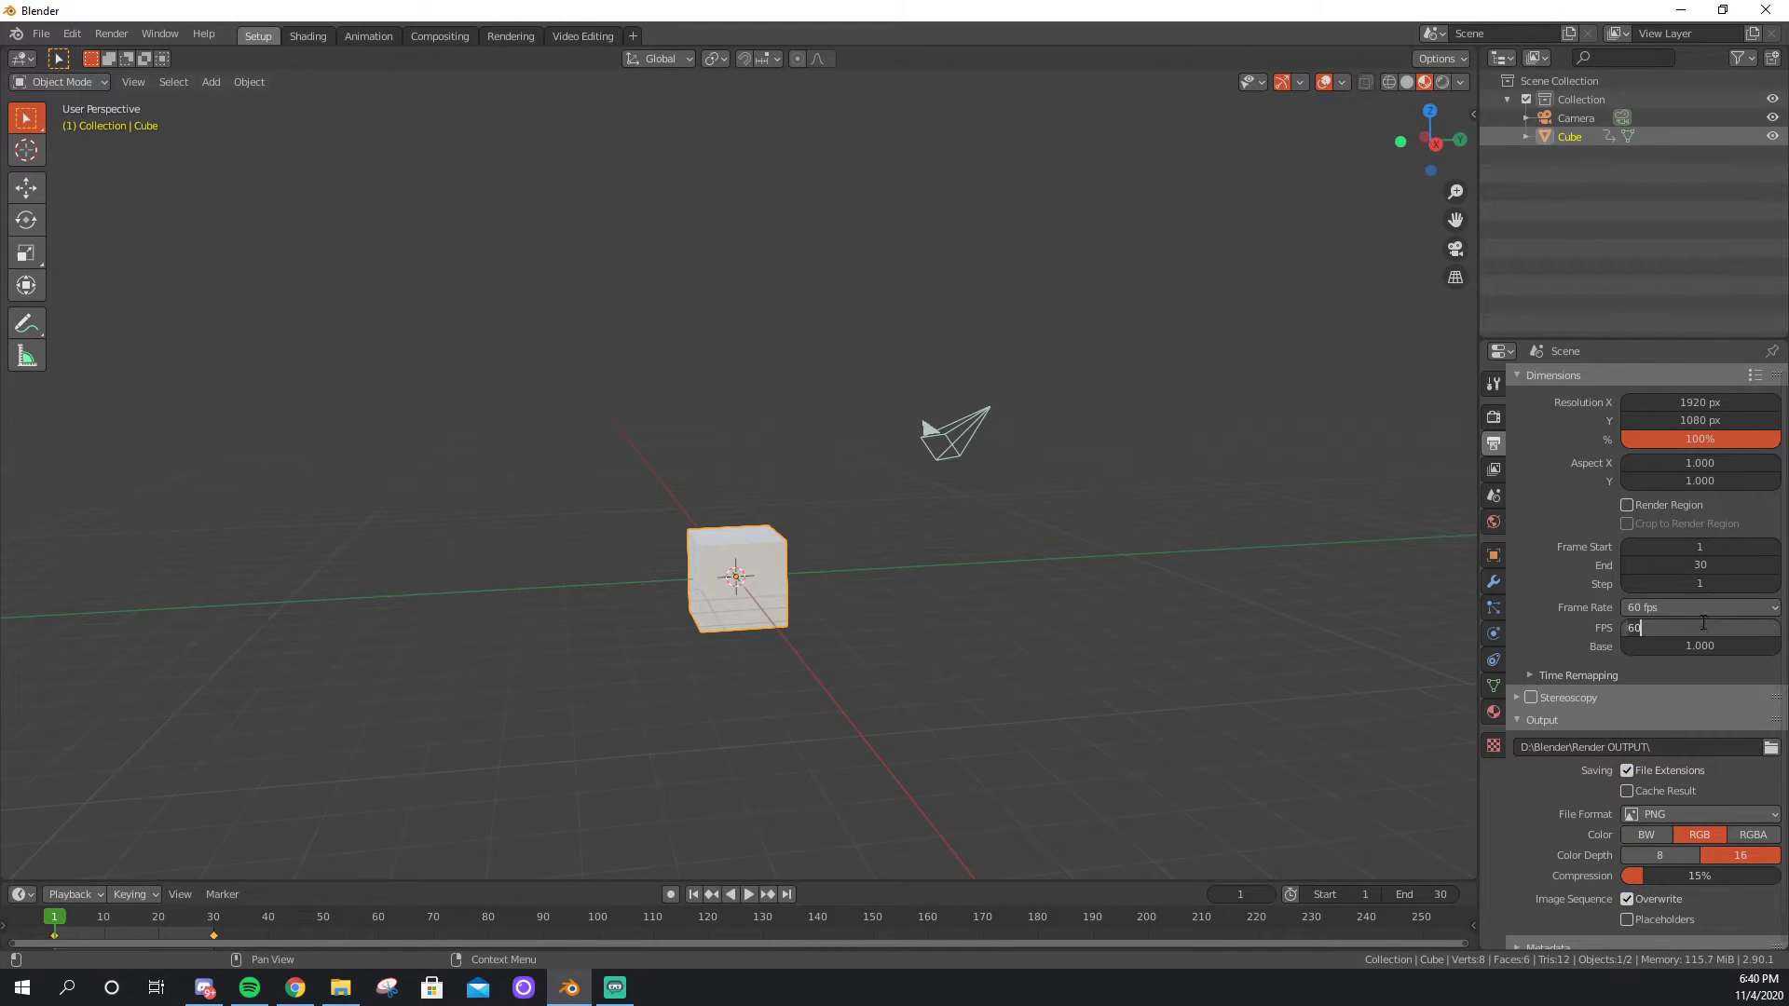
text(123)
key(BackSpace)
key(Return)
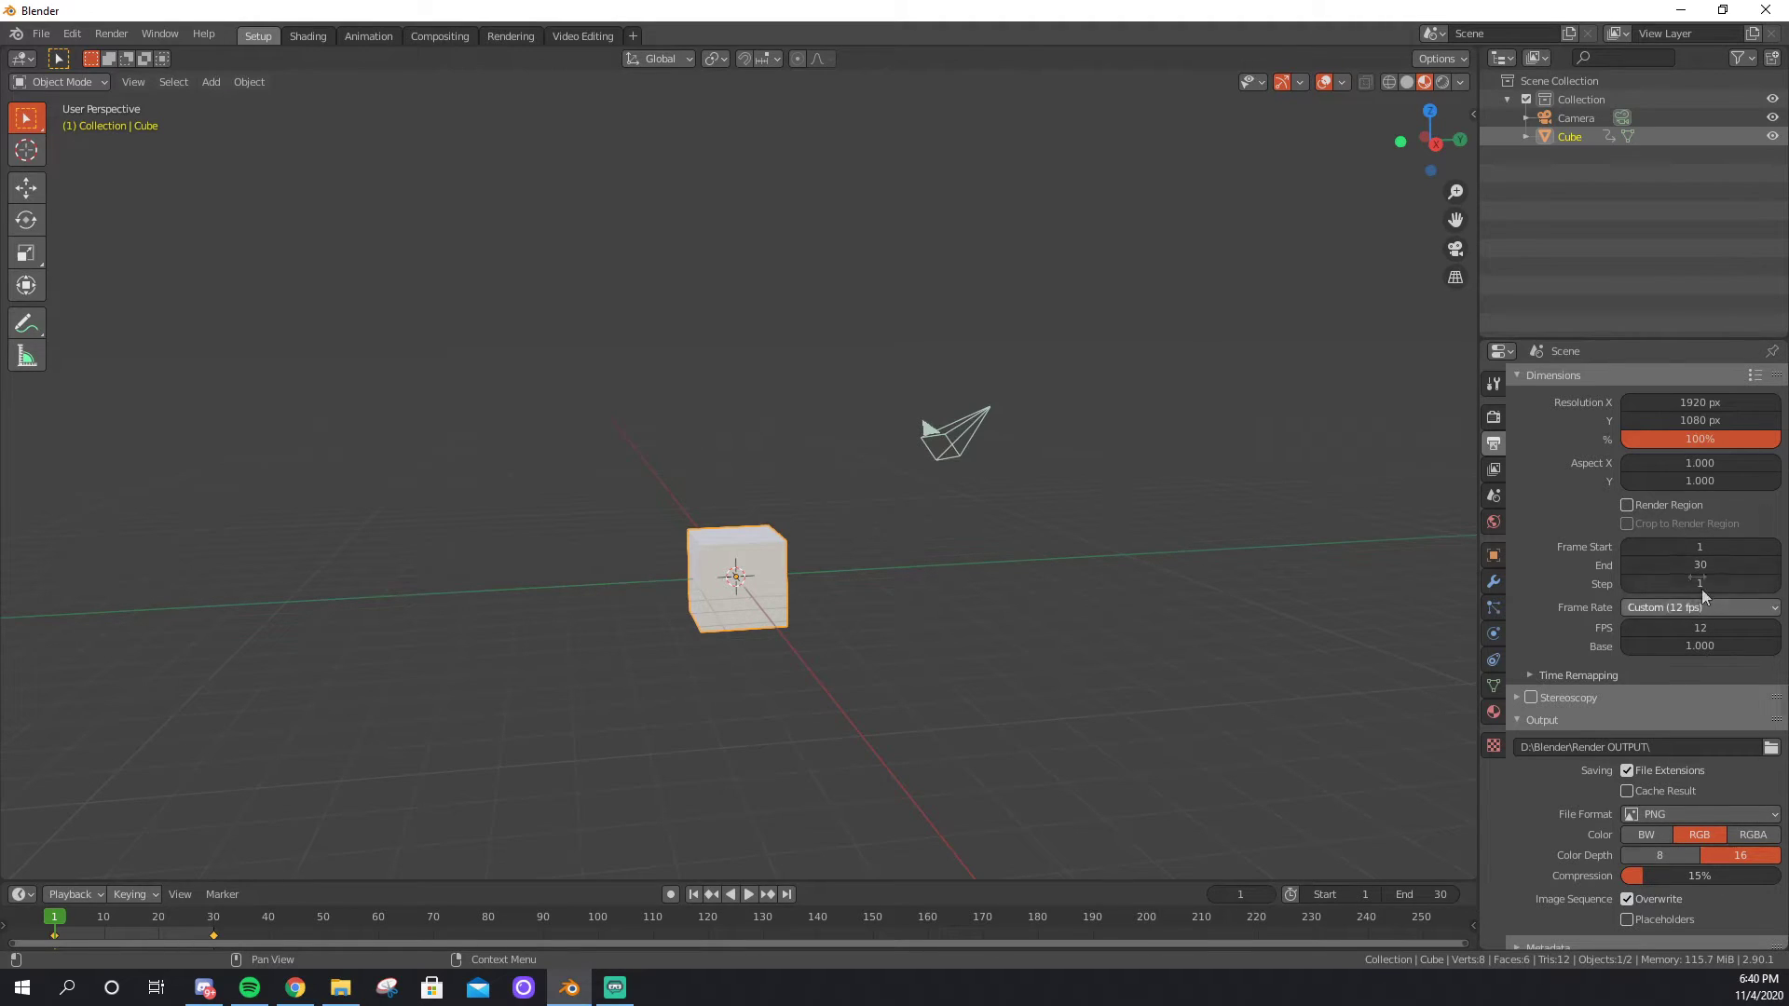
Restore the output frame rate to 24 fps.
click(1657, 609)
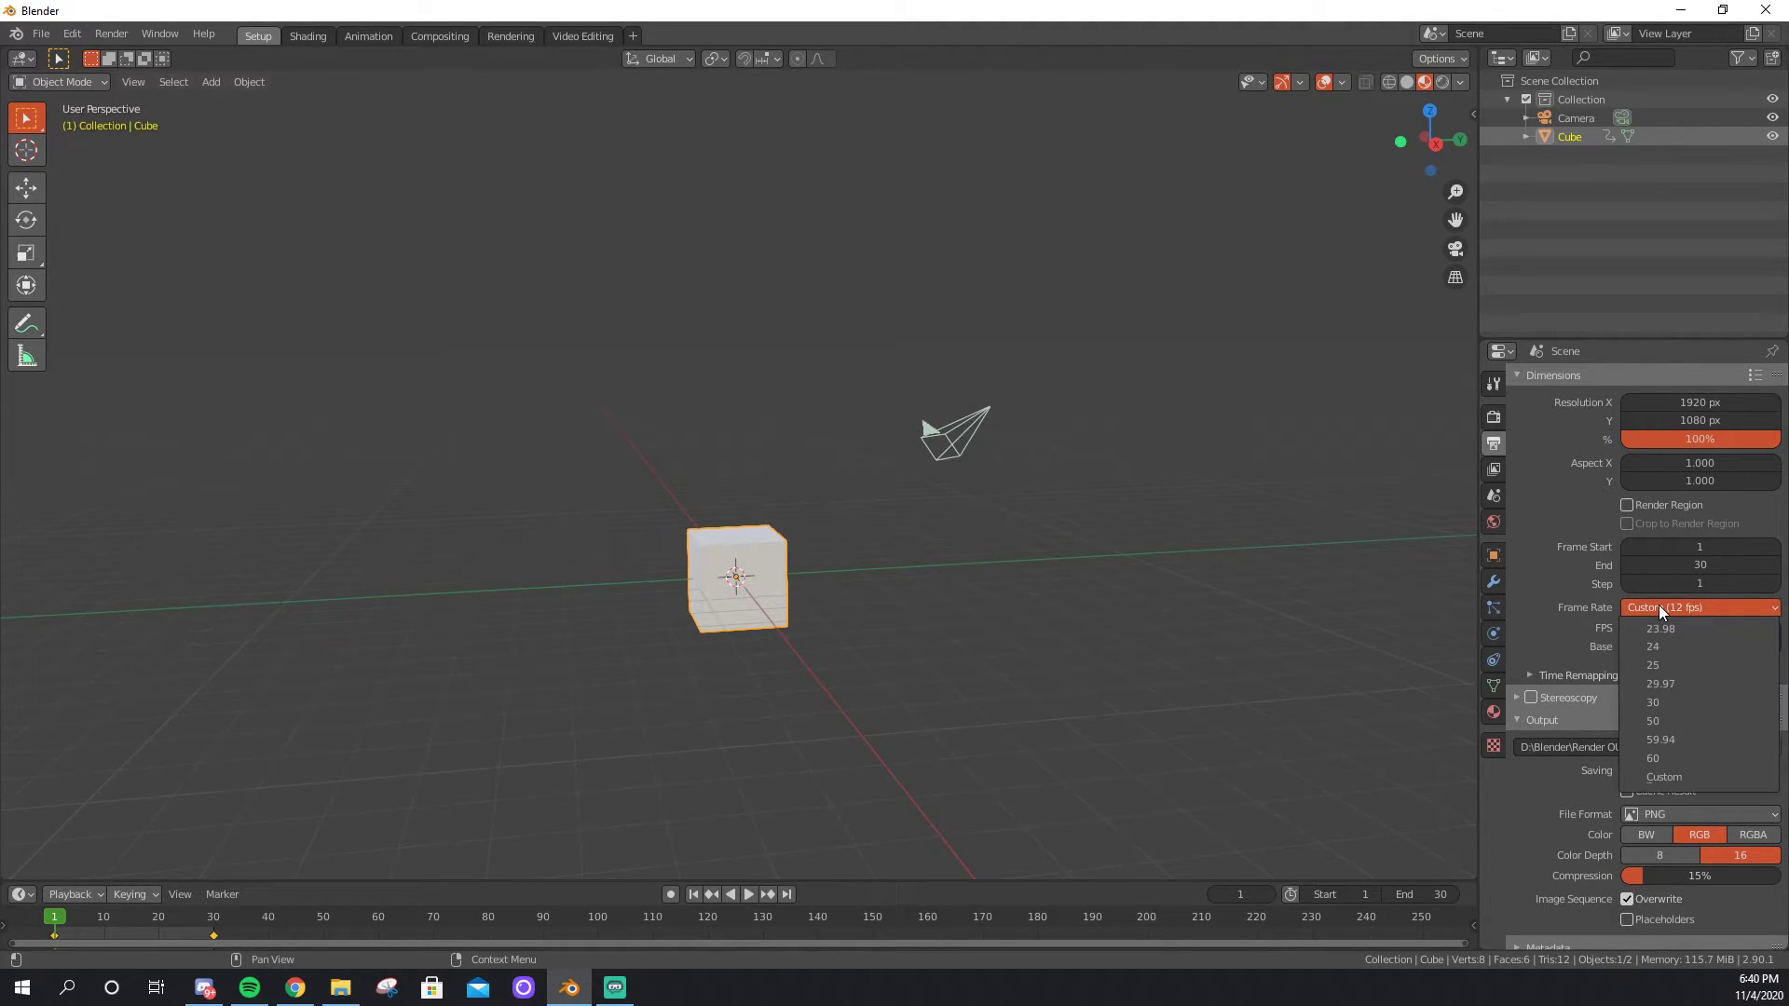
click(1661, 643)
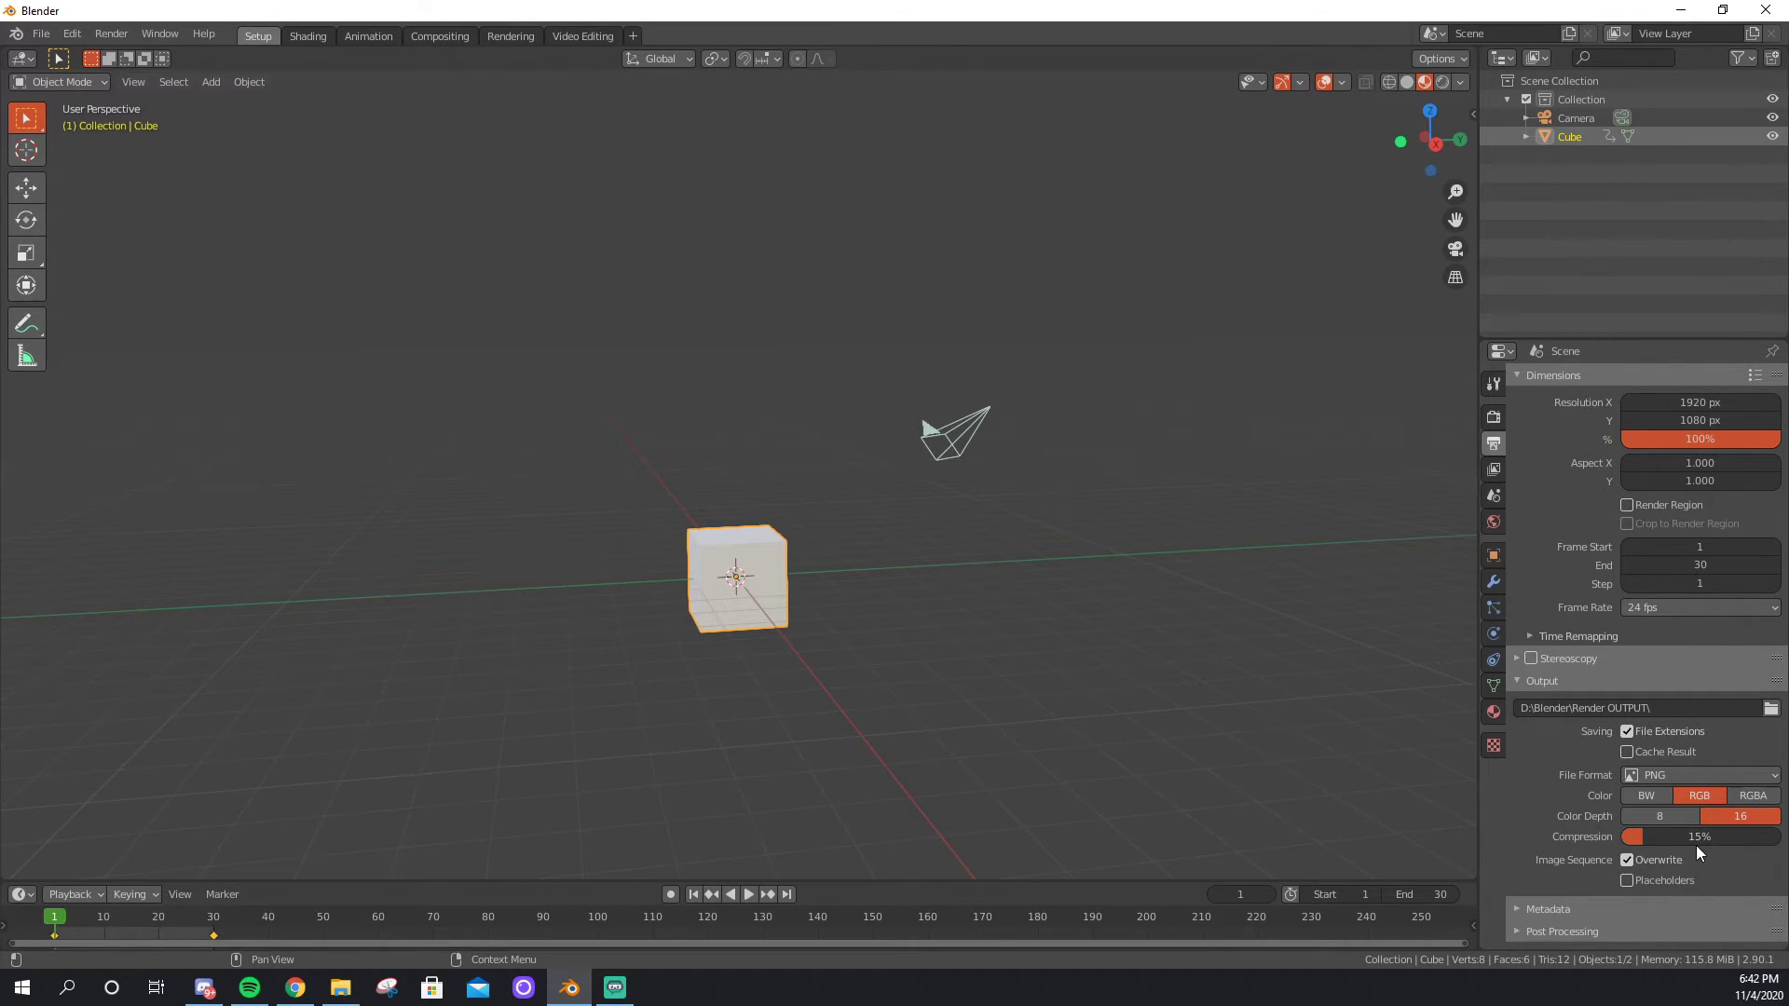
Look at the Video Editing workspace and return to the Setup workspace.
click(582, 36)
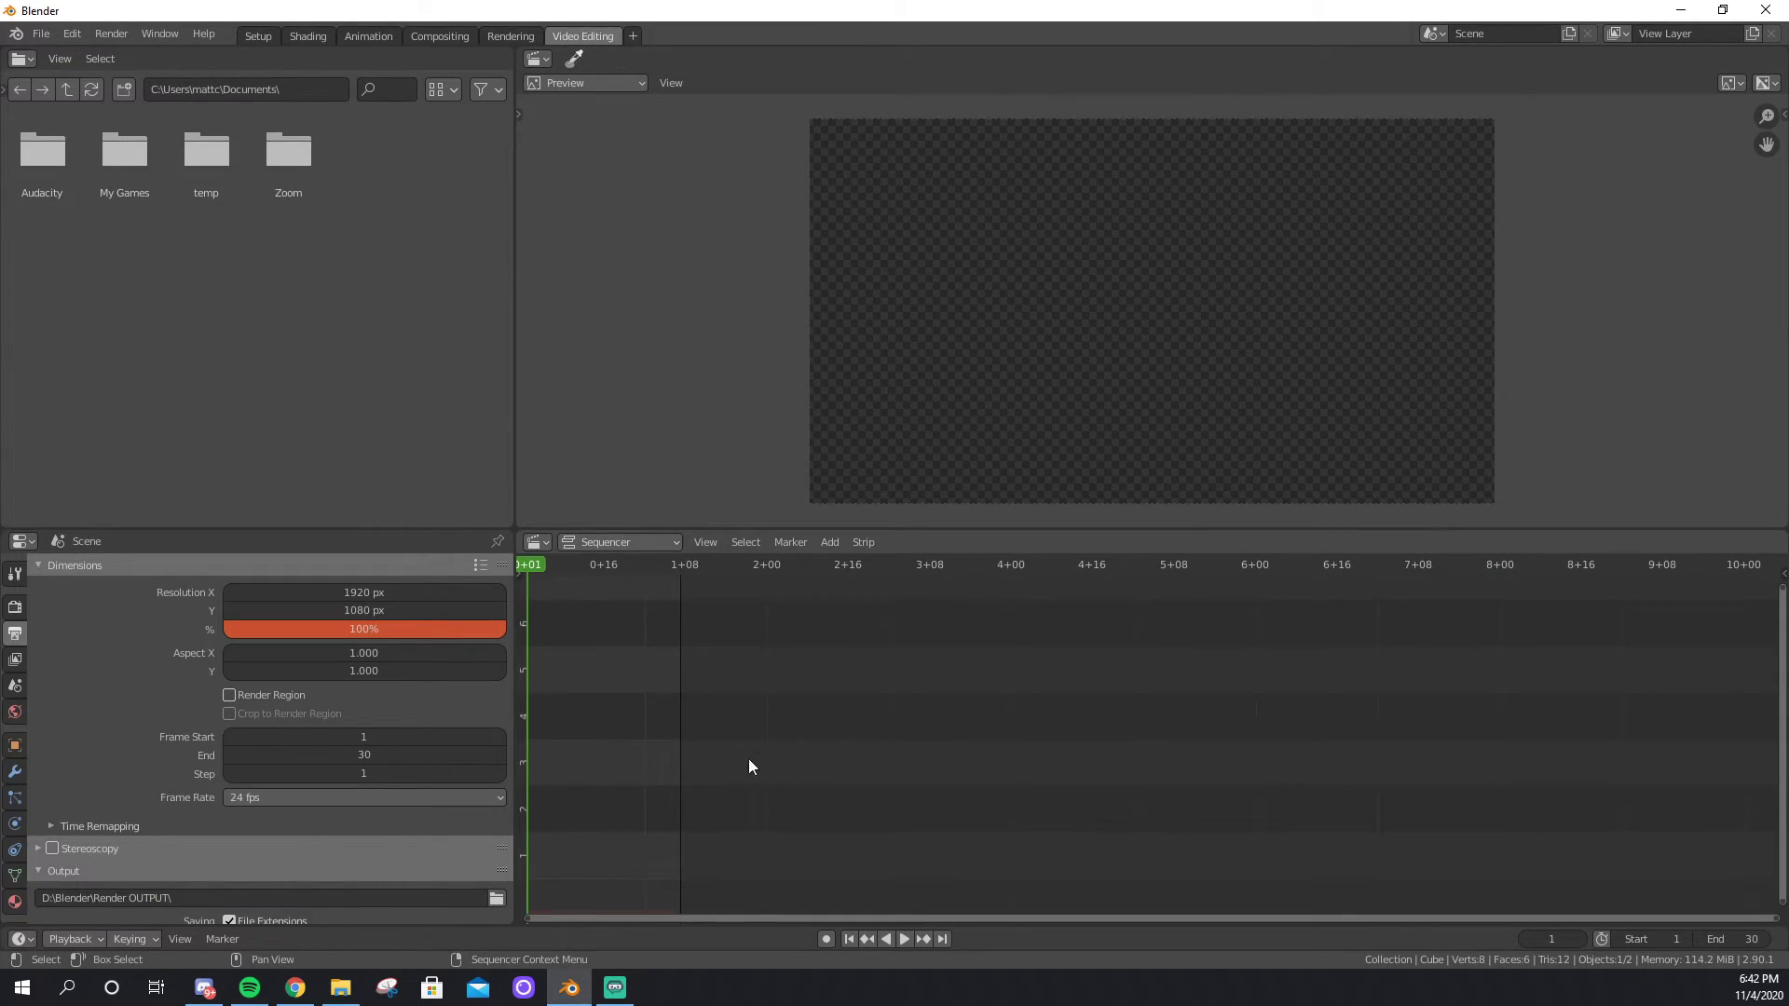
click(258, 37)
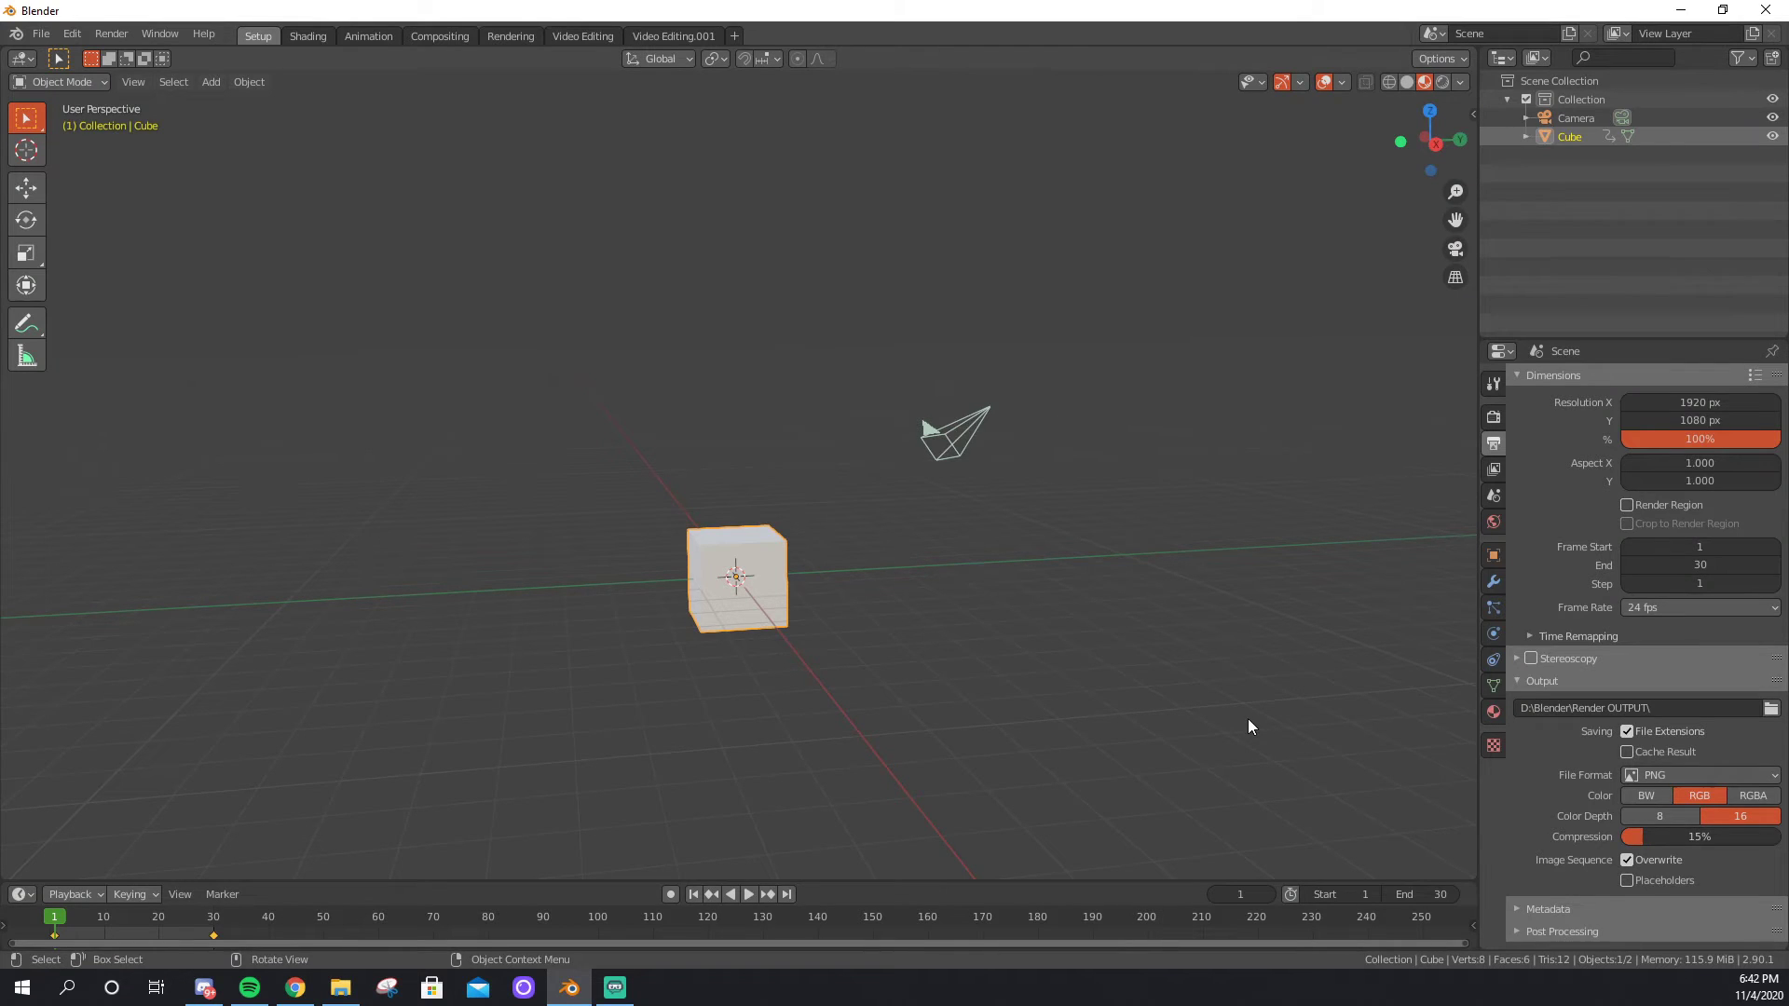
Set the output file format to FFmpeg video and its encoding container to MPEG-4.
click(1680, 774)
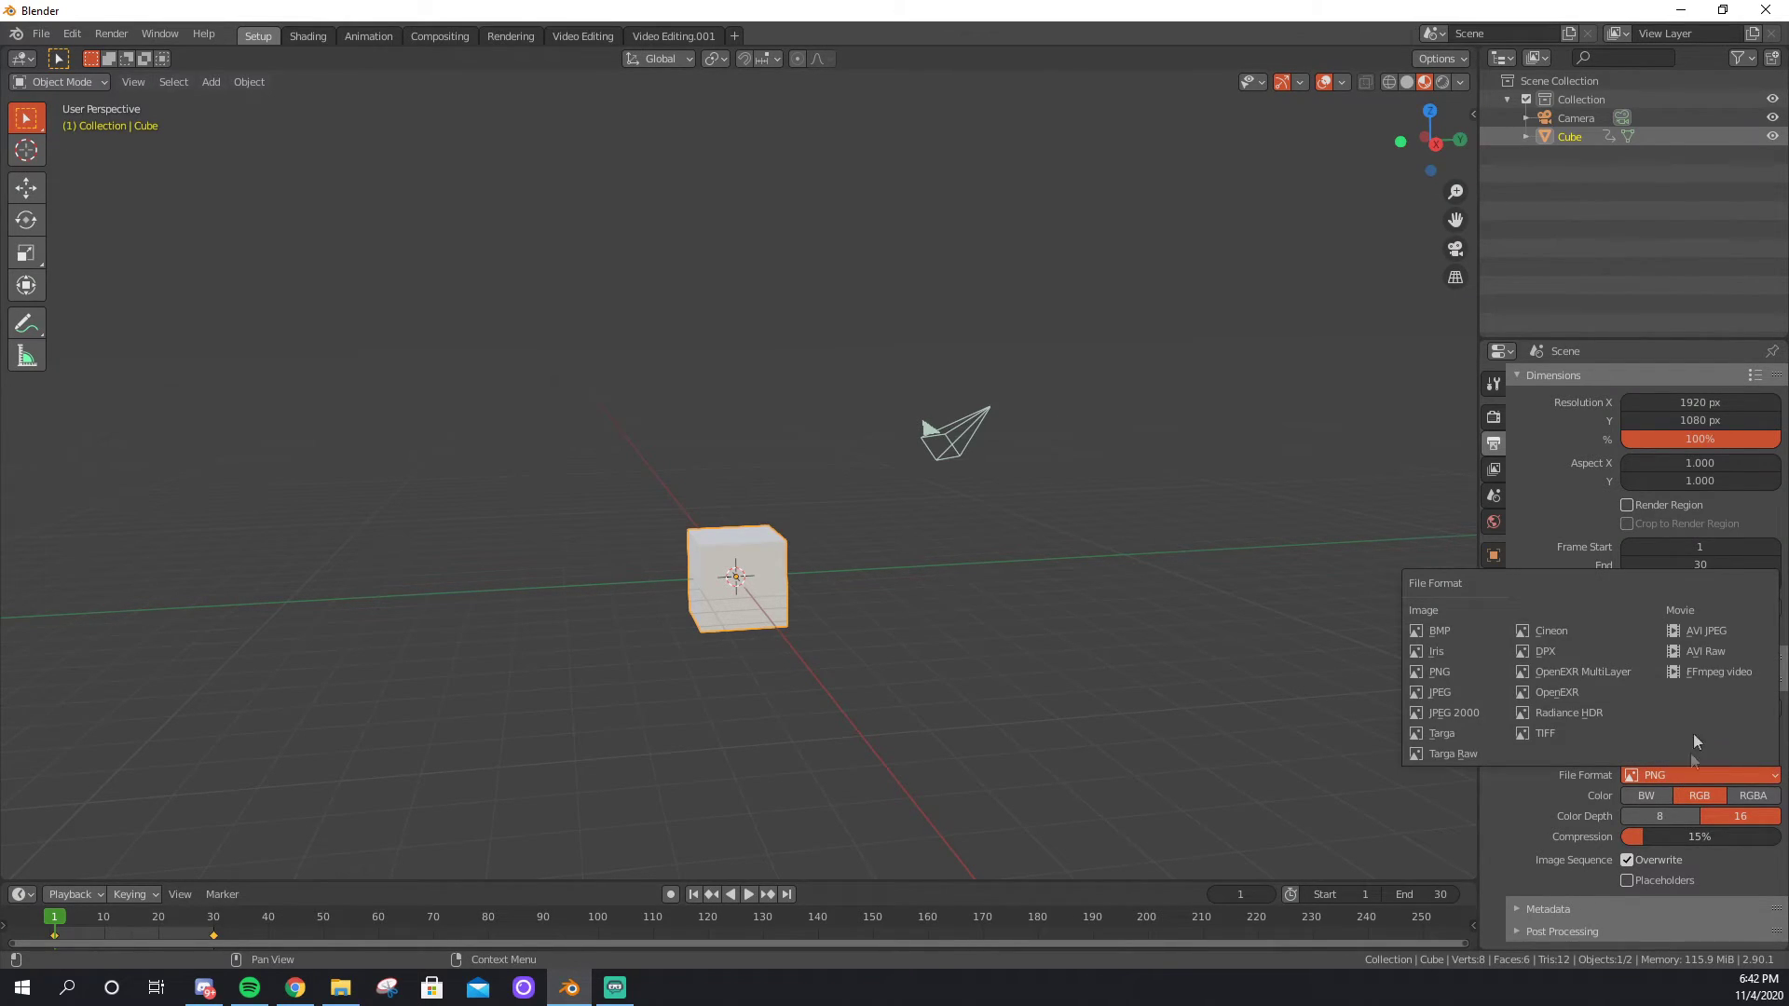
click(1724, 668)
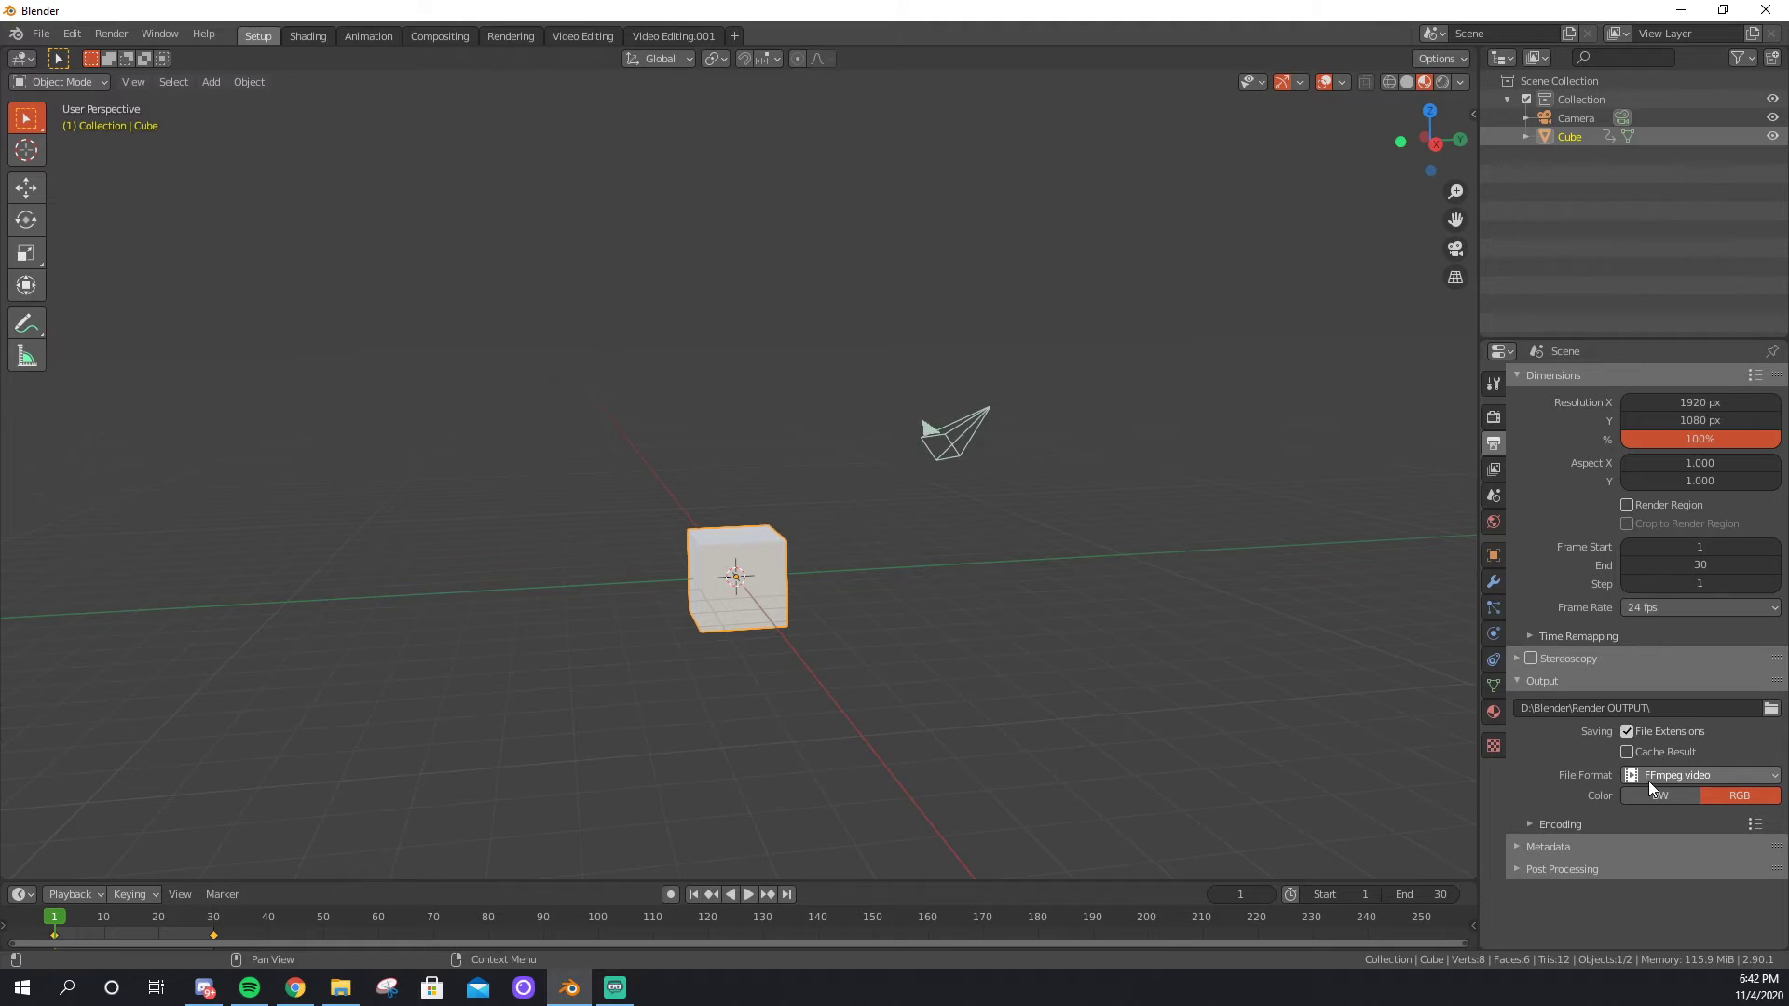
click(1560, 823)
scroll(1562, 828, down, 1)
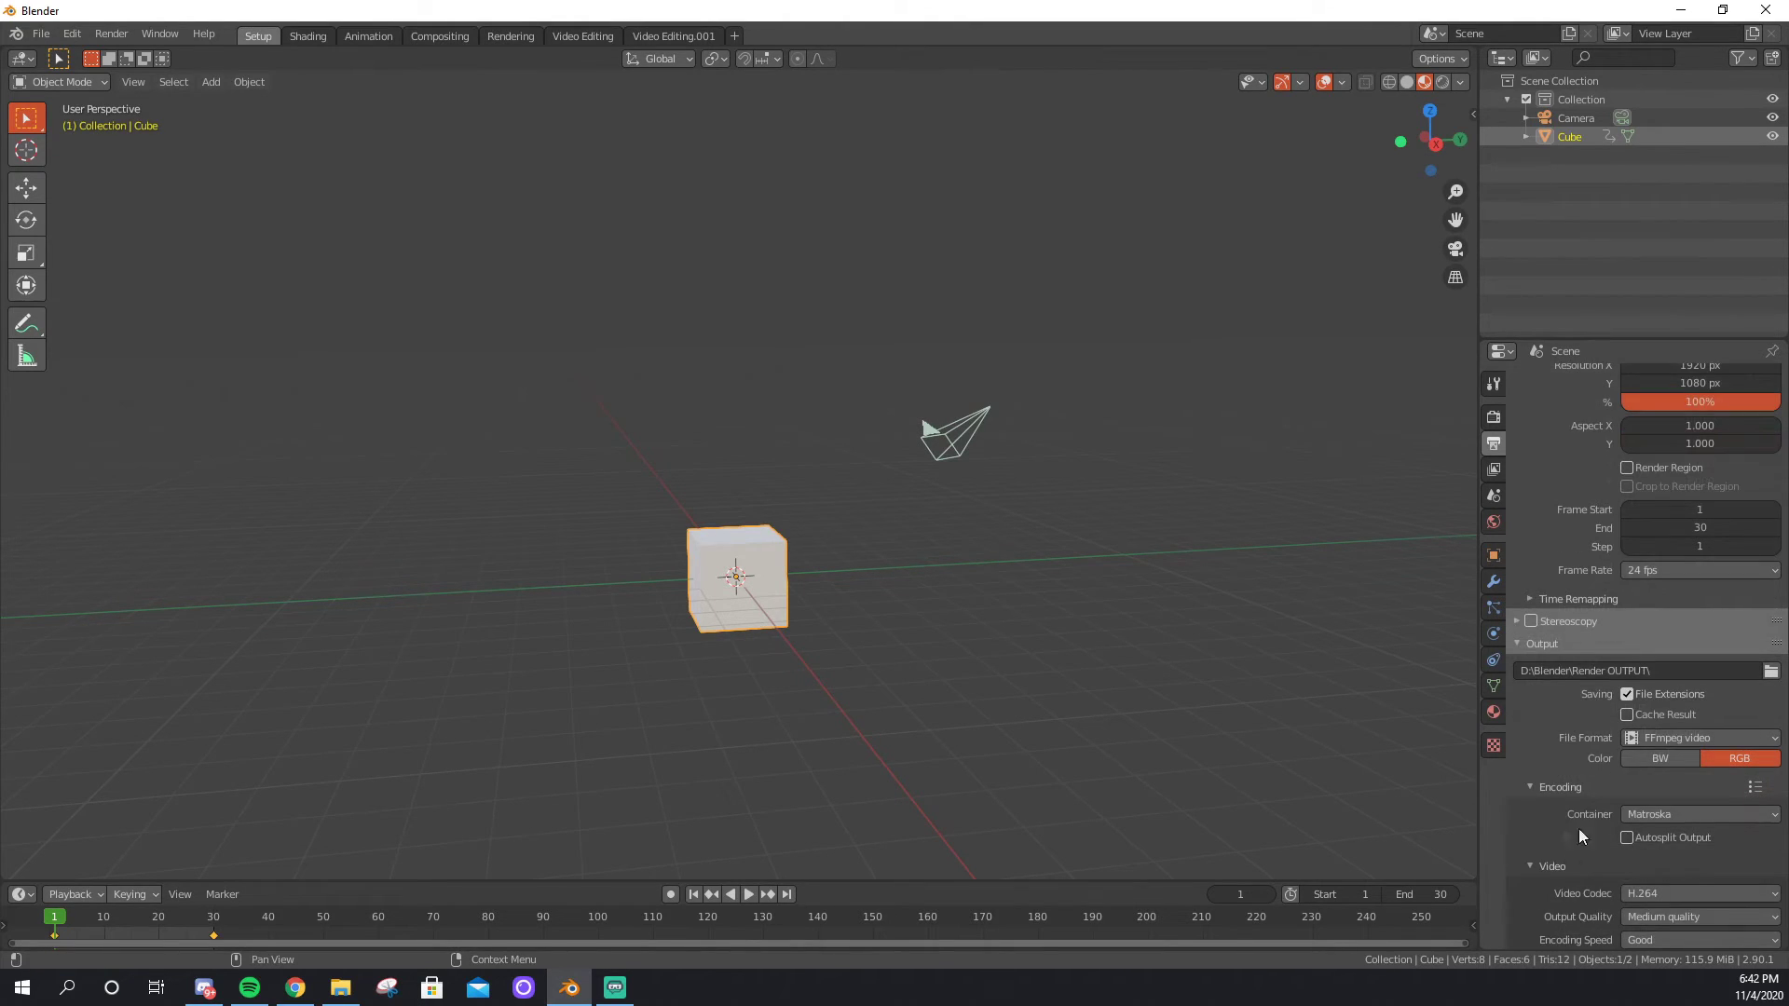
click(1674, 814)
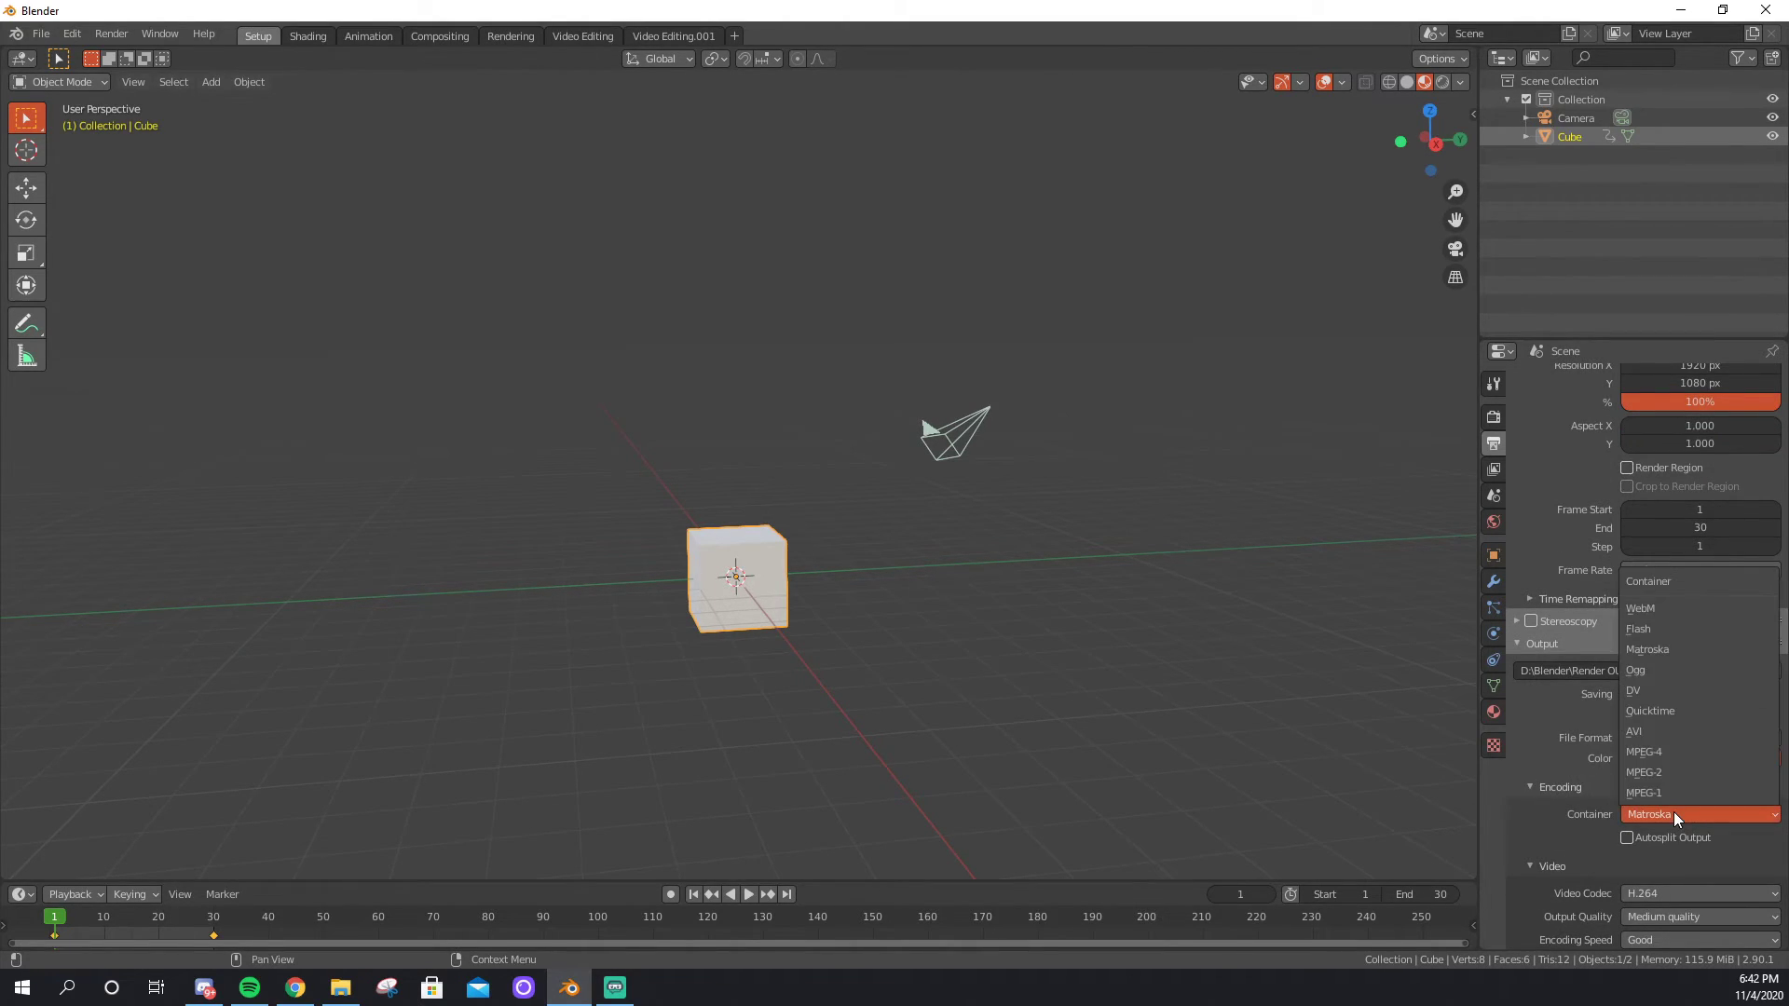
click(1670, 755)
Select H.264 as the video codec for the MPEG-4 output.
scroll(1673, 745, down, 2)
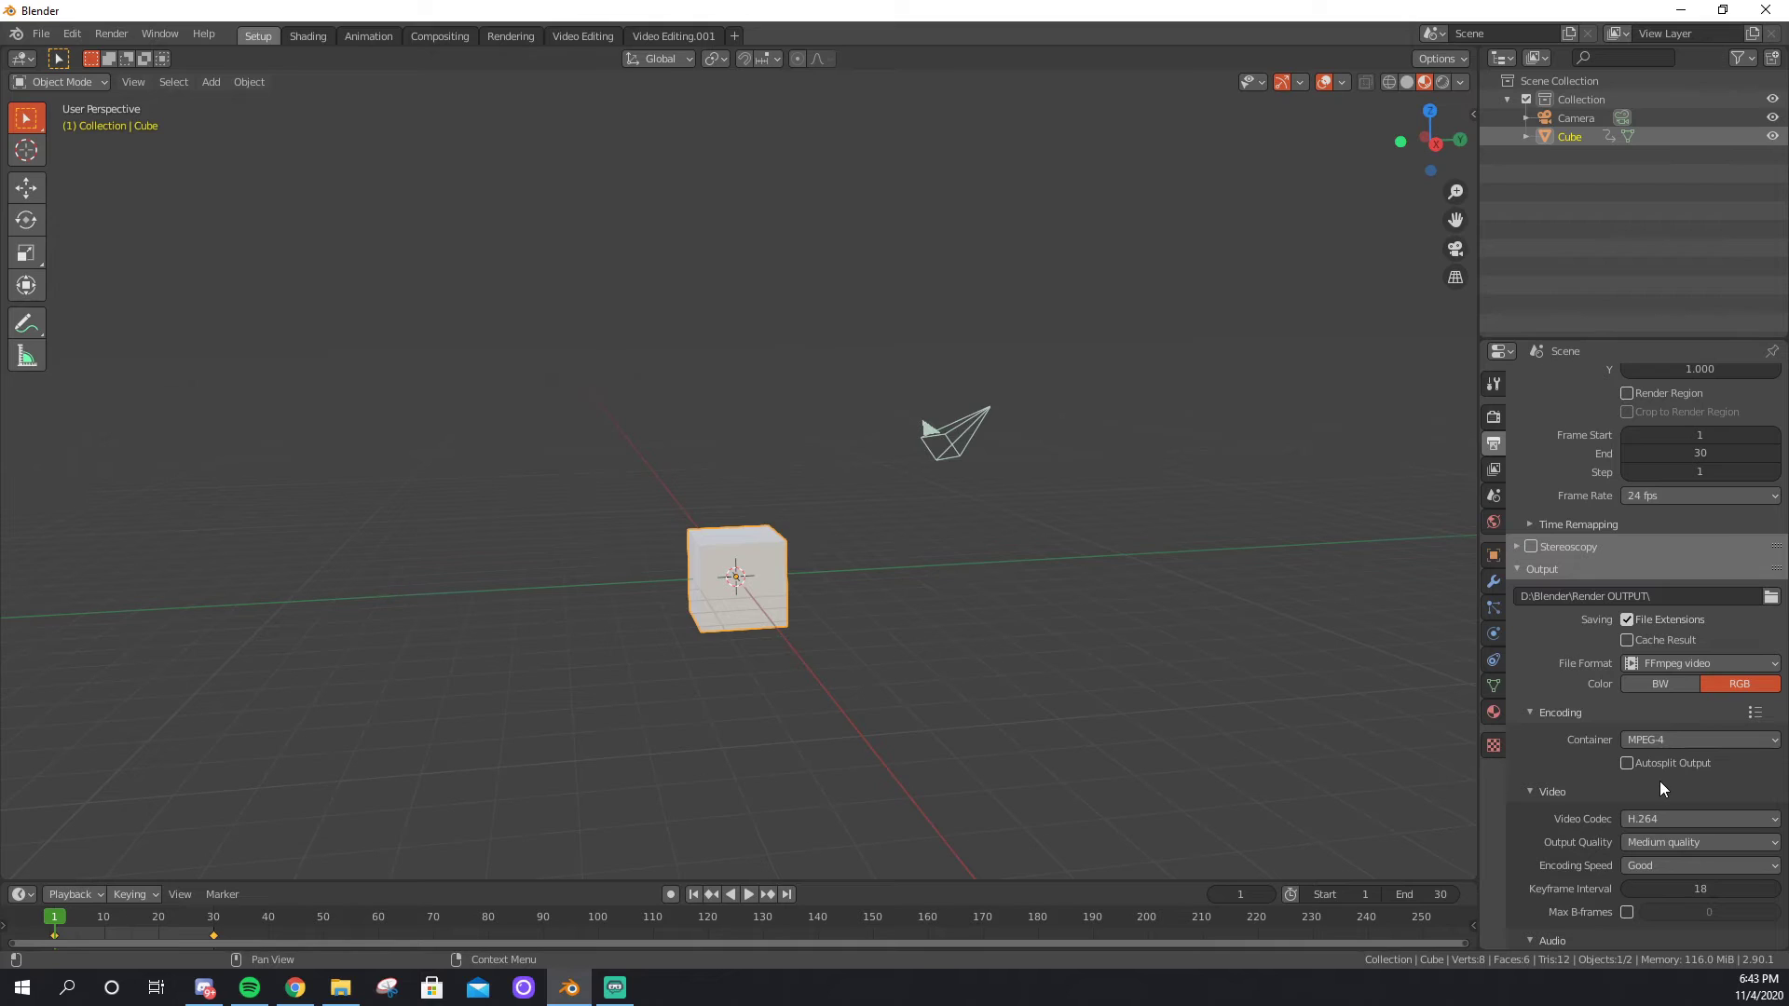
scroll(1633, 792, down, 1)
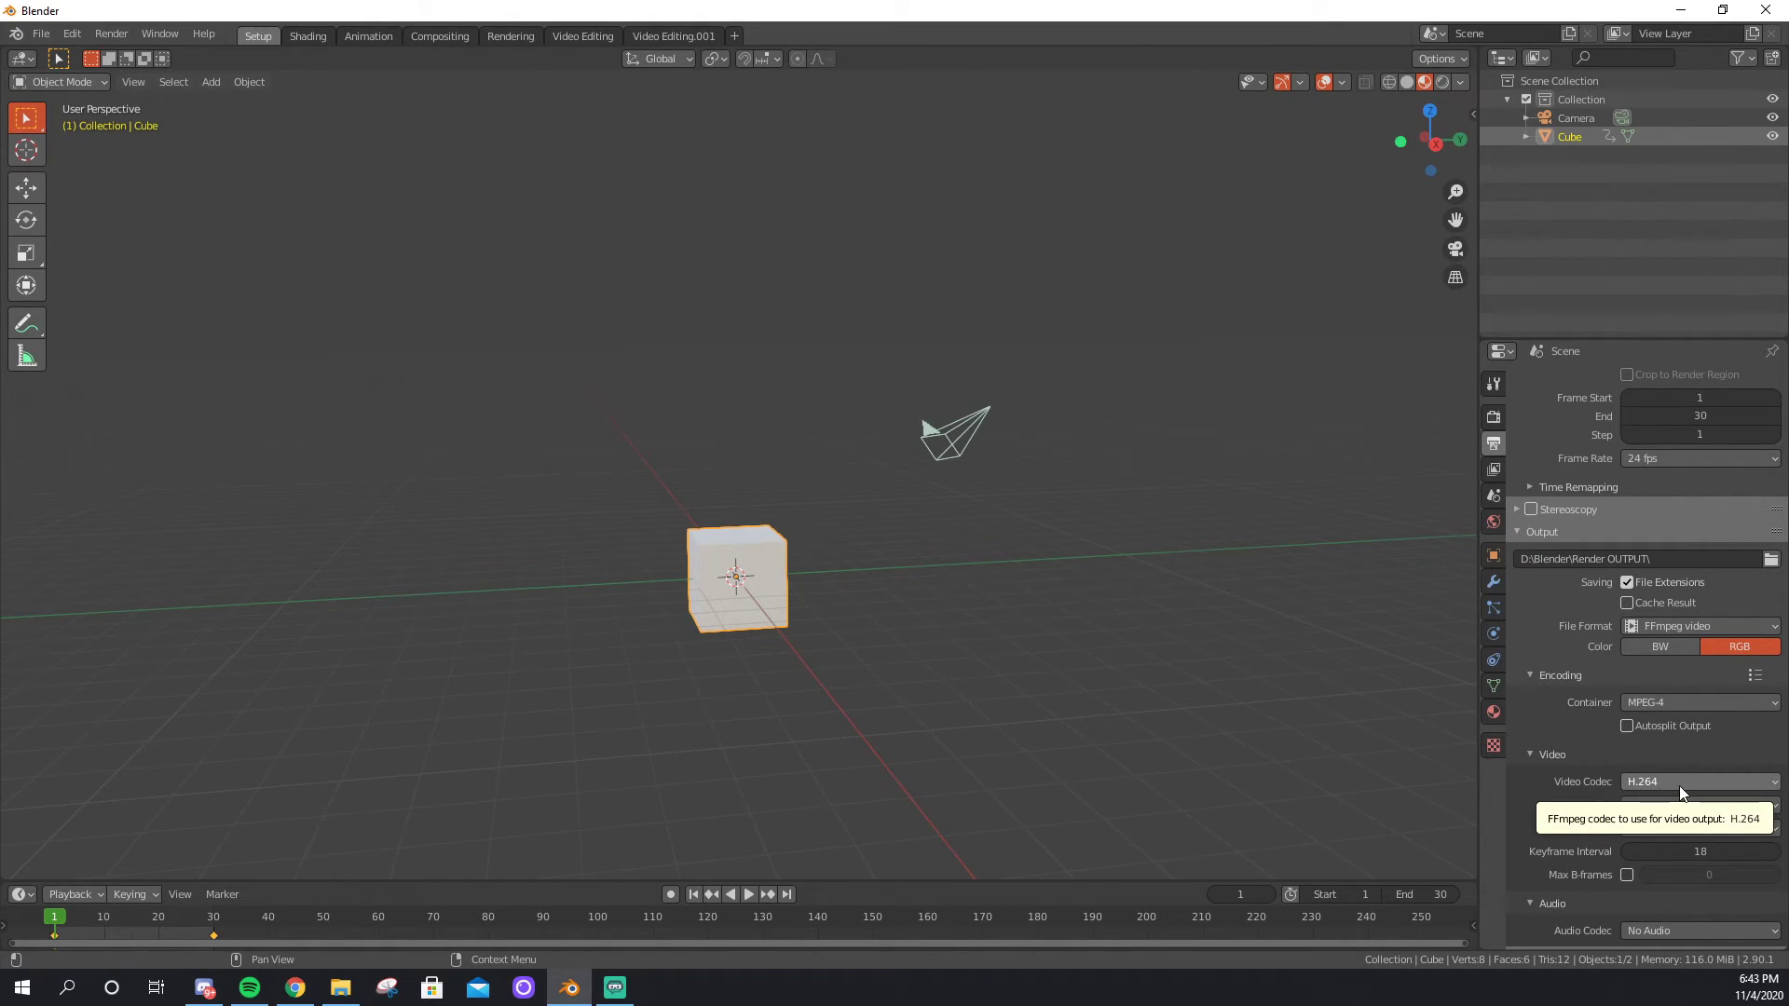
click(1682, 785)
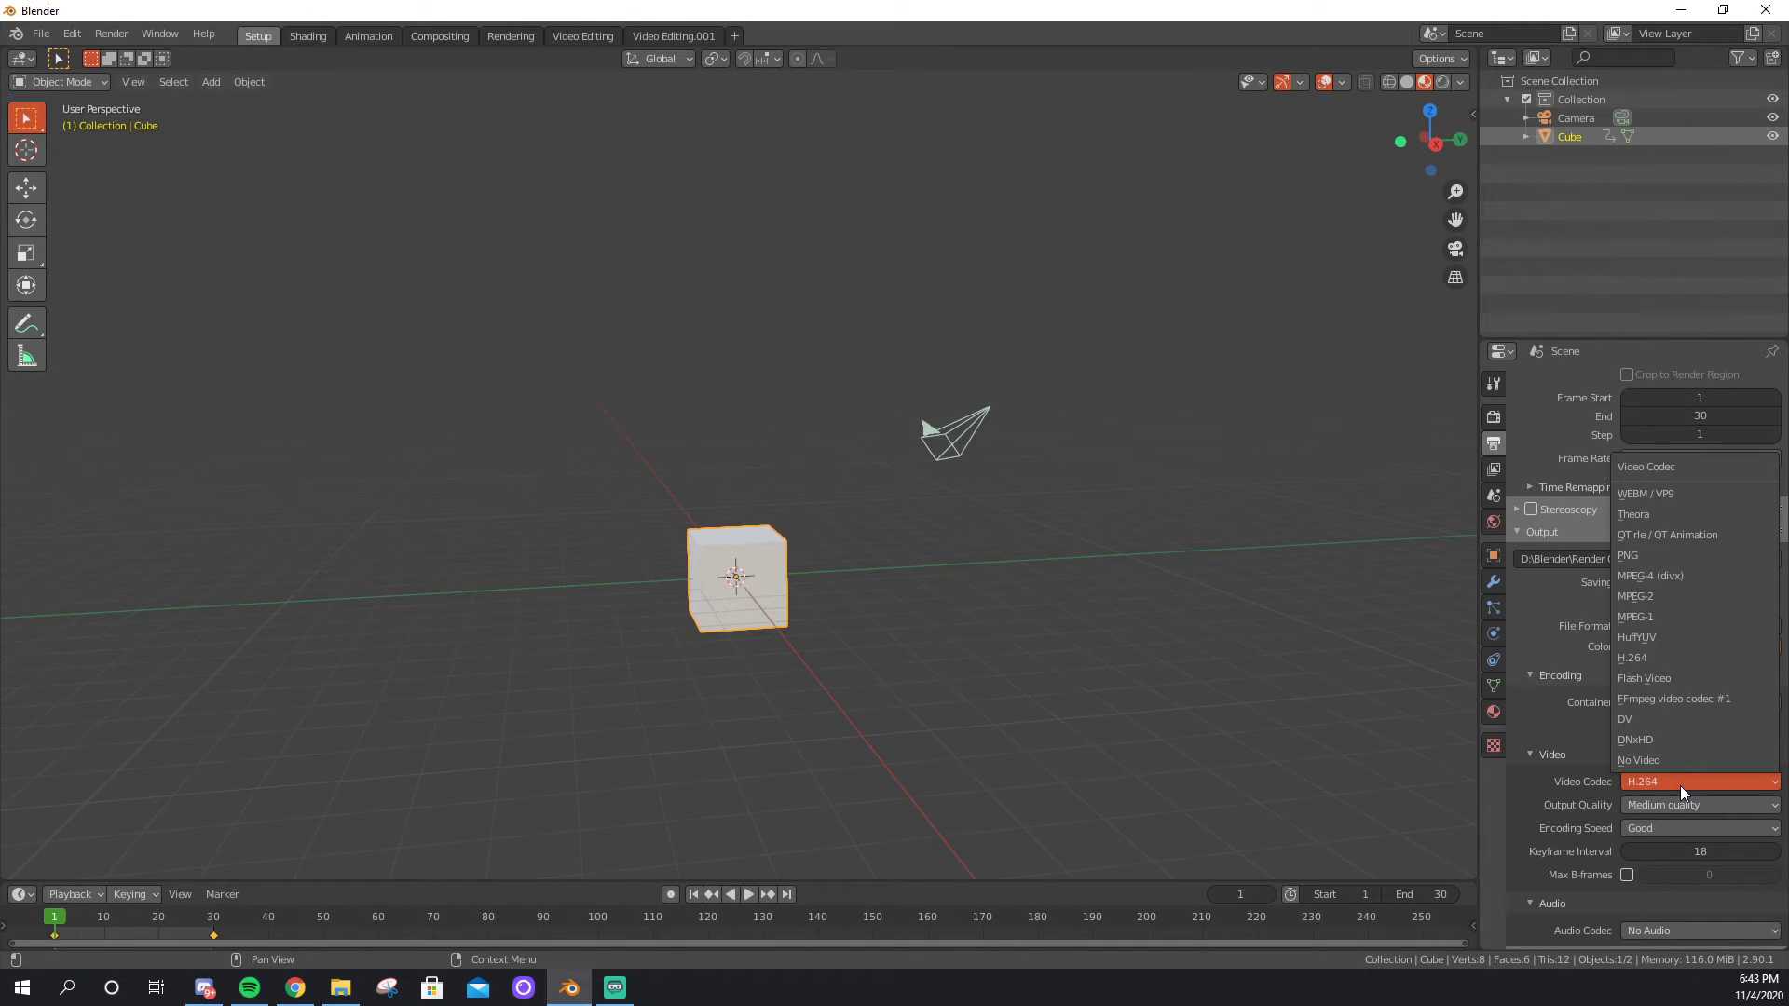
click(1685, 656)
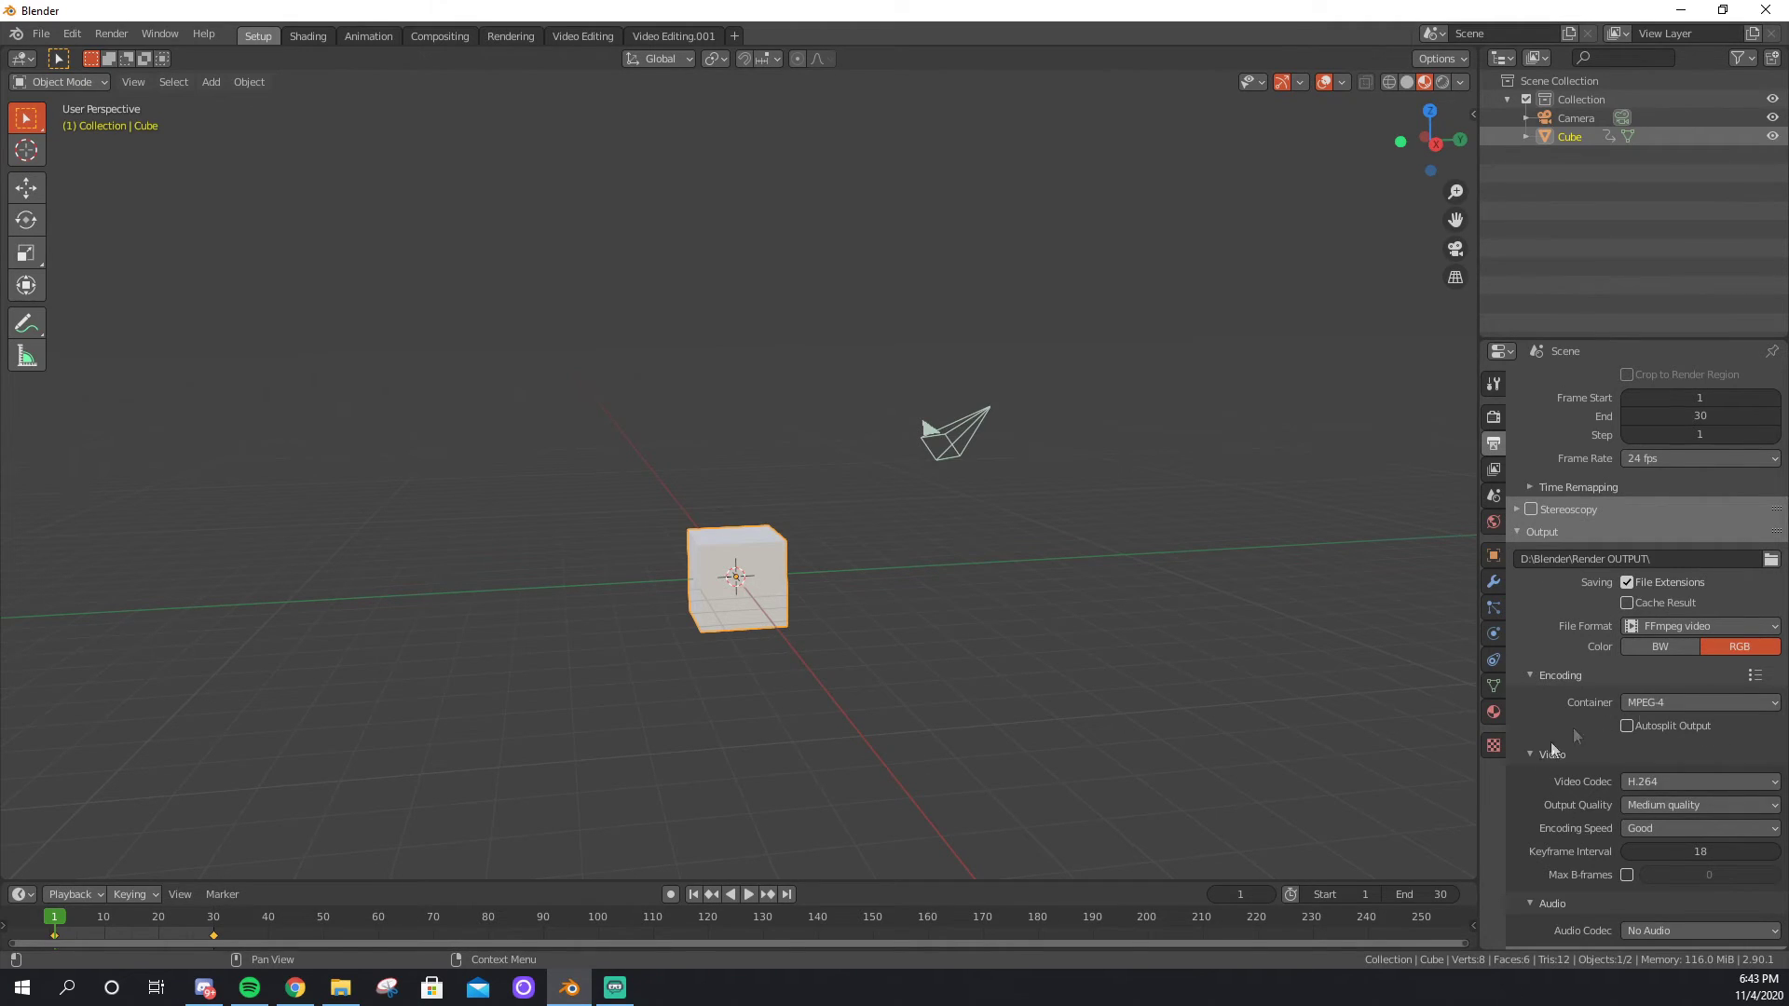
Set the video encoding's output quality to Perceptually lossless.
scroll(1569, 807, down, 1)
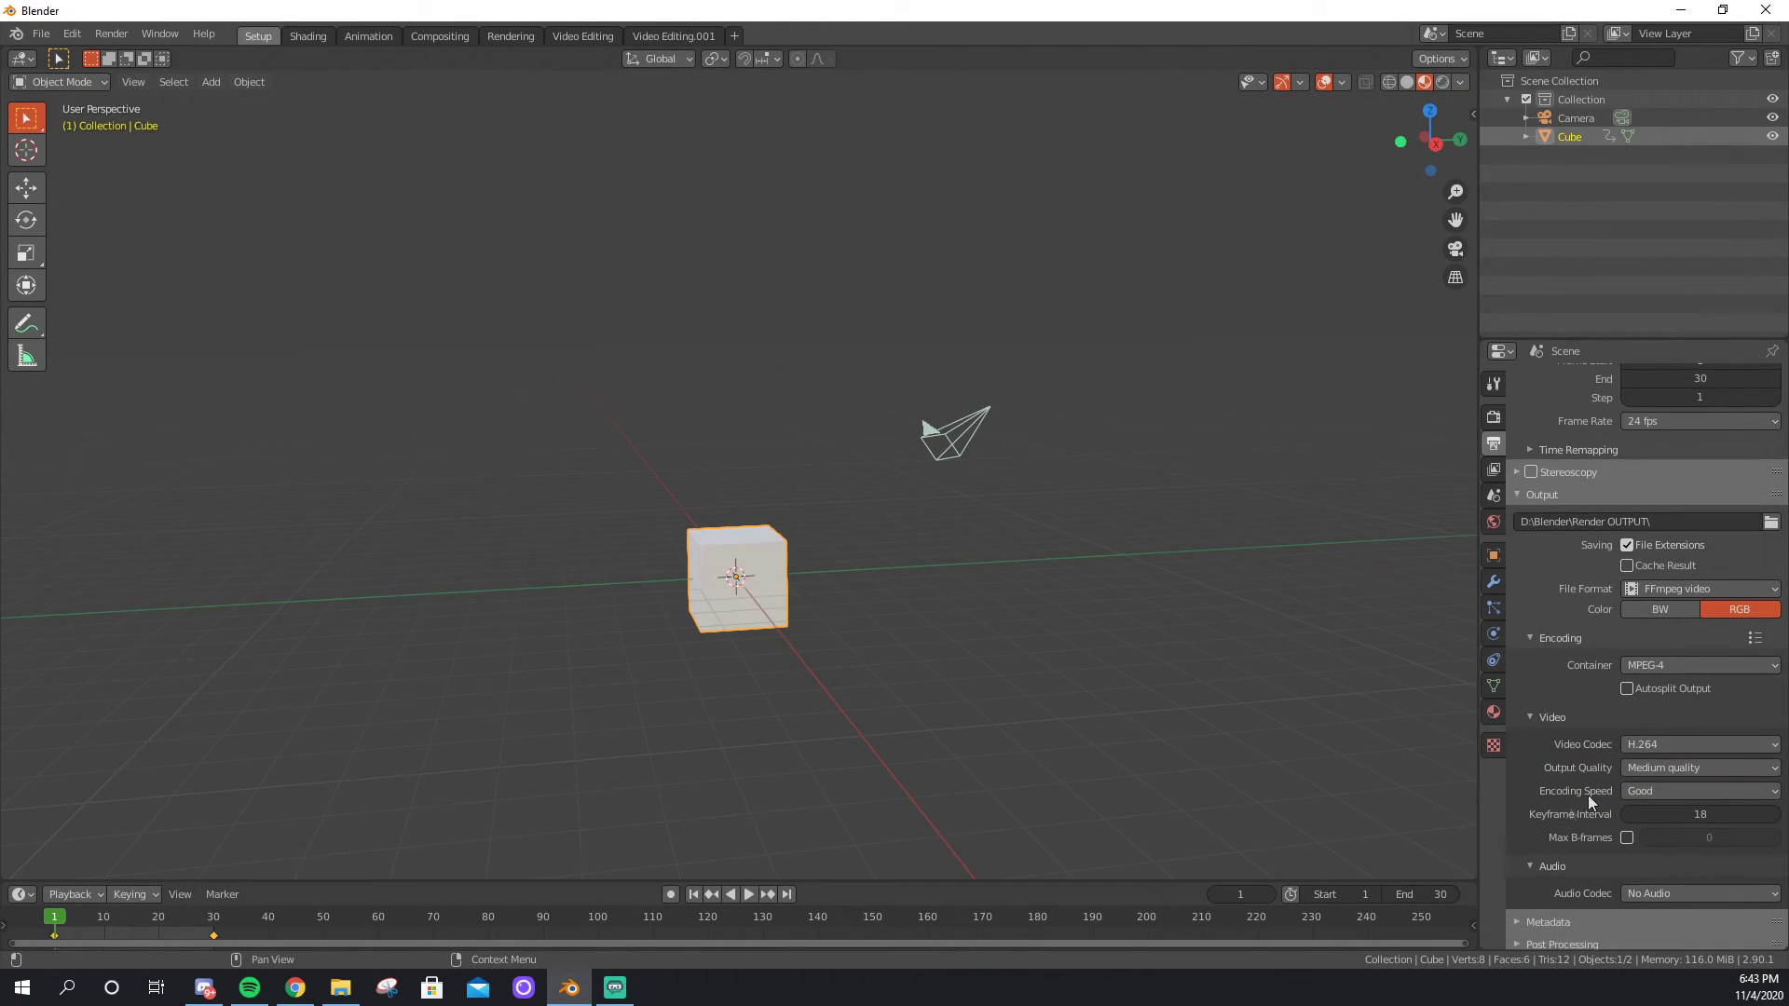
click(1696, 771)
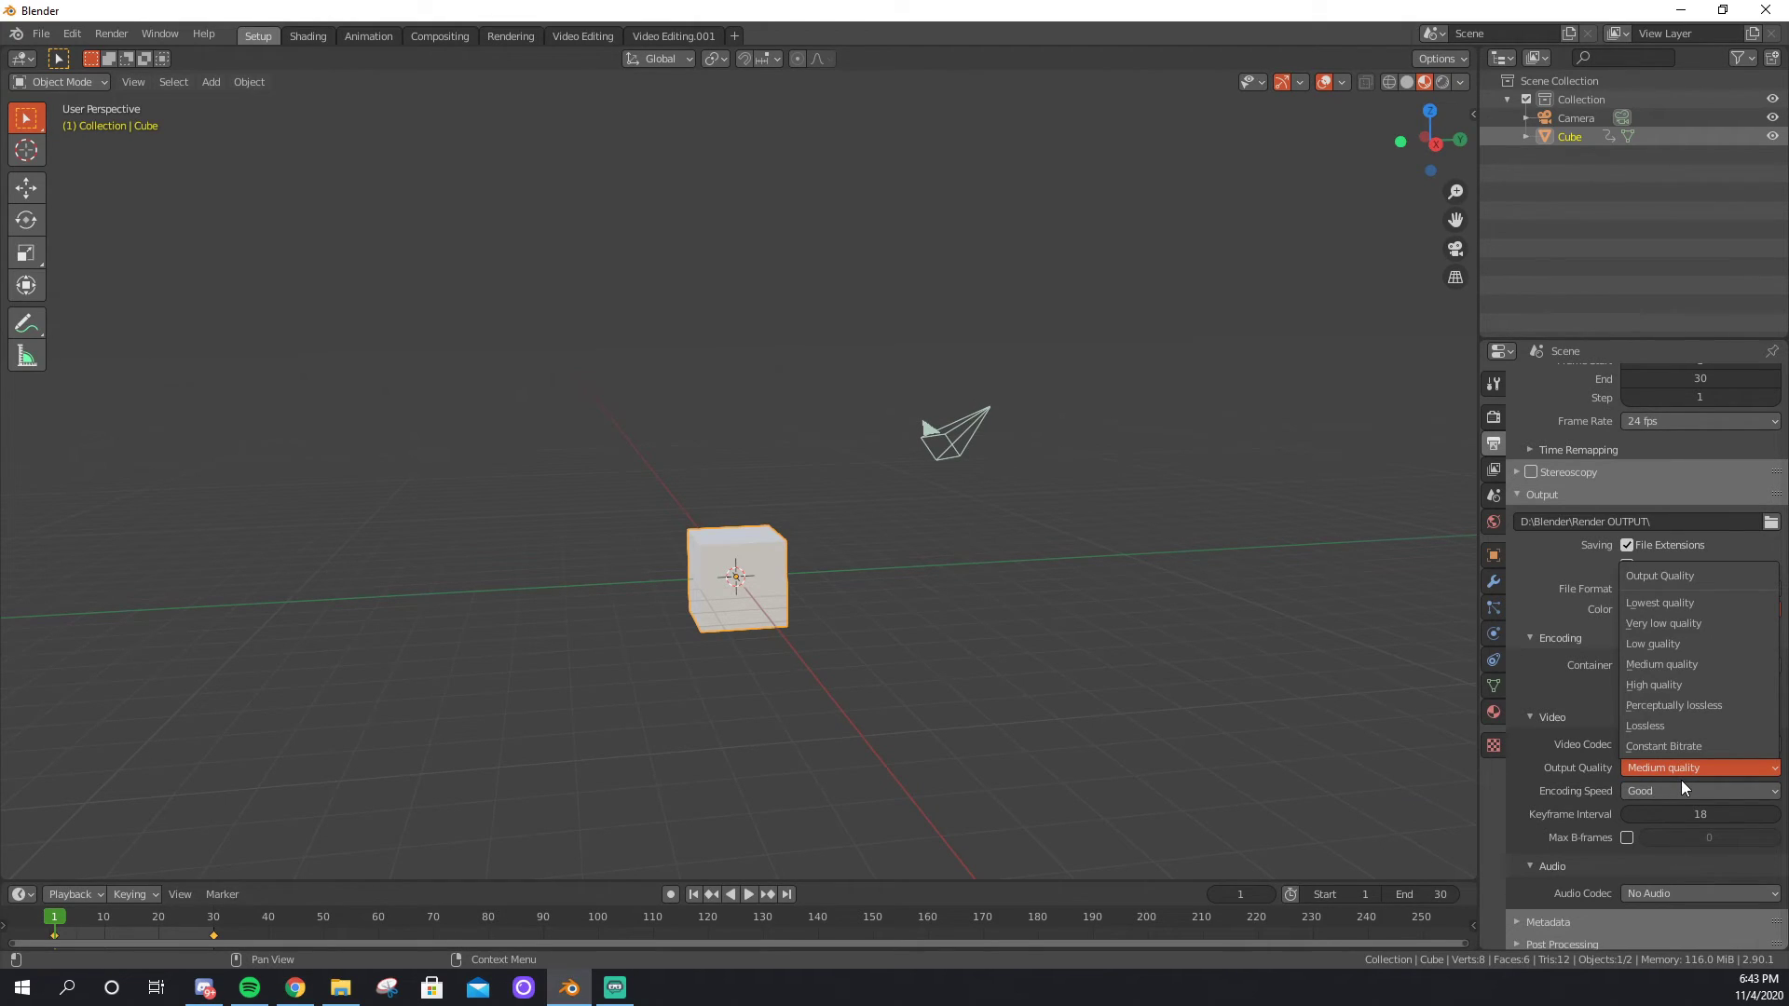
click(1681, 780)
click(1657, 766)
click(1672, 708)
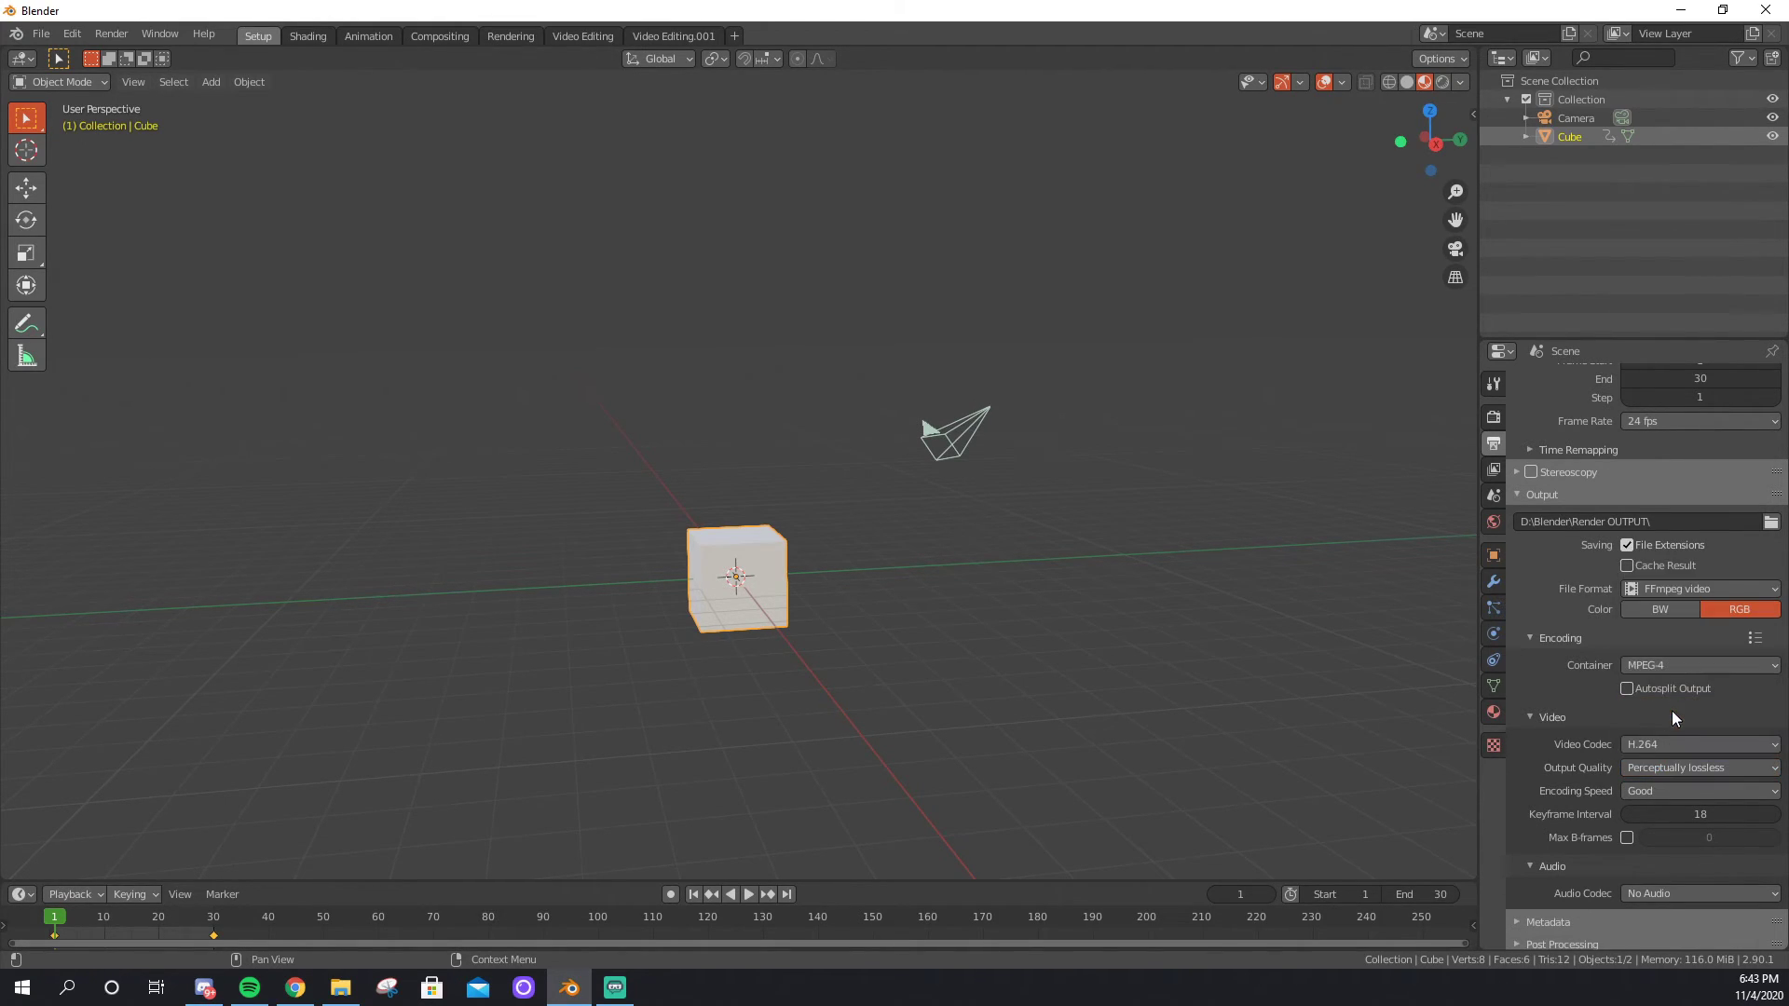
click(1657, 766)
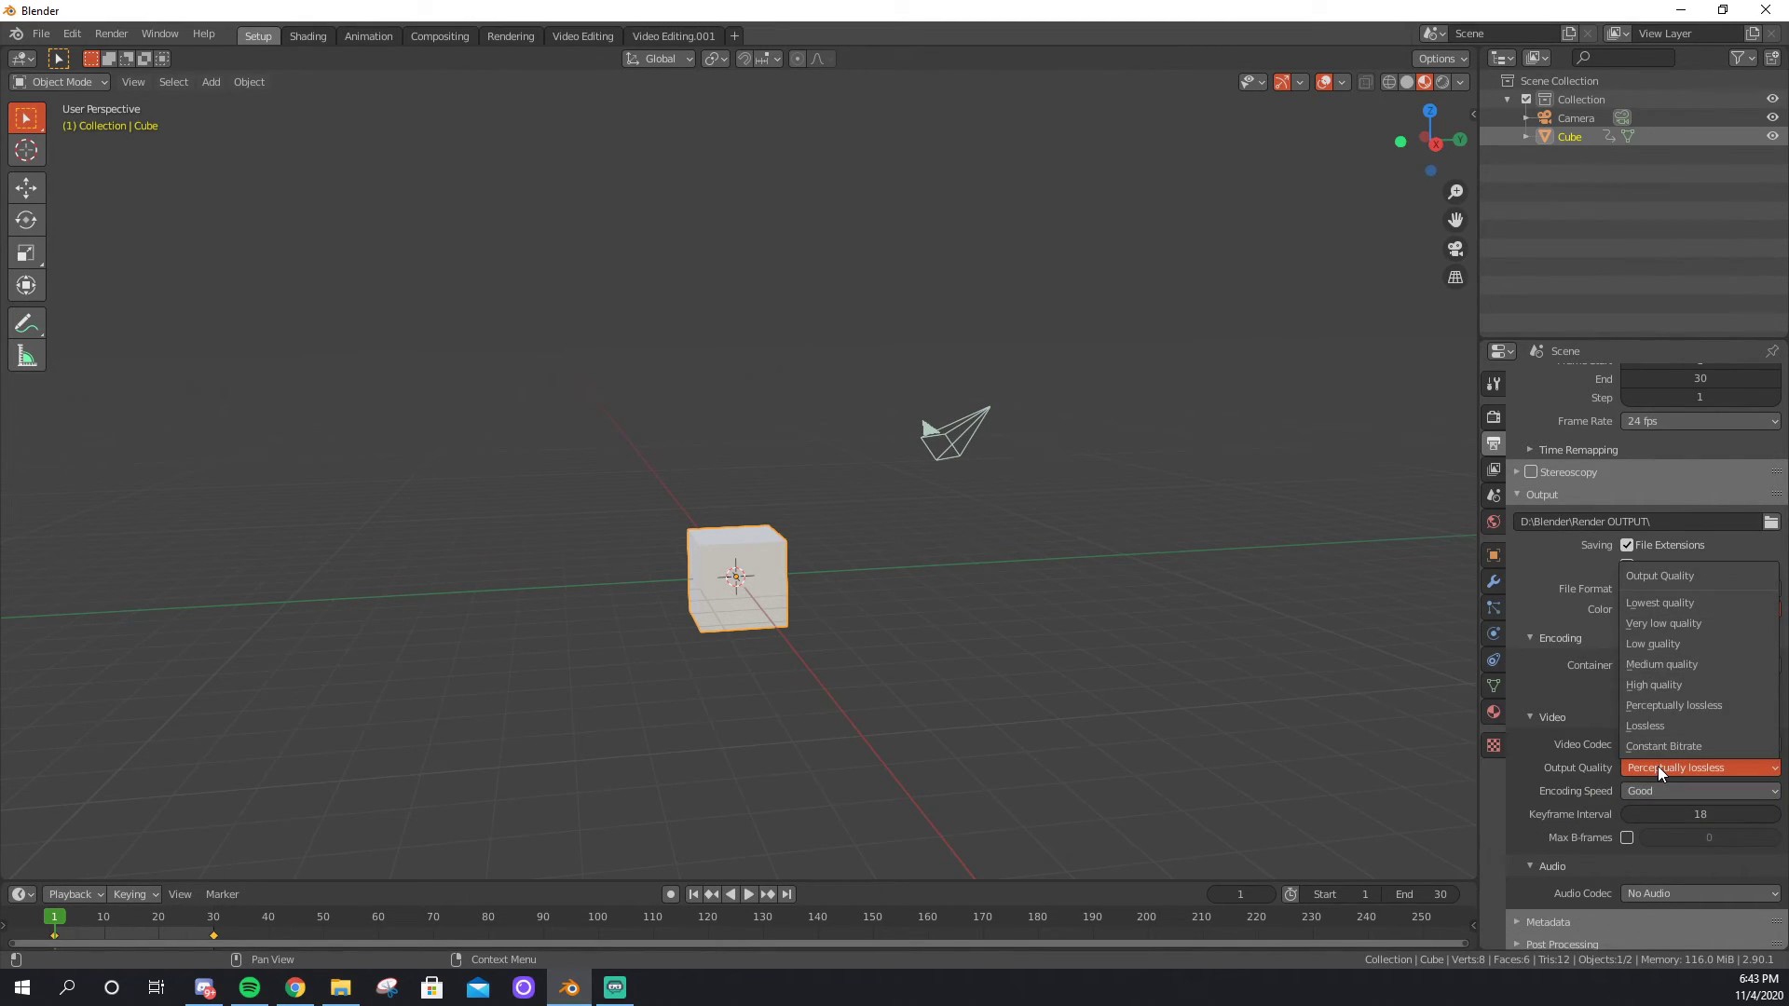
click(1685, 708)
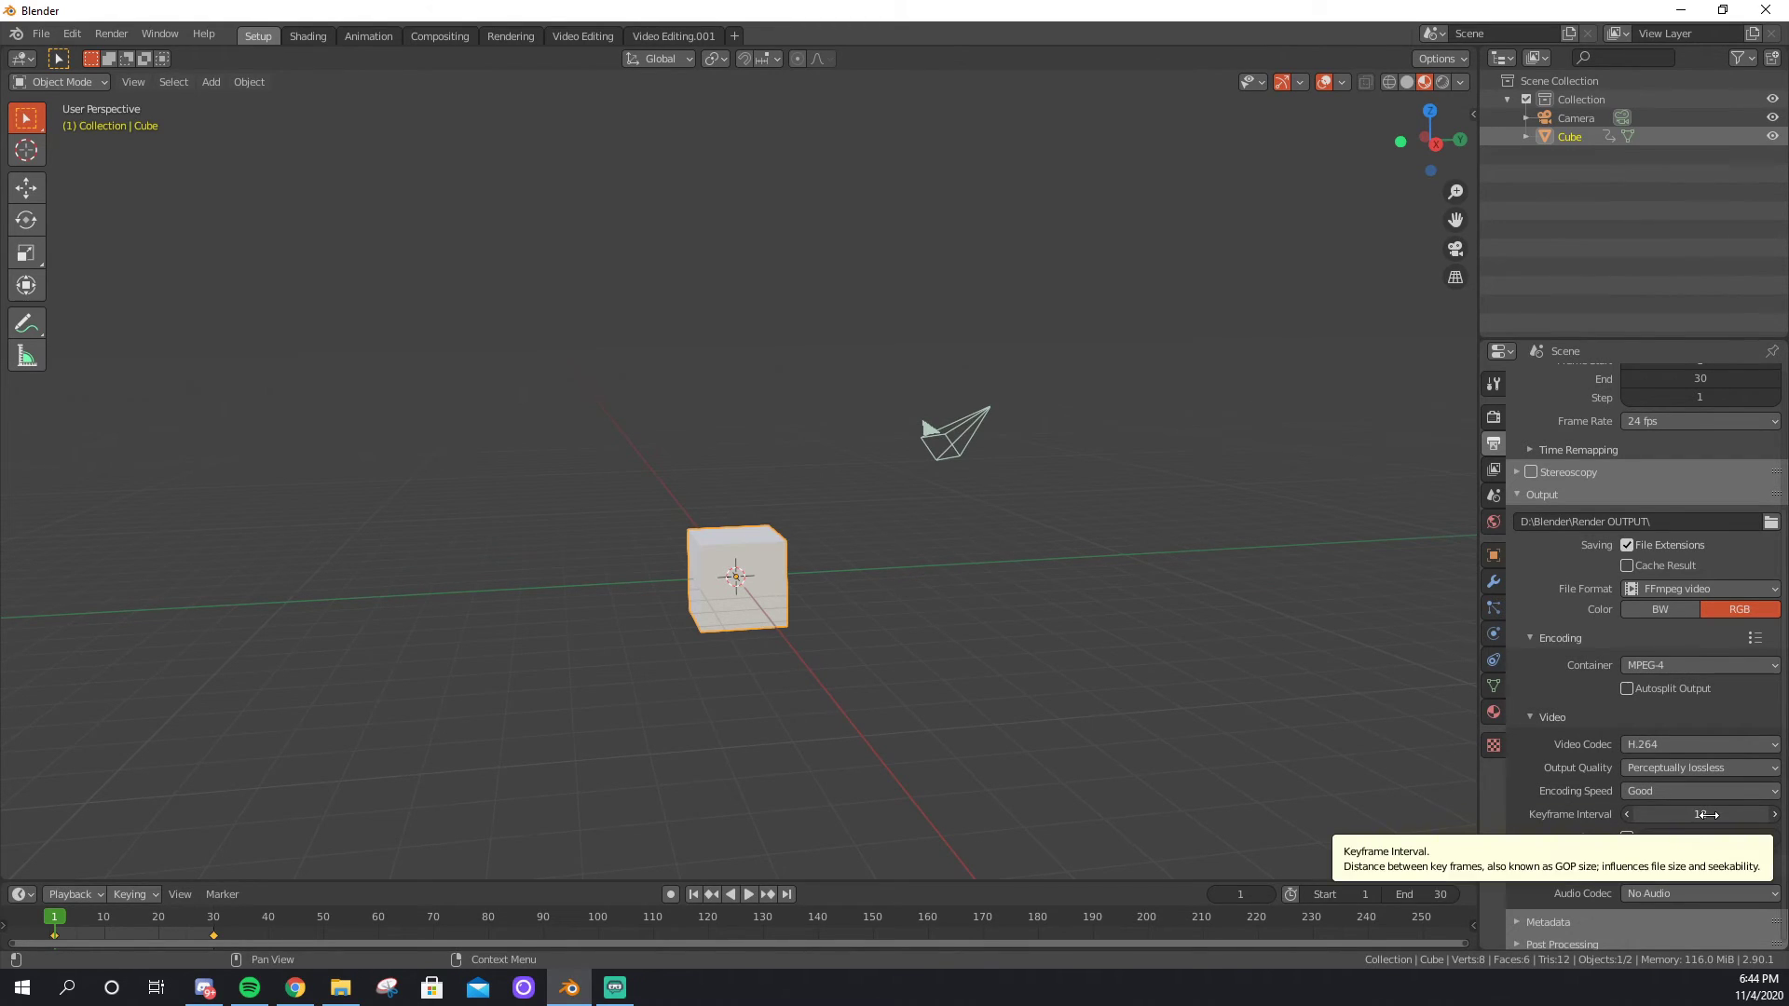
scroll(1678, 820, down, 1)
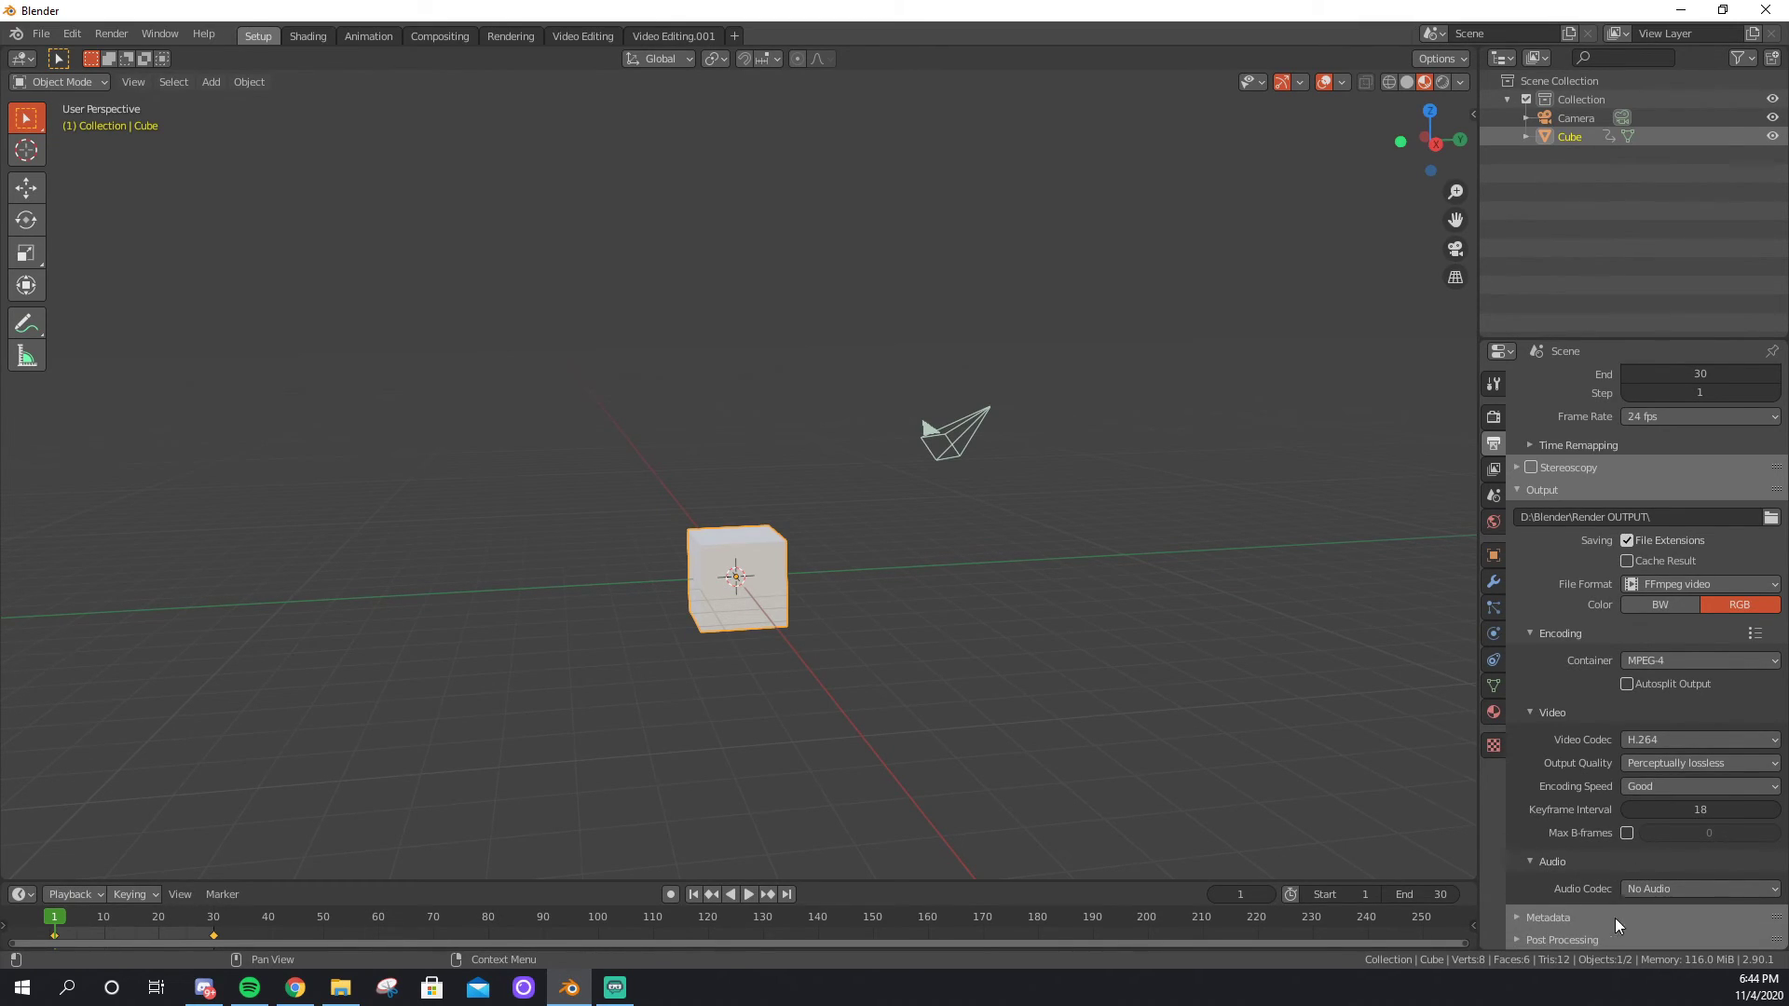
scroll(1638, 908, up, 2)
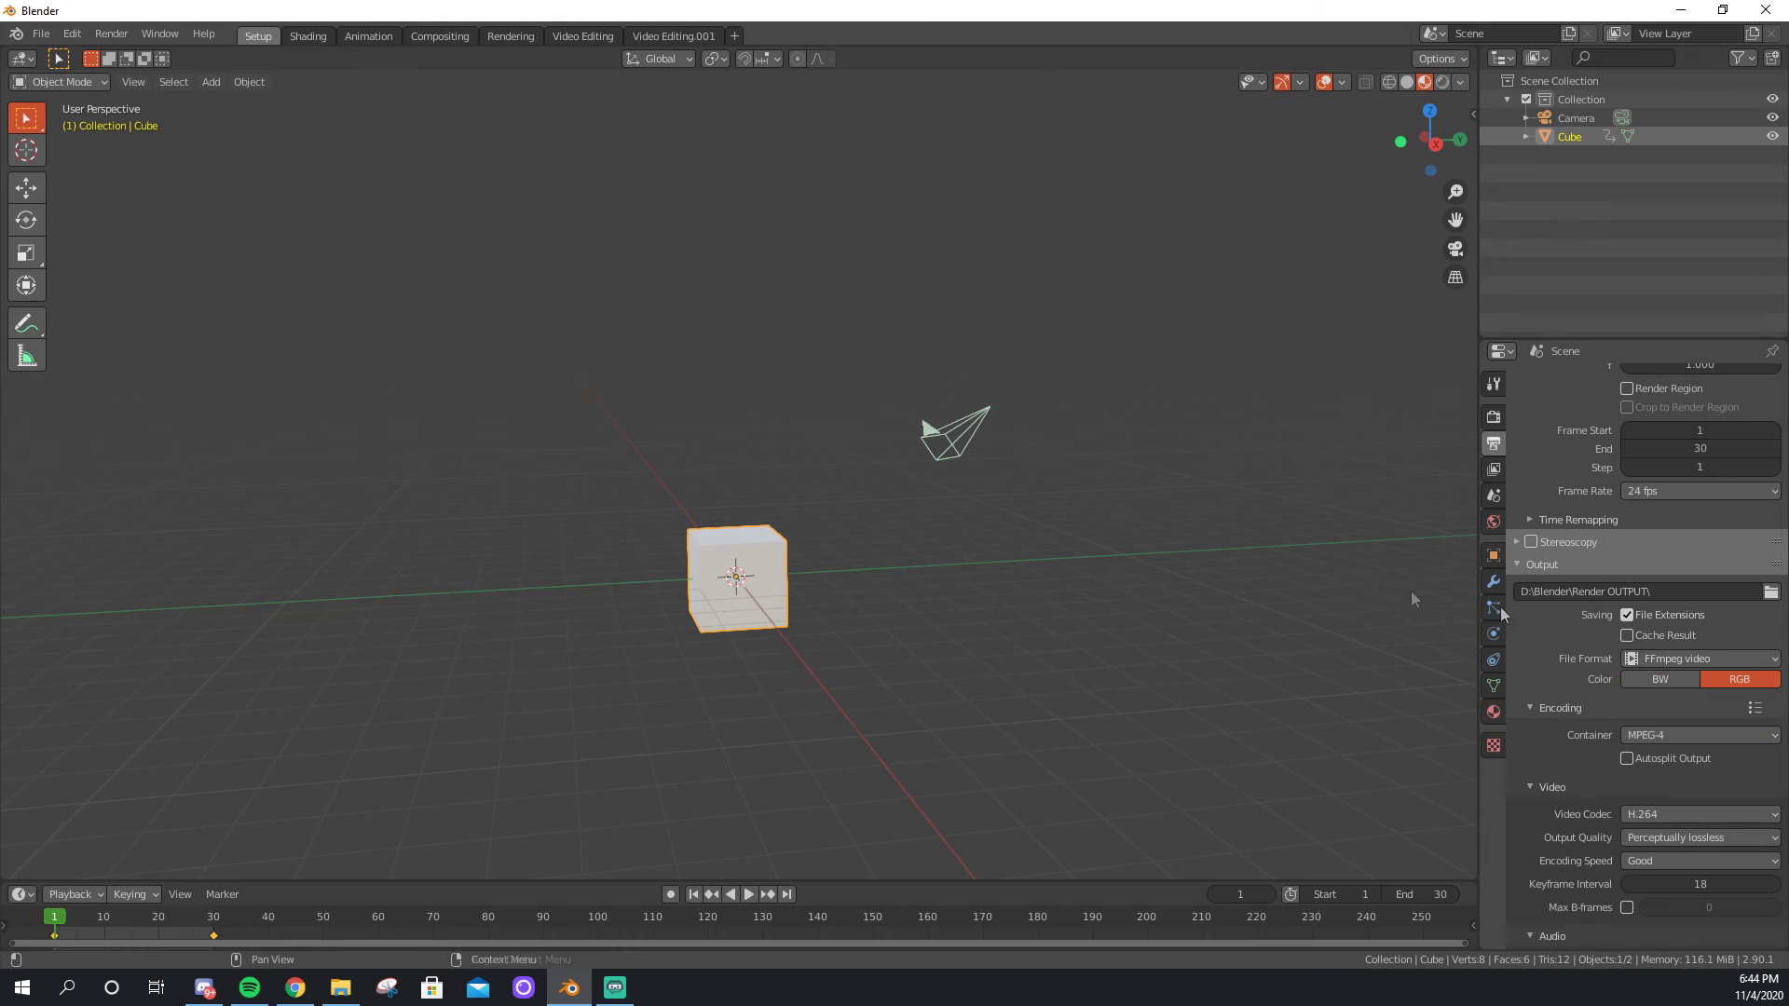
middle_drag(1222, 568, 1185, 595)
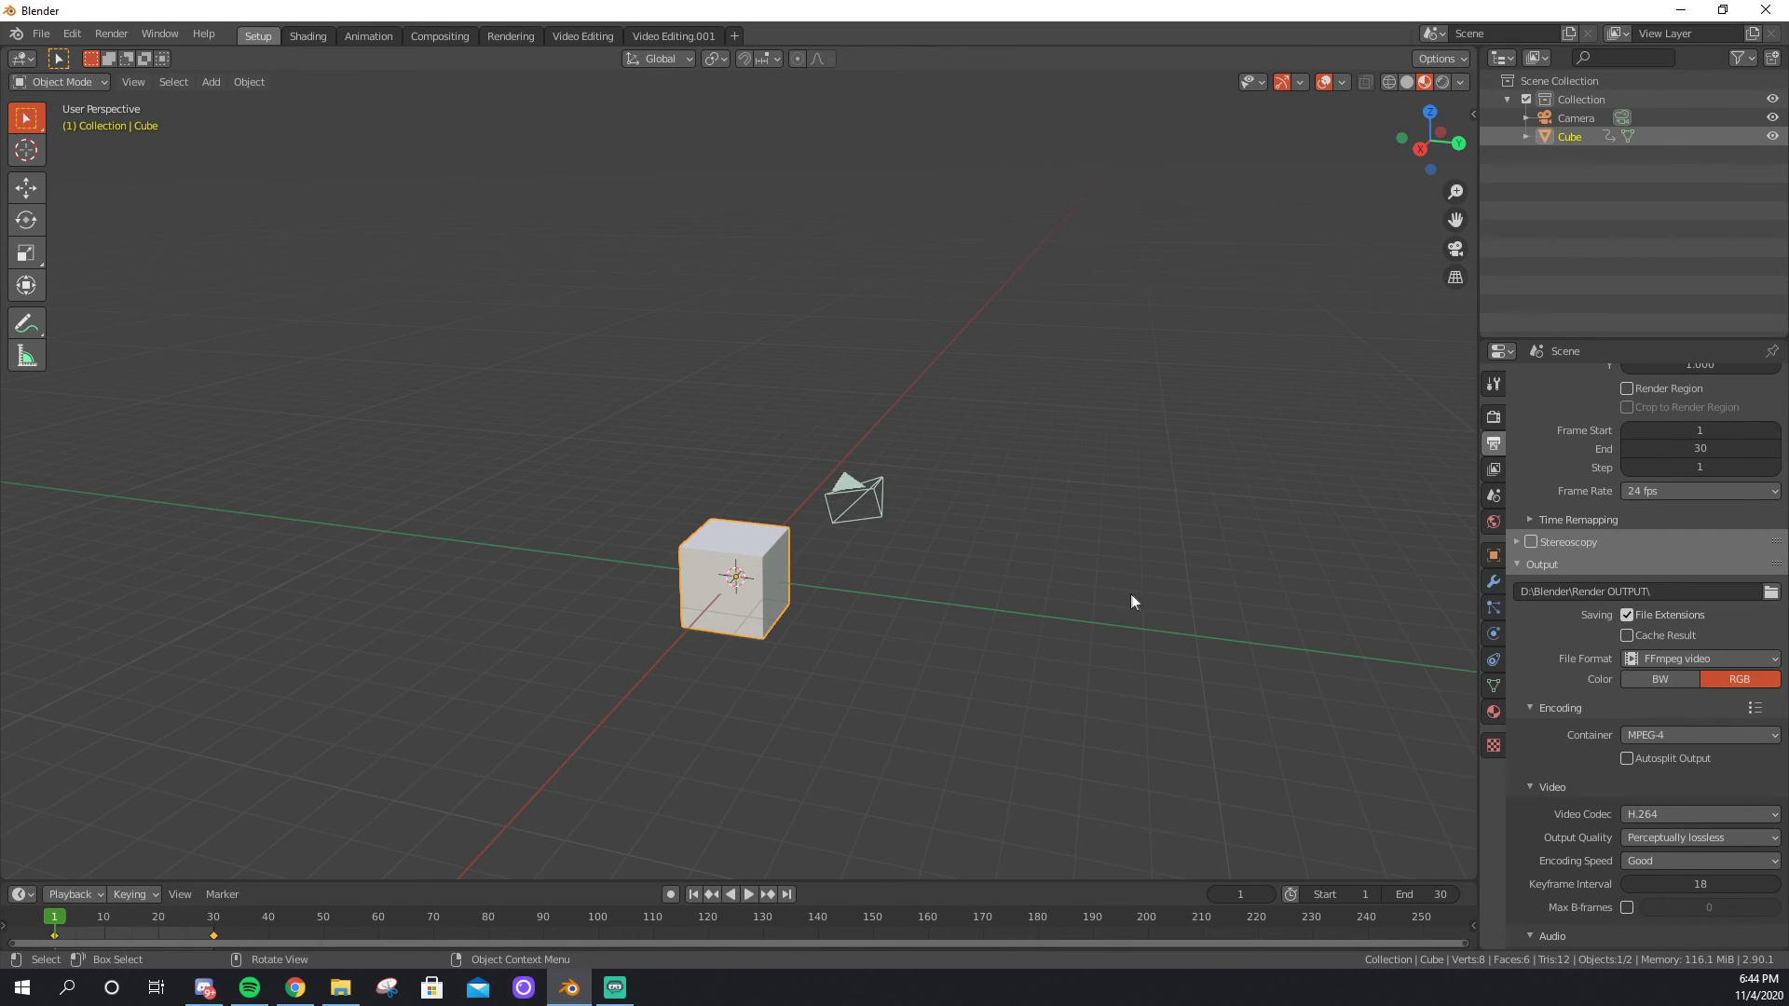
middle_drag(1098, 609, 1062, 653)
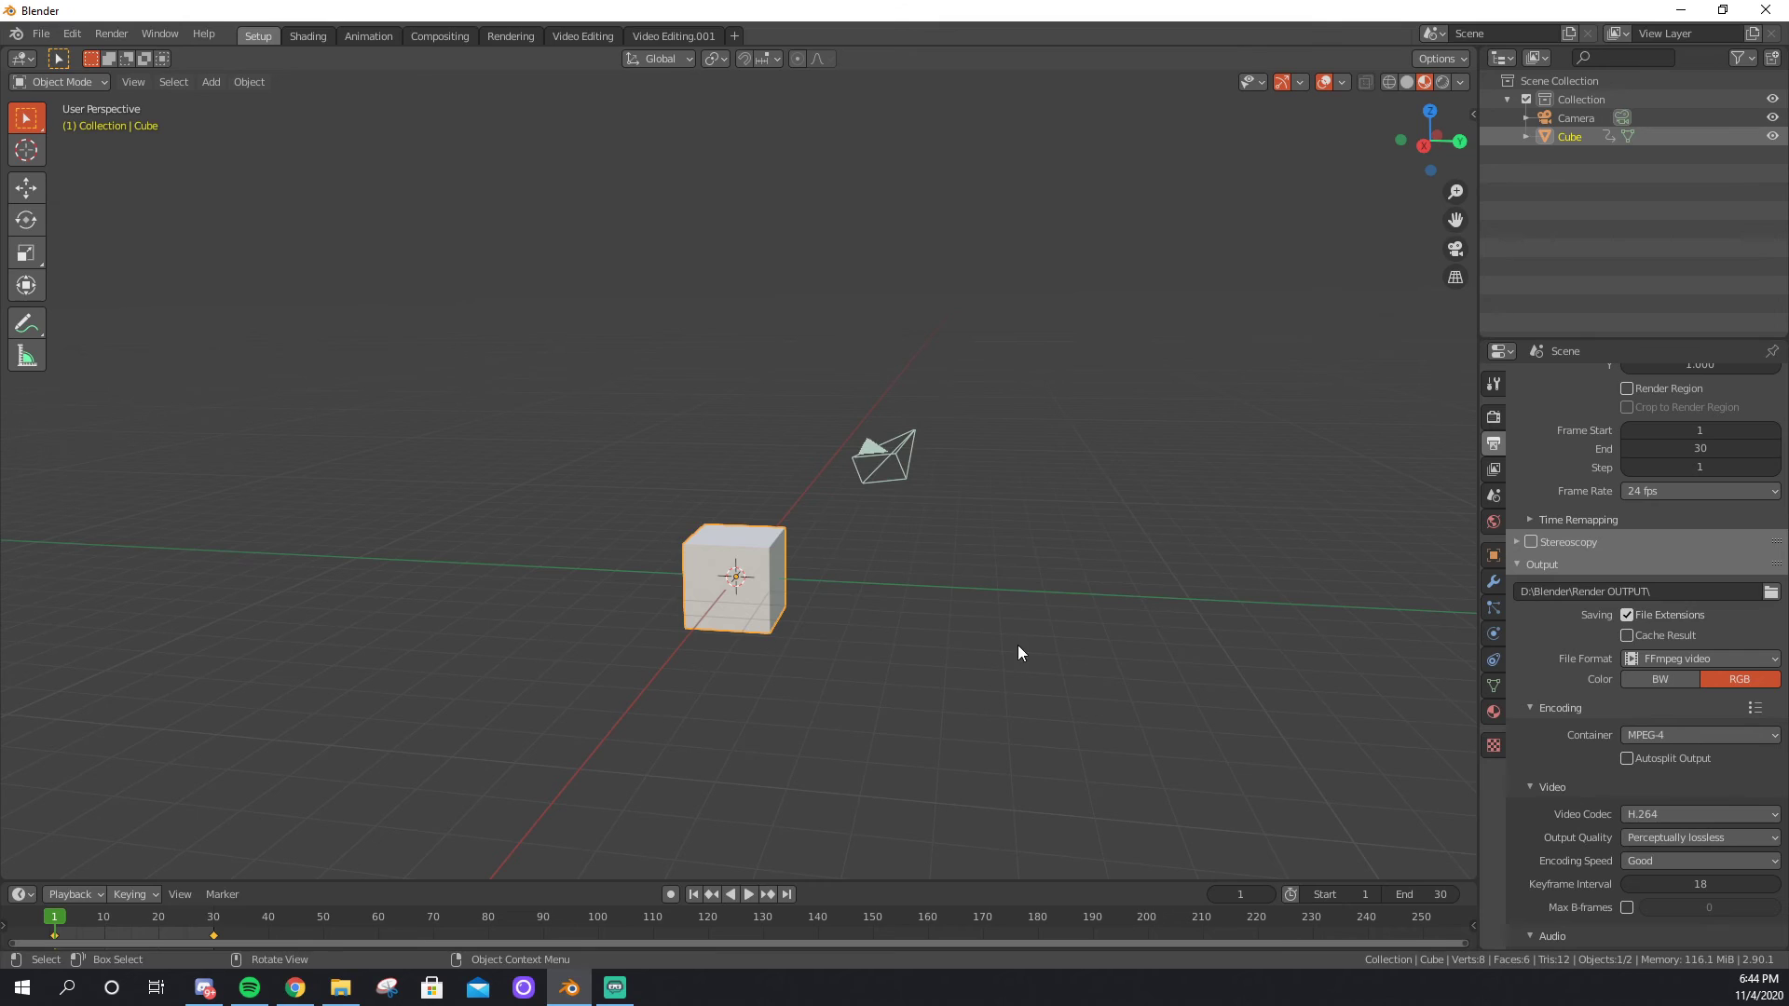
click(104, 37)
middle_drag(1039, 691, 1103, 694)
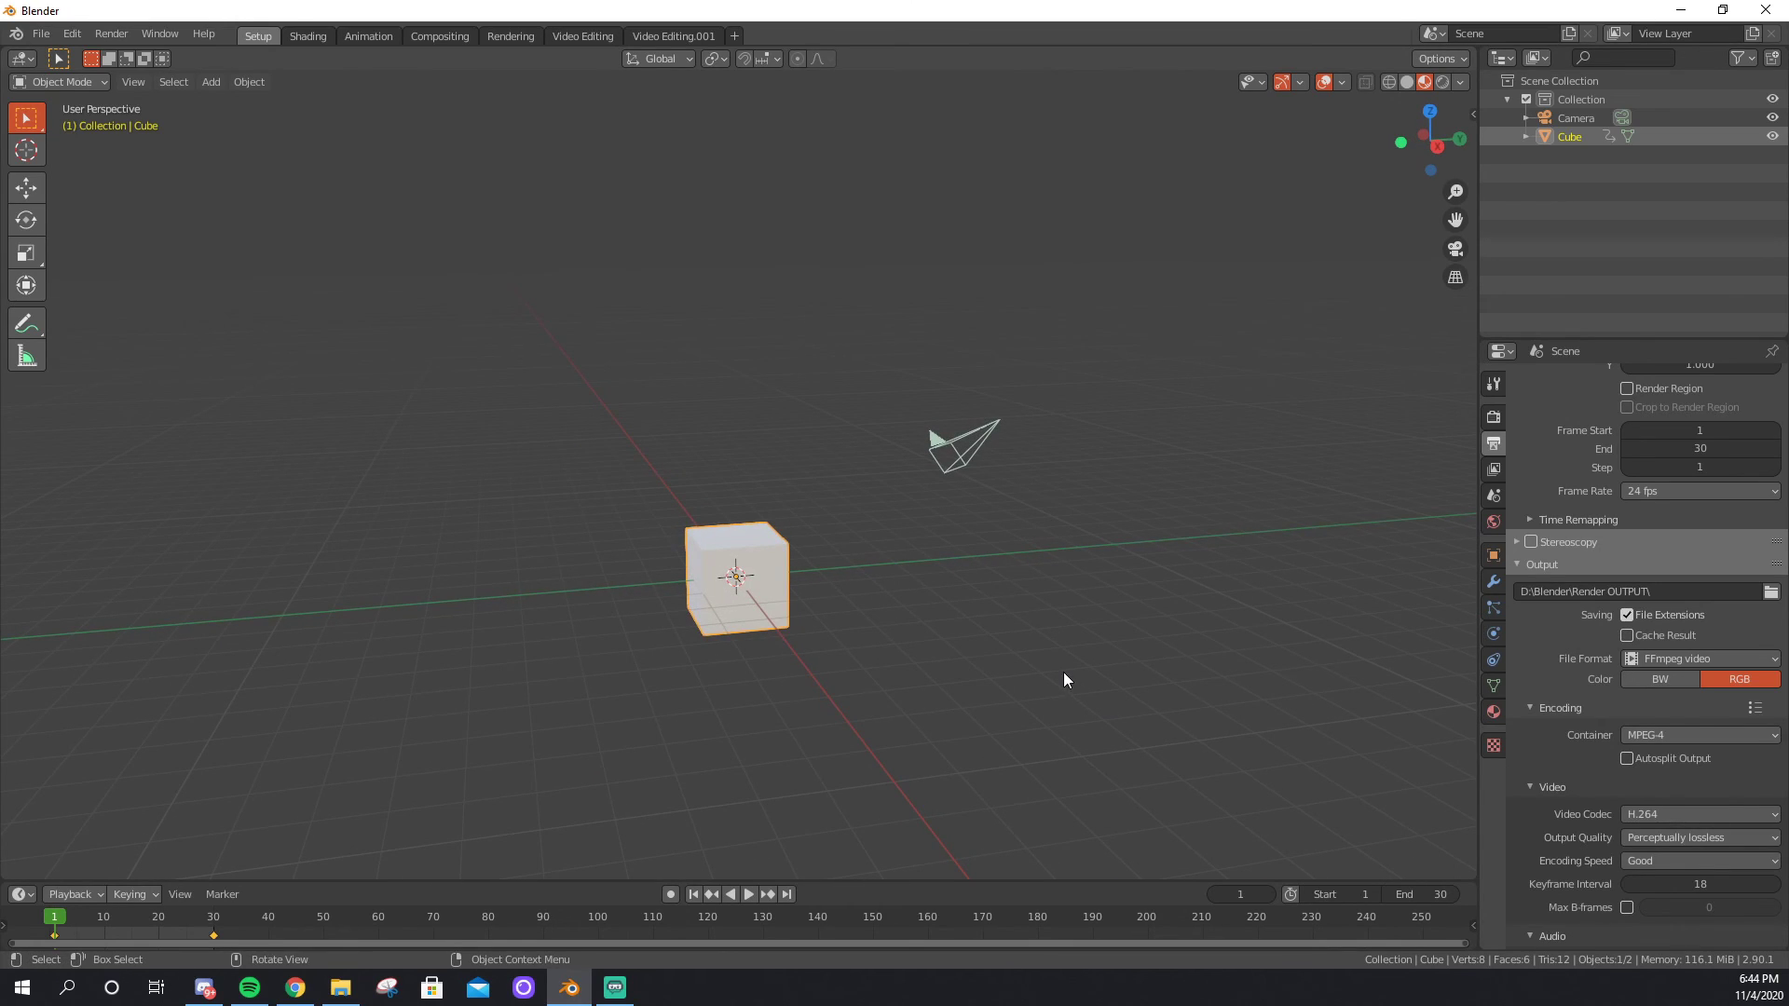
Show the render engine settings, render the cube animation and maximize the render window.
scroll(1640, 522, up, 3)
click(1494, 417)
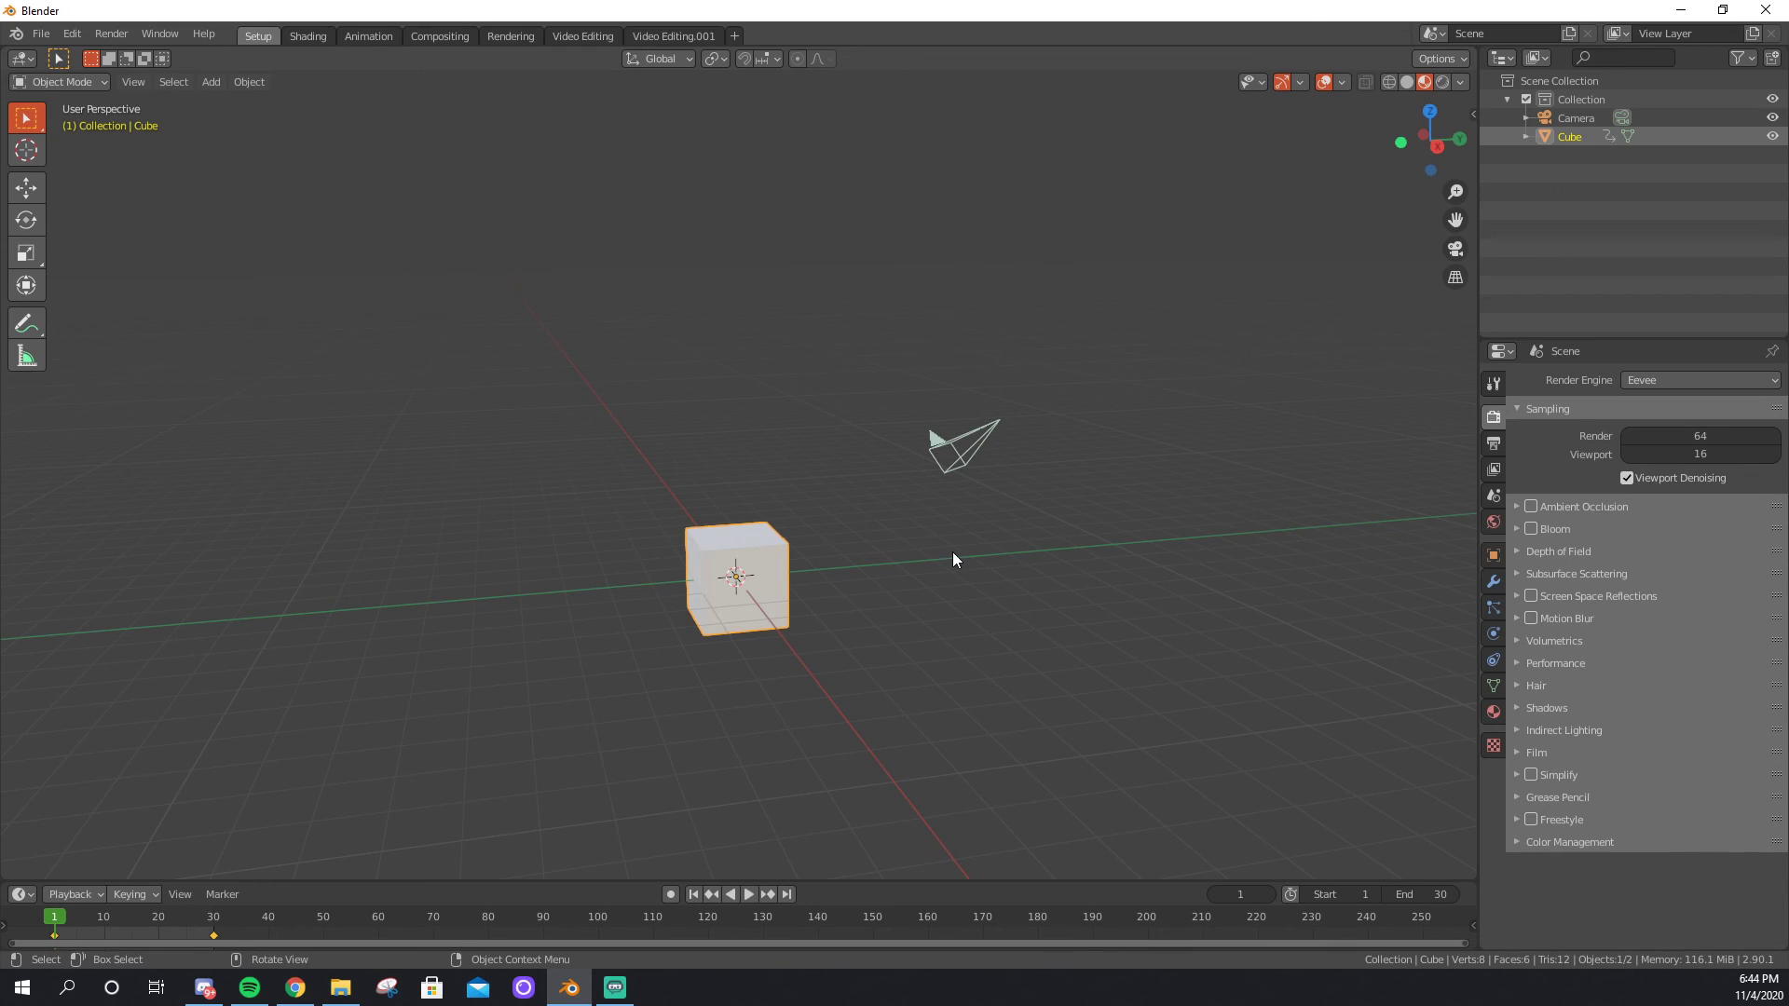
key(ctrl+F12)
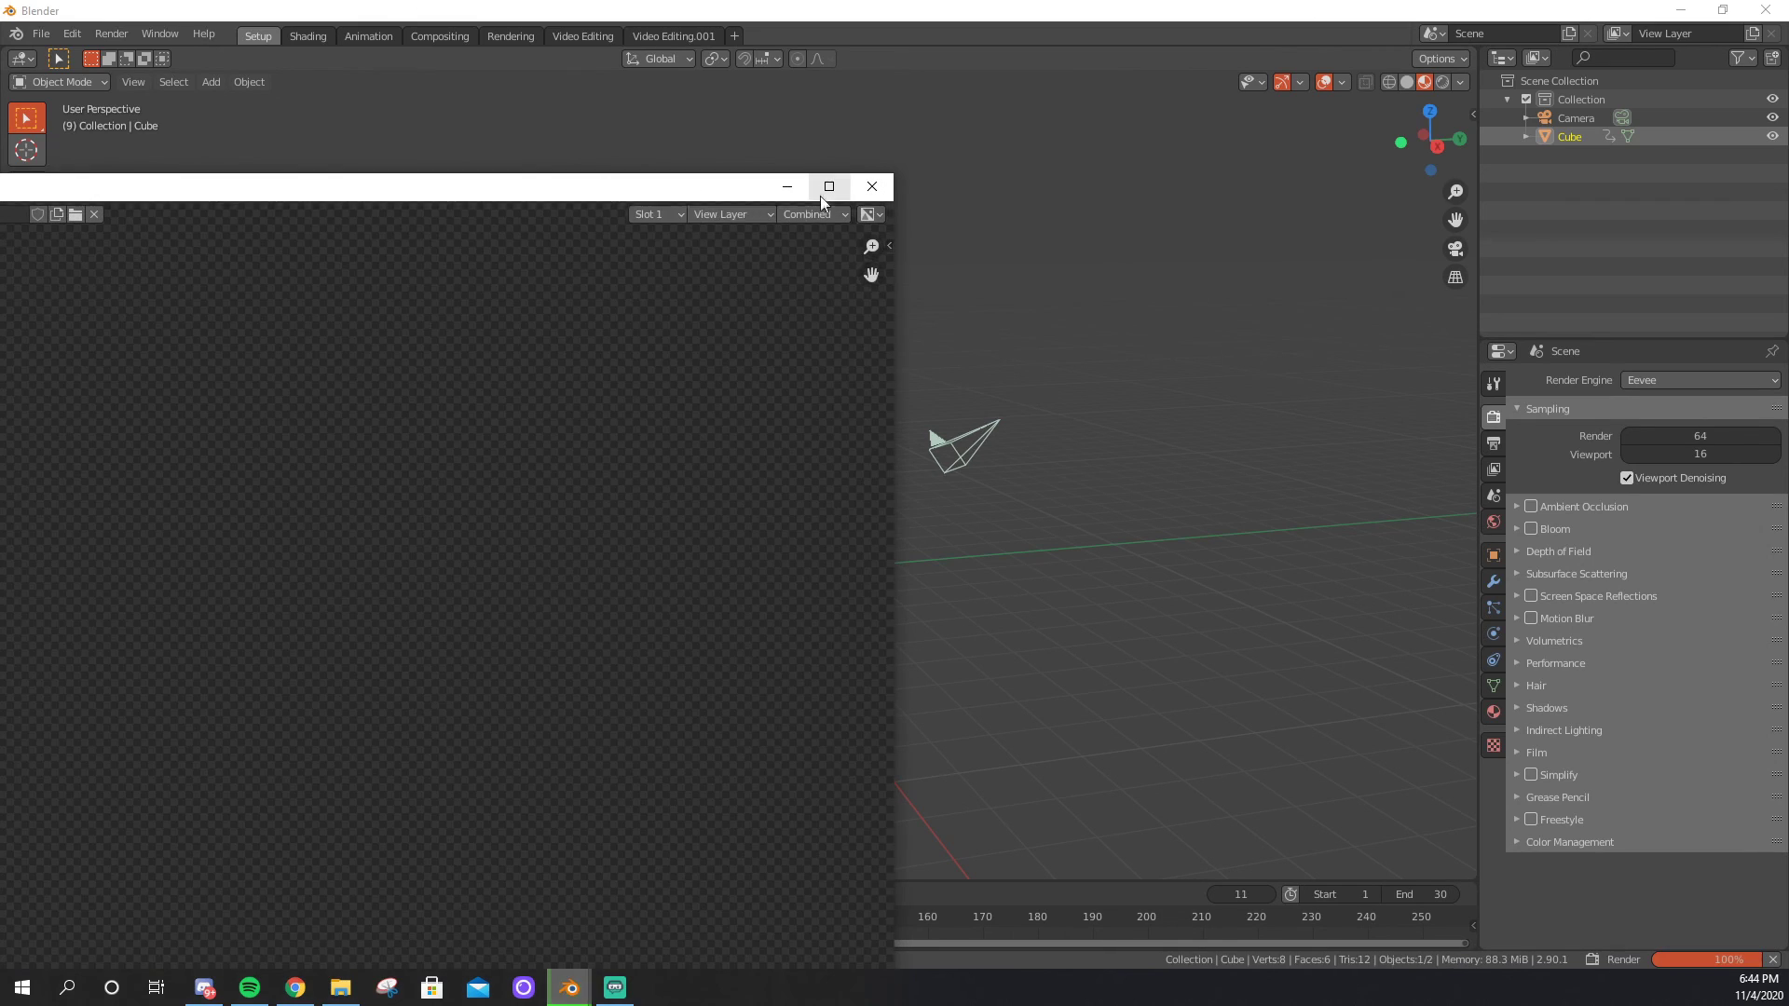
click(820, 193)
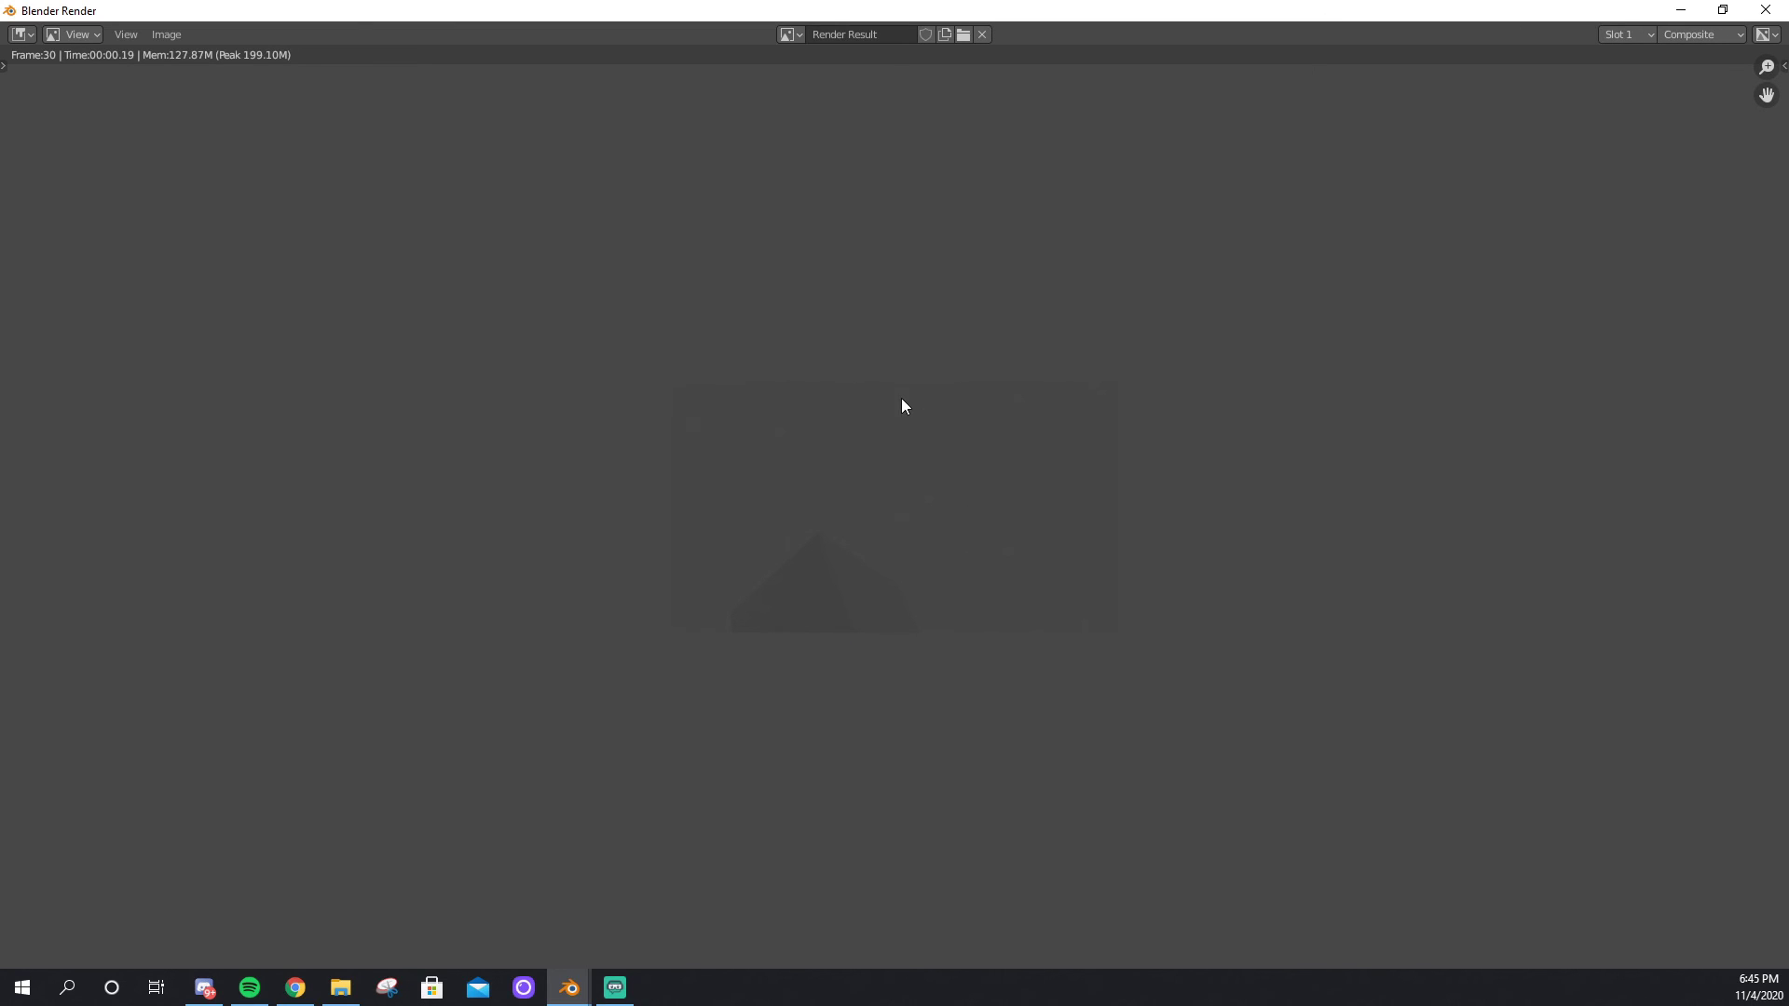
Switch to File Explorer and open the rendered video 0001-0030 from D:\Blender\Render OUTPUT.
click(352, 998)
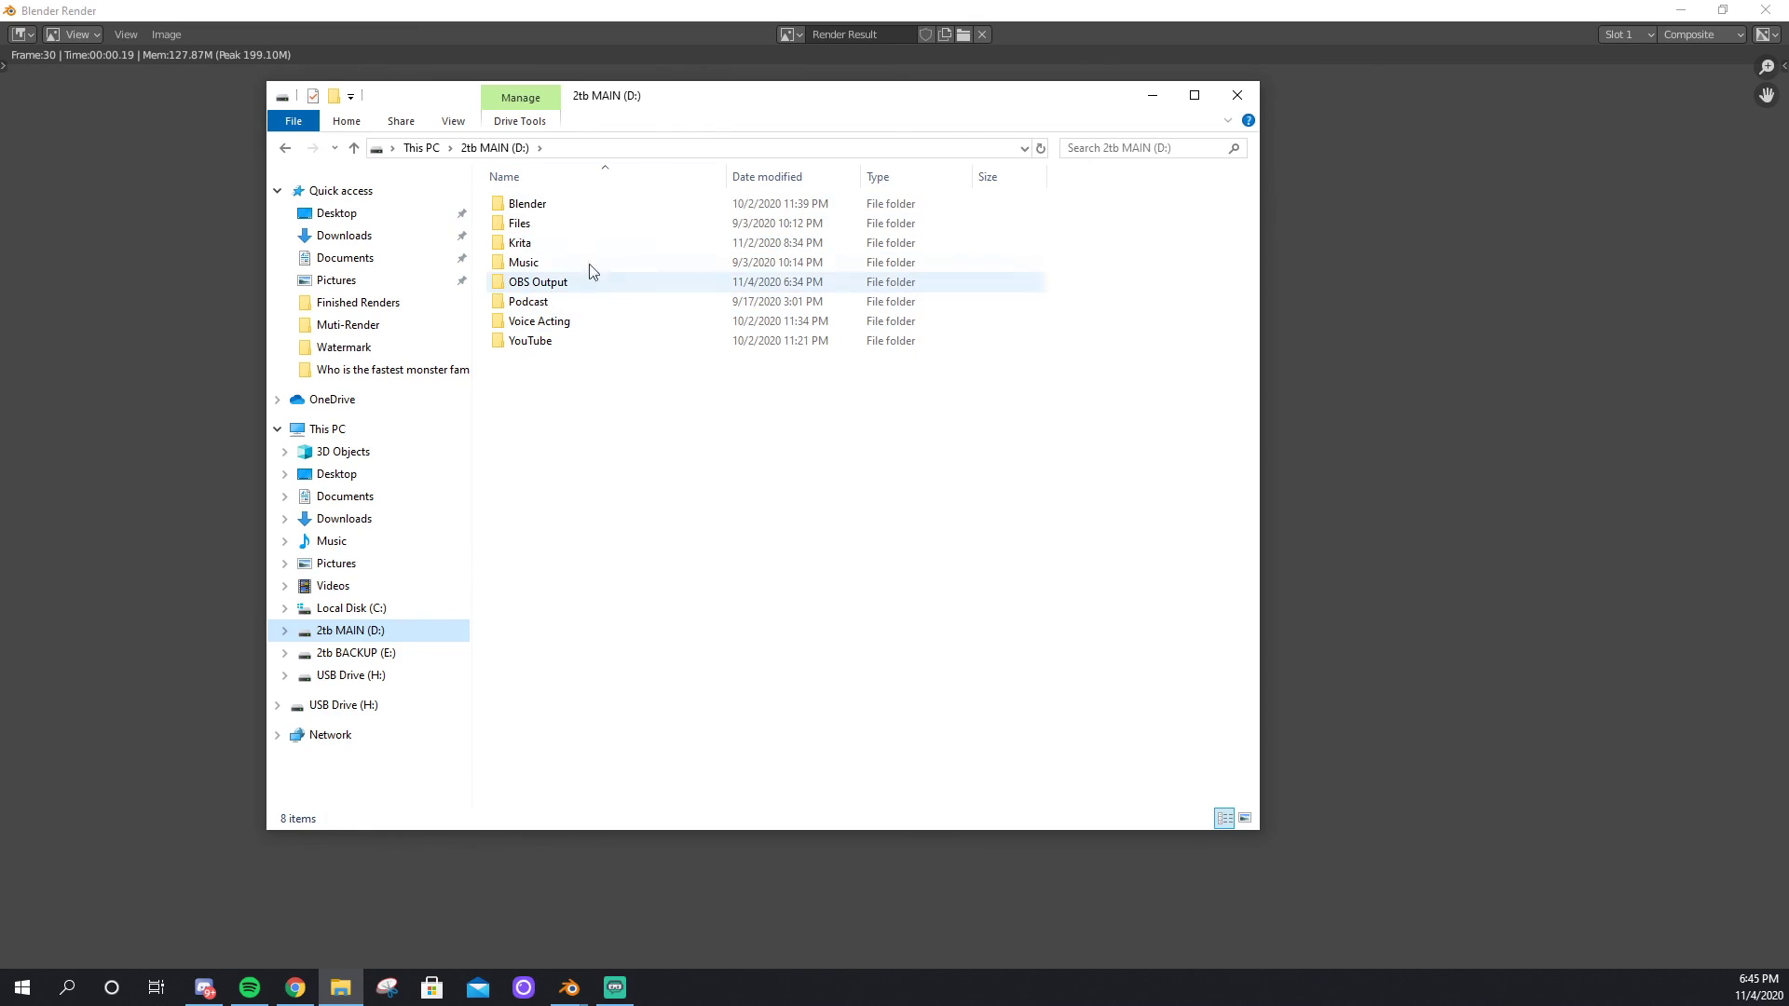
double_click(575, 211)
double_click(591, 301)
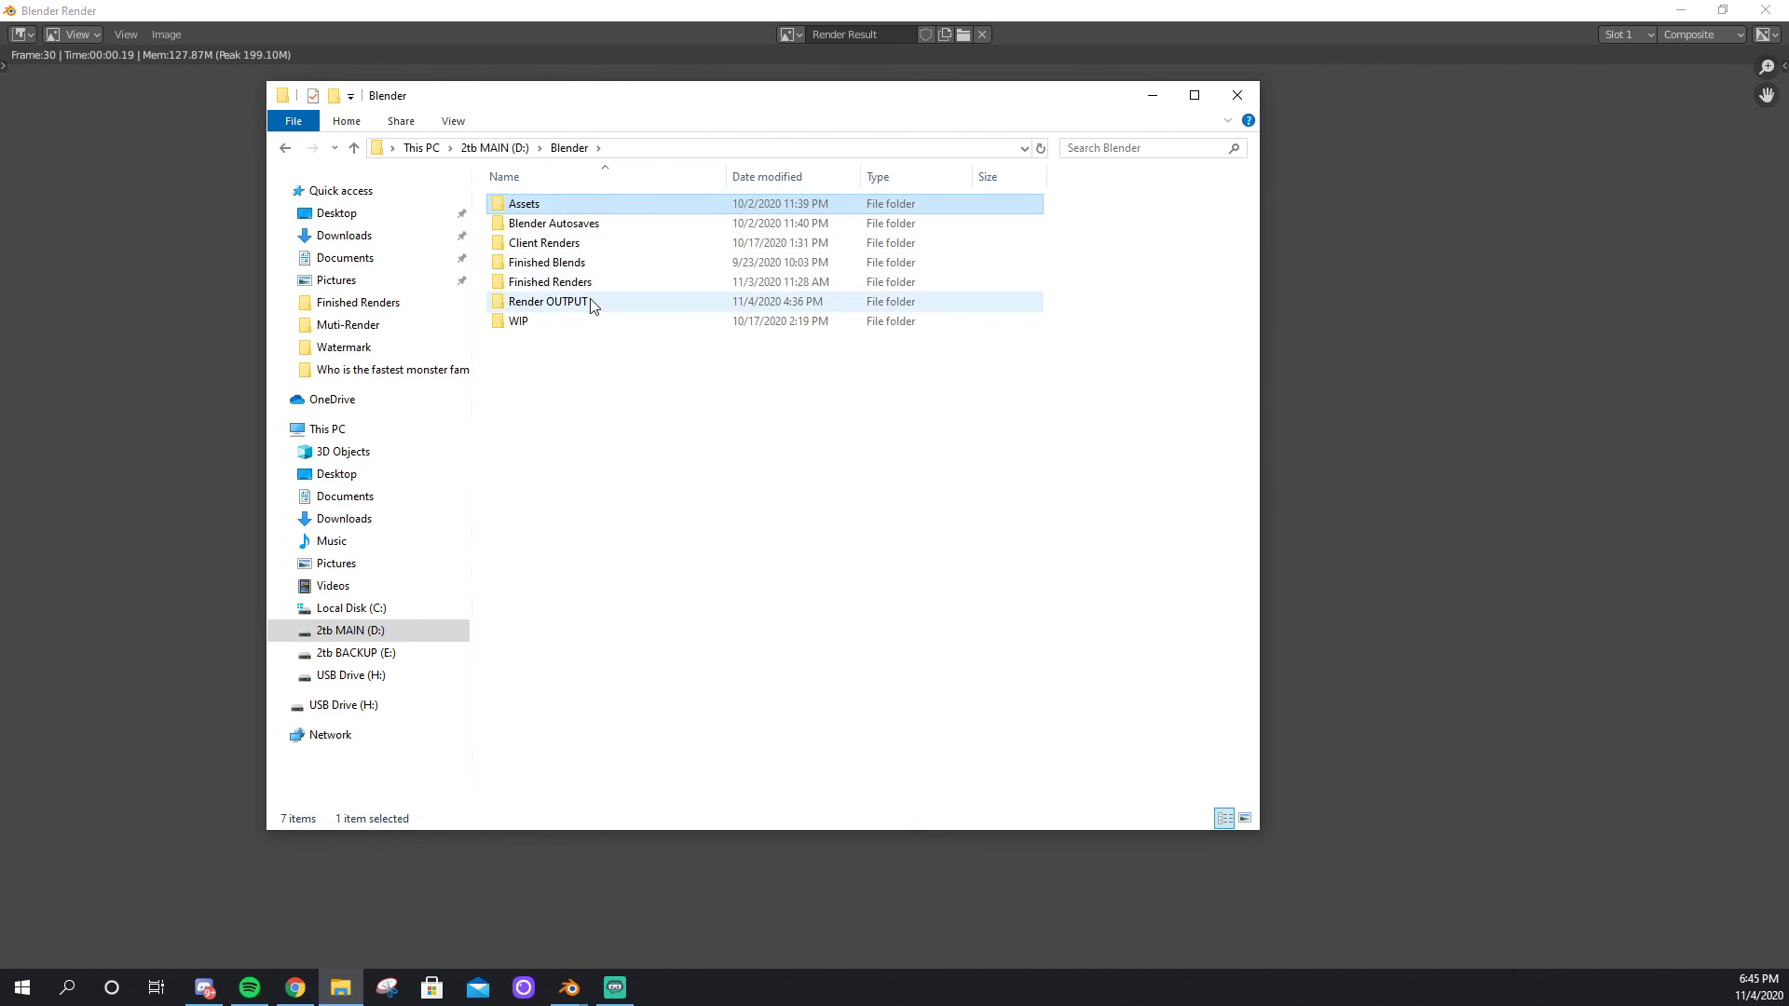
double_click(585, 343)
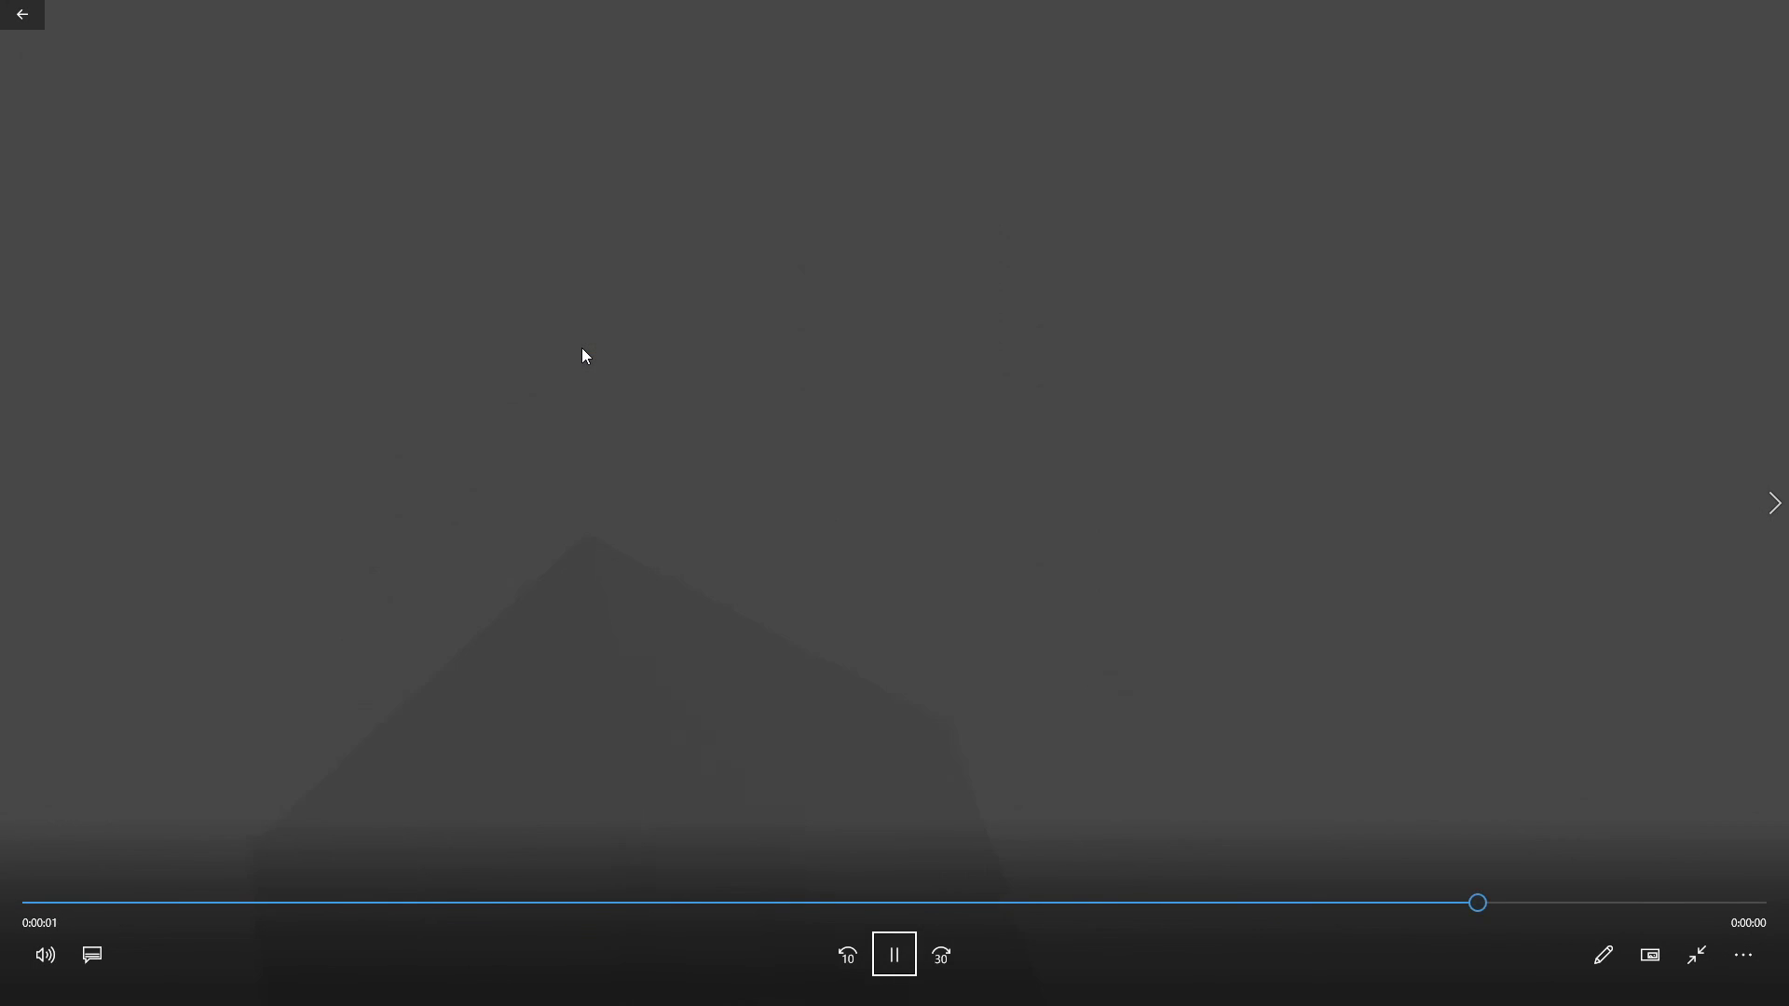
Replay the rendered cube video from its beginning twice and close the video player.
click(850, 956)
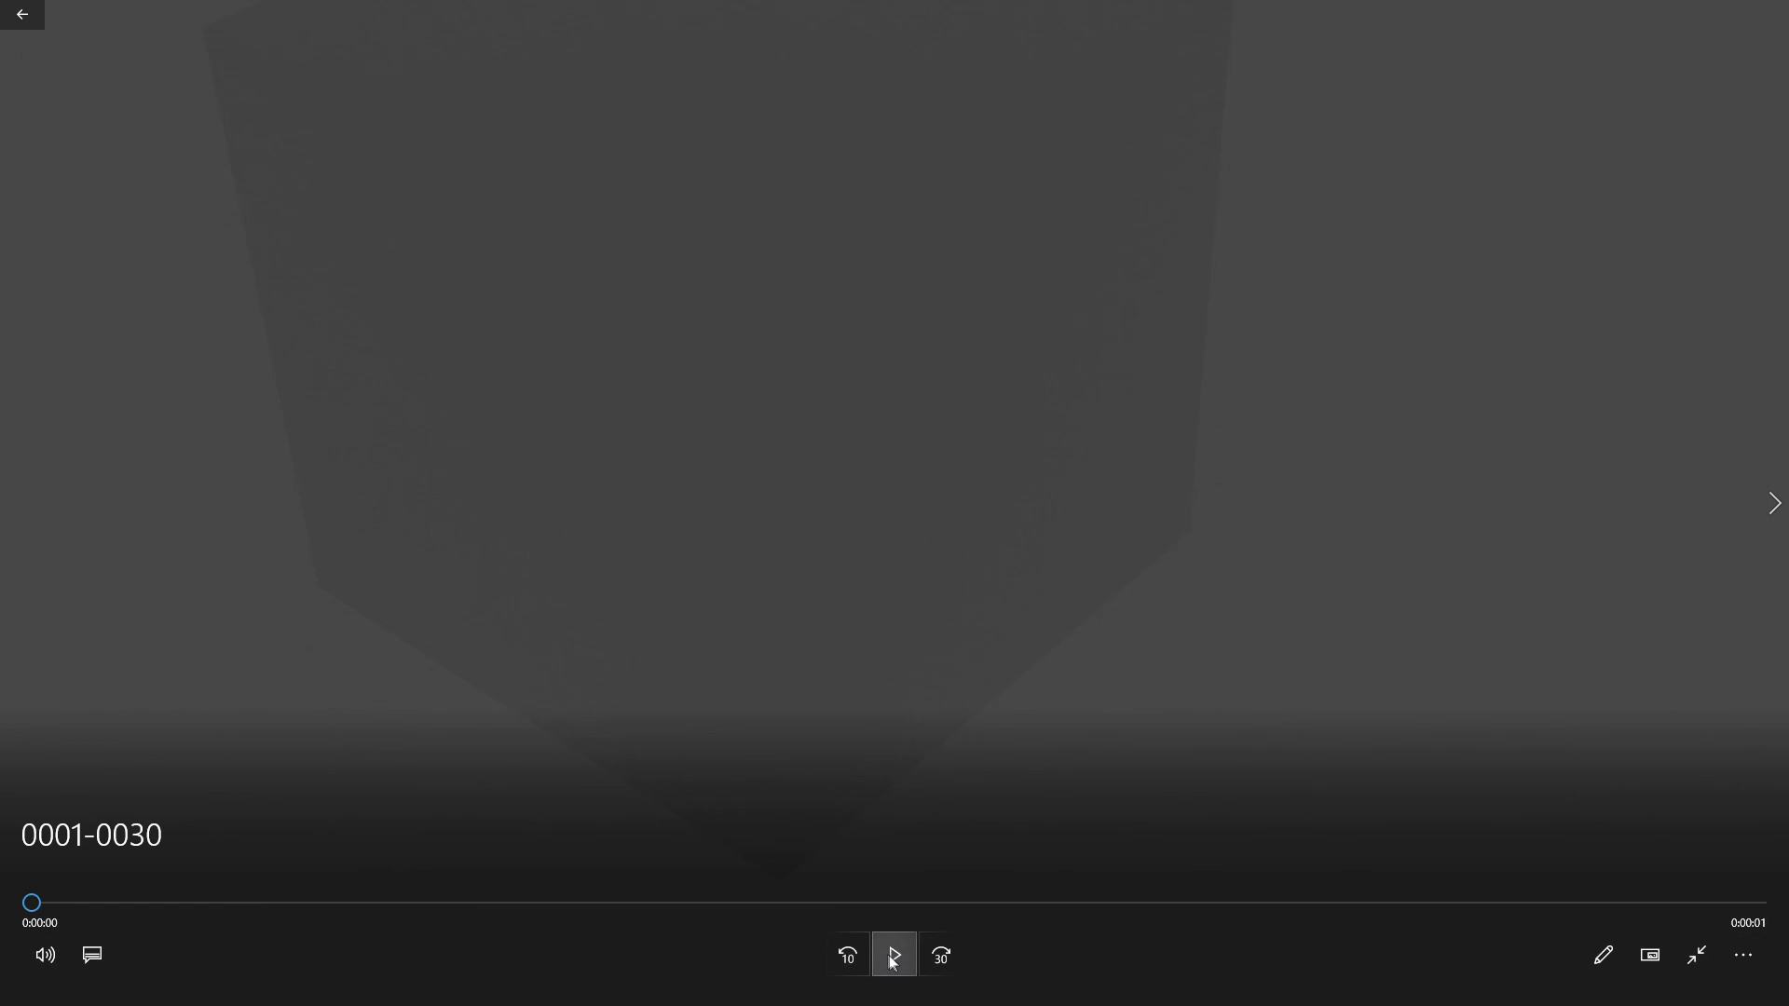
click(895, 955)
click(847, 955)
click(894, 960)
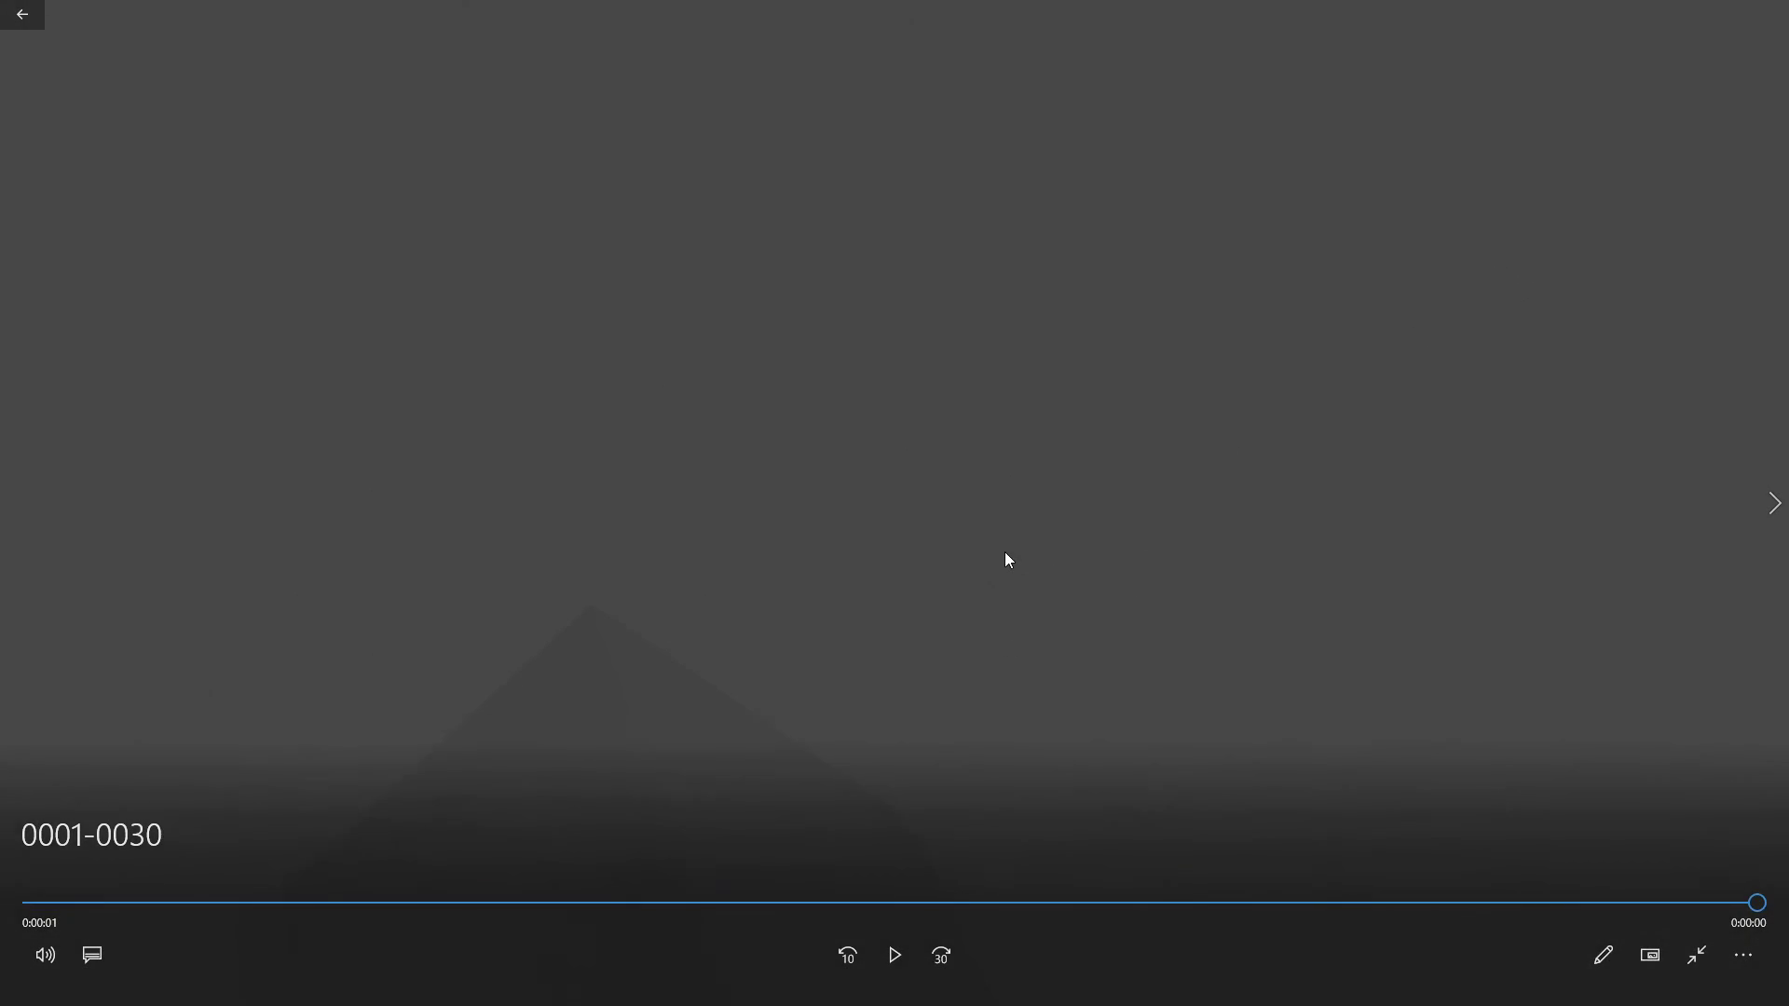
key(Escape)
click(1755, 19)
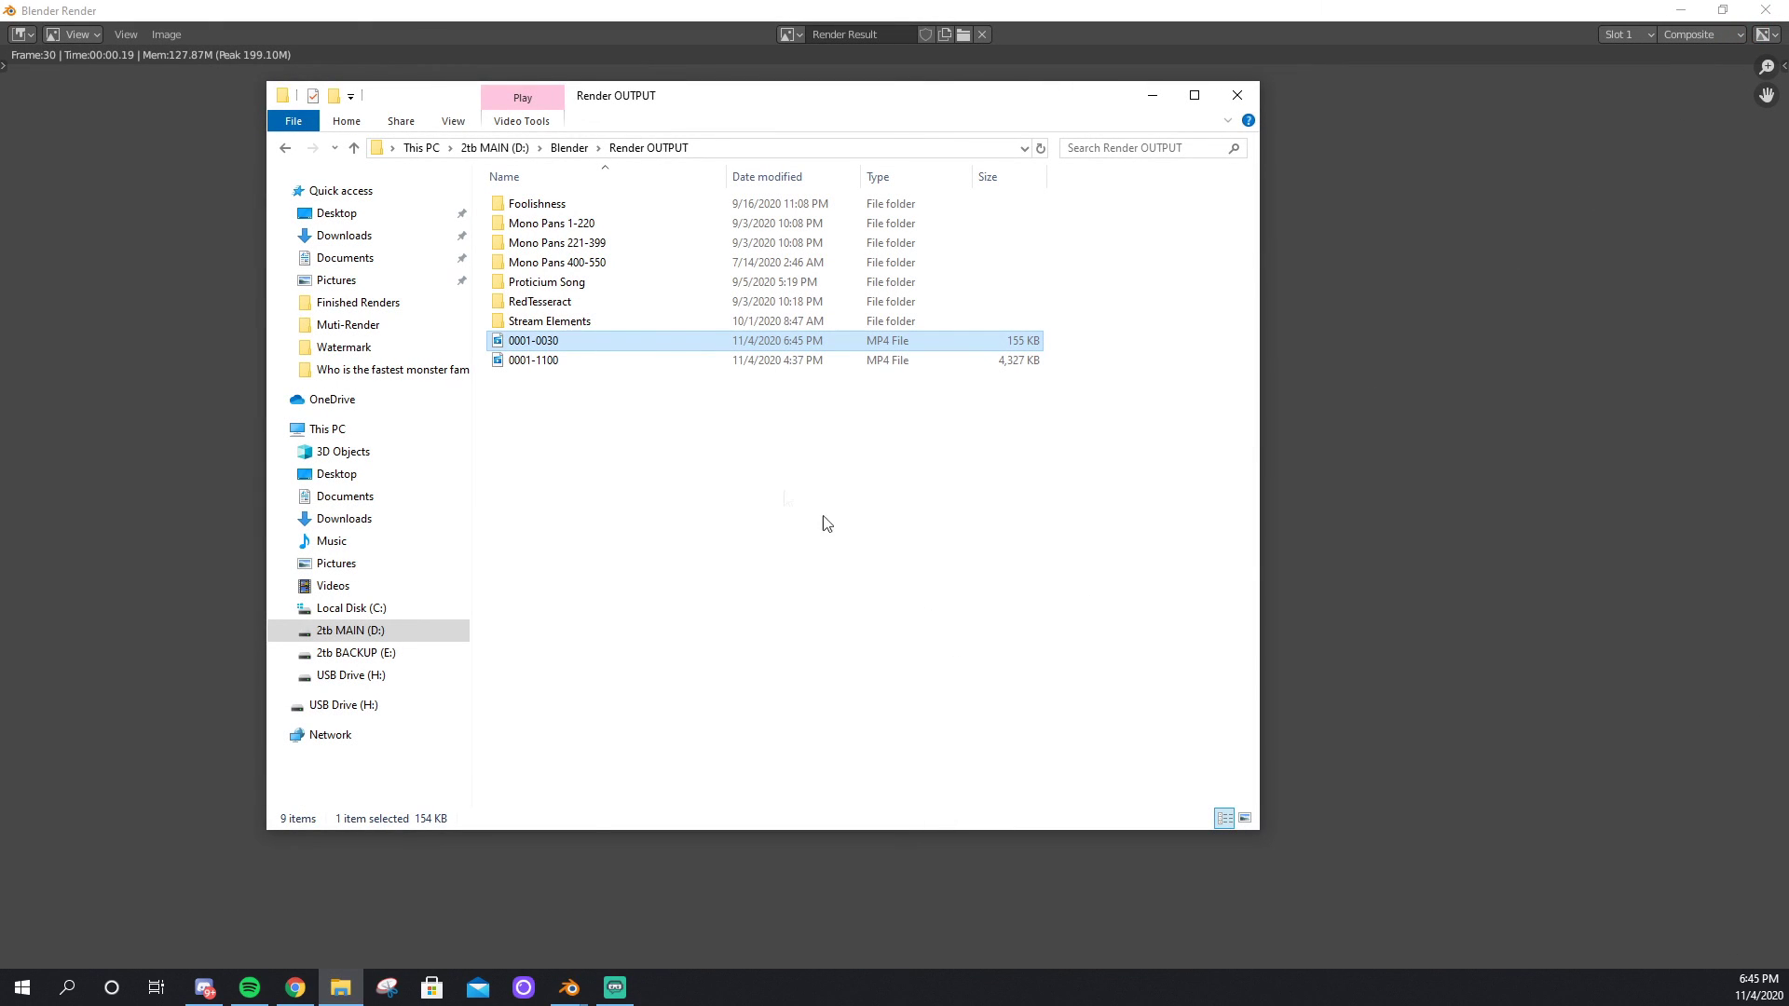